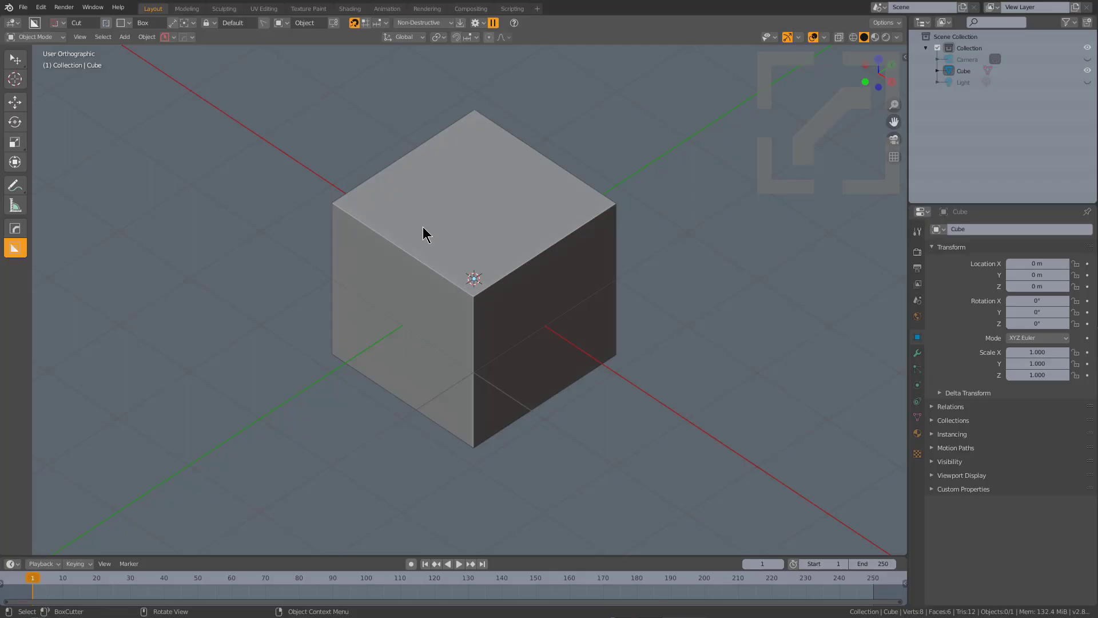
Select the cube, set the BoxCutter shape to Custom, and assign the cube as the custom cutter shape.
{"action": "left_click", "coordinate": [401, 207]}
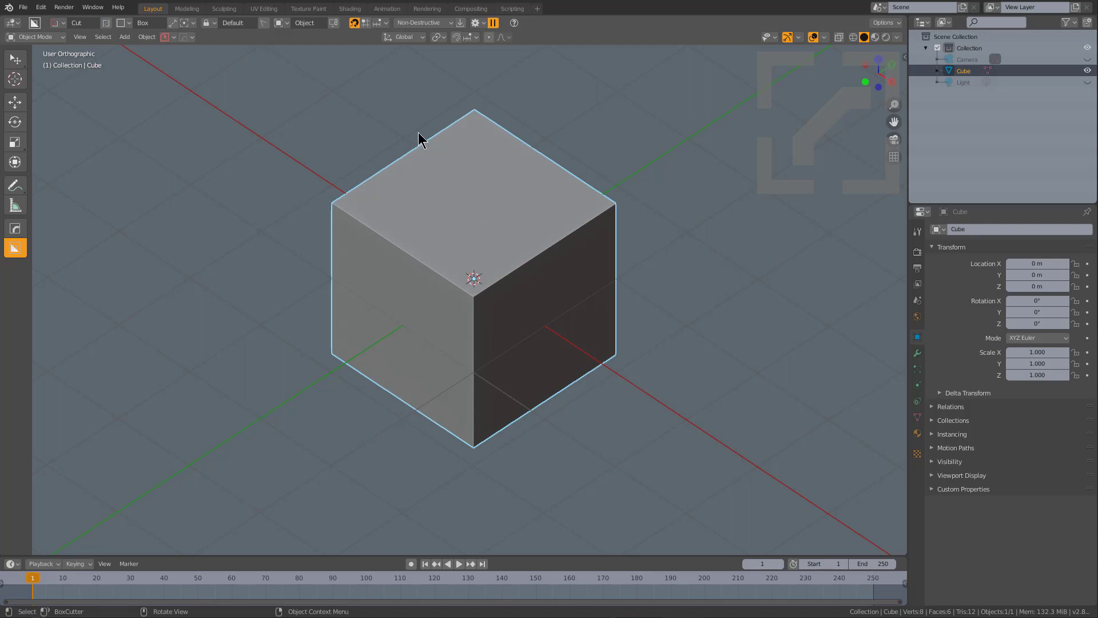
{"action": "left_click", "coordinate": [121, 22]}
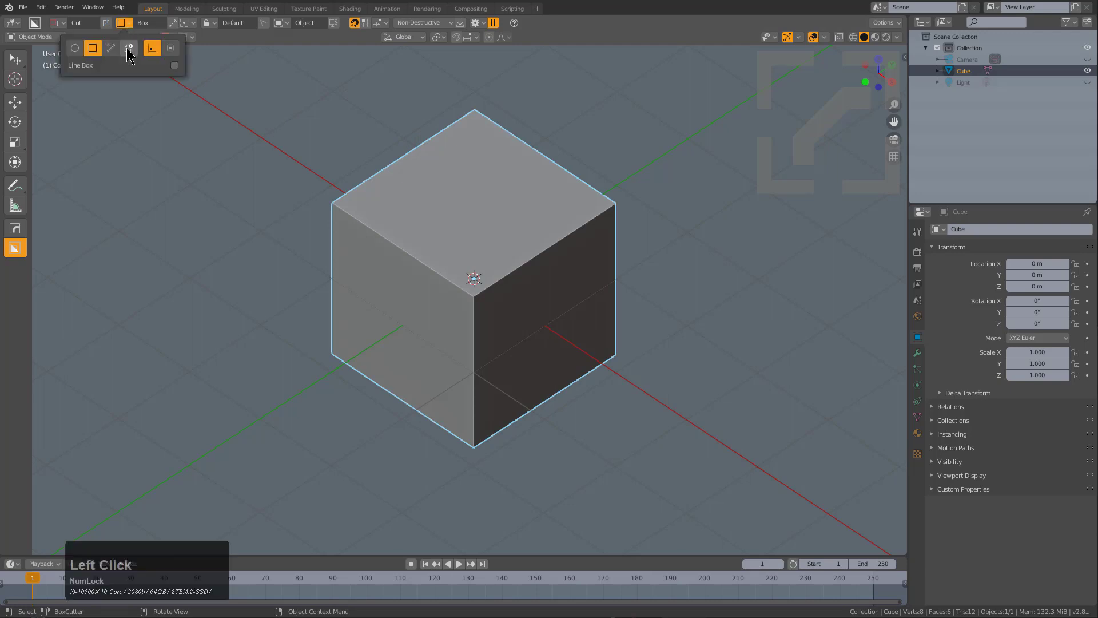
{"action": "left_click", "coordinate": [130, 52]}
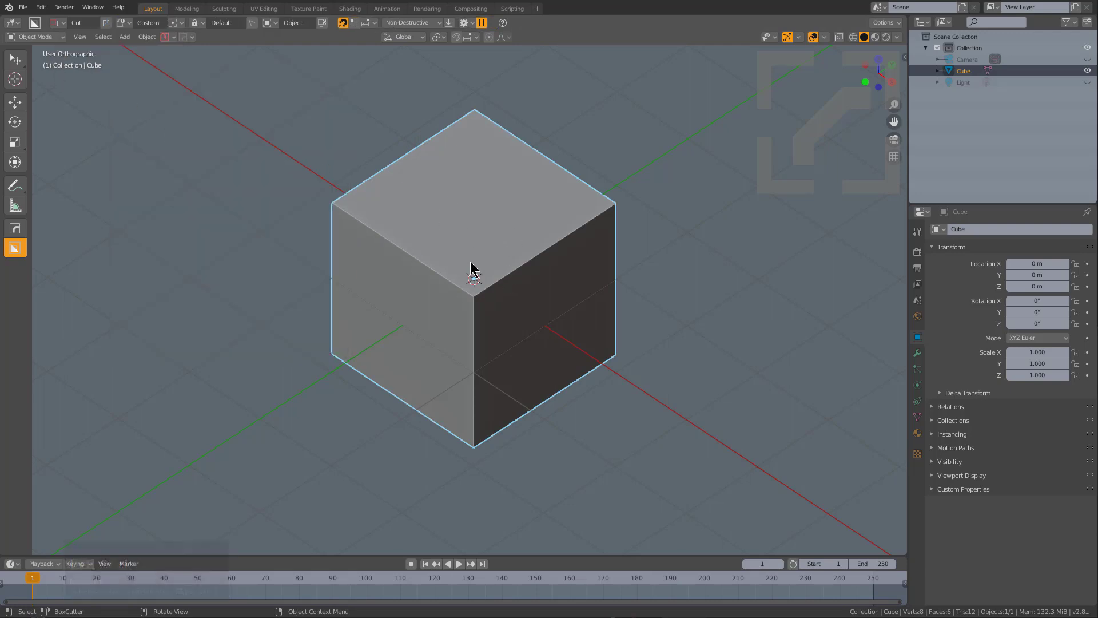
{"action": "key", "text": "c"}
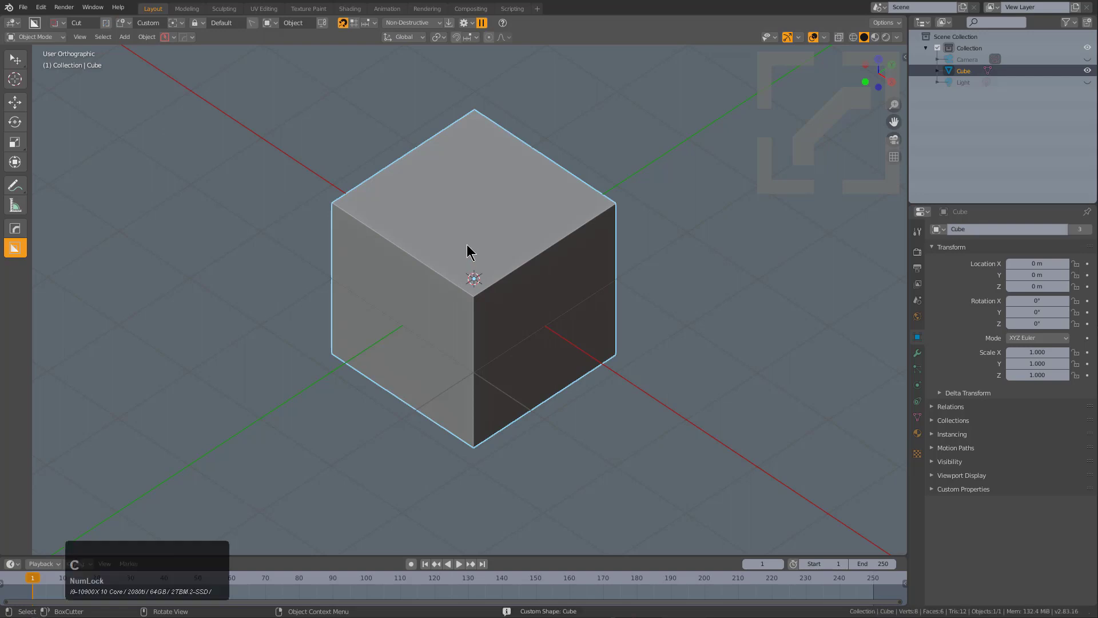
Cut the custom shape into the cube's top face as a recess and cut further down through its front corner.
{"action": "left_click", "coordinate": [469, 137]}
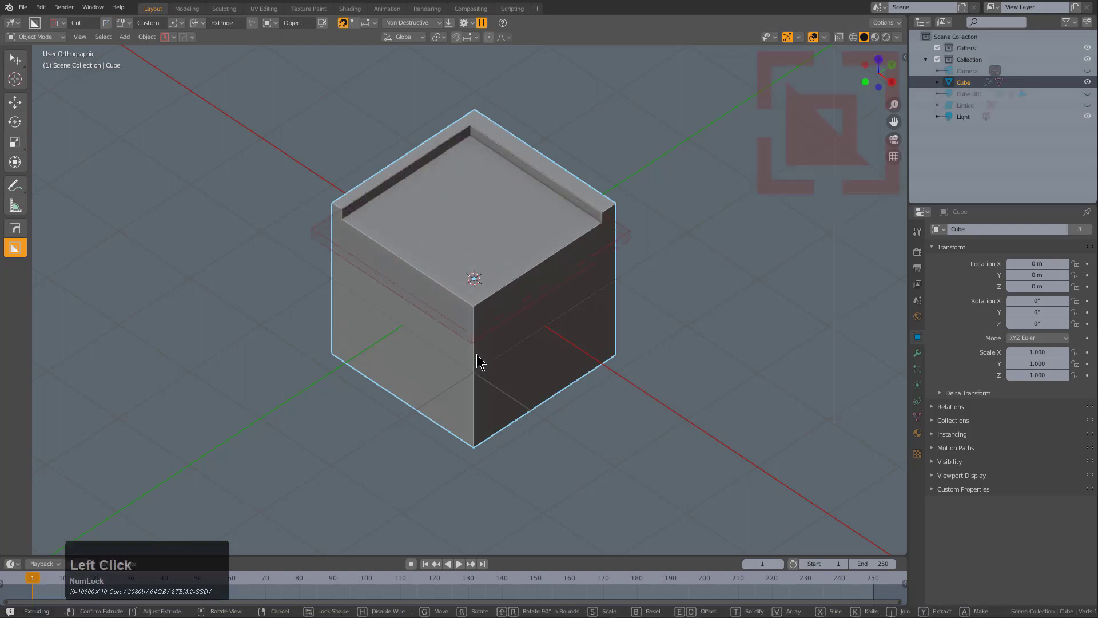
{"action": "left_click", "coordinate": [499, 284]}
{"action": "left_click_drag", "start_coordinate": [573, 239], "coordinate": [544, 350]}
{"action": "left_click", "coordinate": [548, 382]}
{"action": "mouse_move", "coordinate": [499, 235]}
{"action": "left_mouse_down"}
{"action": "mouse_move", "coordinate": [446, 306]}
{"action": "mouse_move", "coordinate": [487, 421]}
{"action": "left_mouse_up"}
{"action": "left_click", "coordinate": [484, 418]}
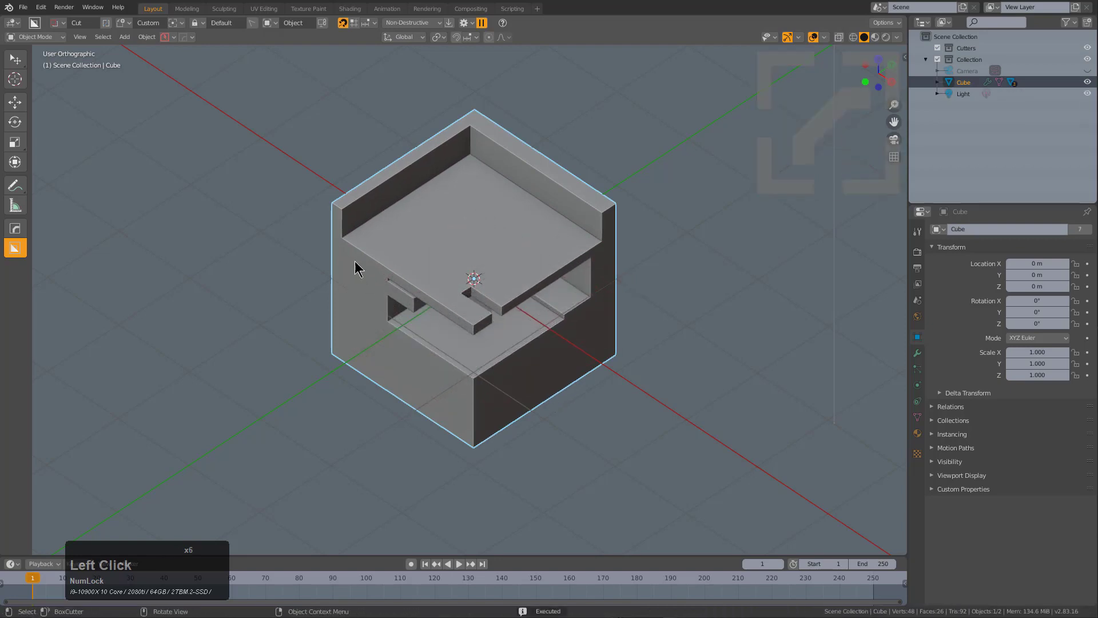
Cut the custom shape into each of the cube's two front-facing sides.
{"action": "left_click_drag", "start_coordinate": [355, 258], "coordinate": [438, 420]}
{"action": "left_click", "coordinate": [556, 371]}
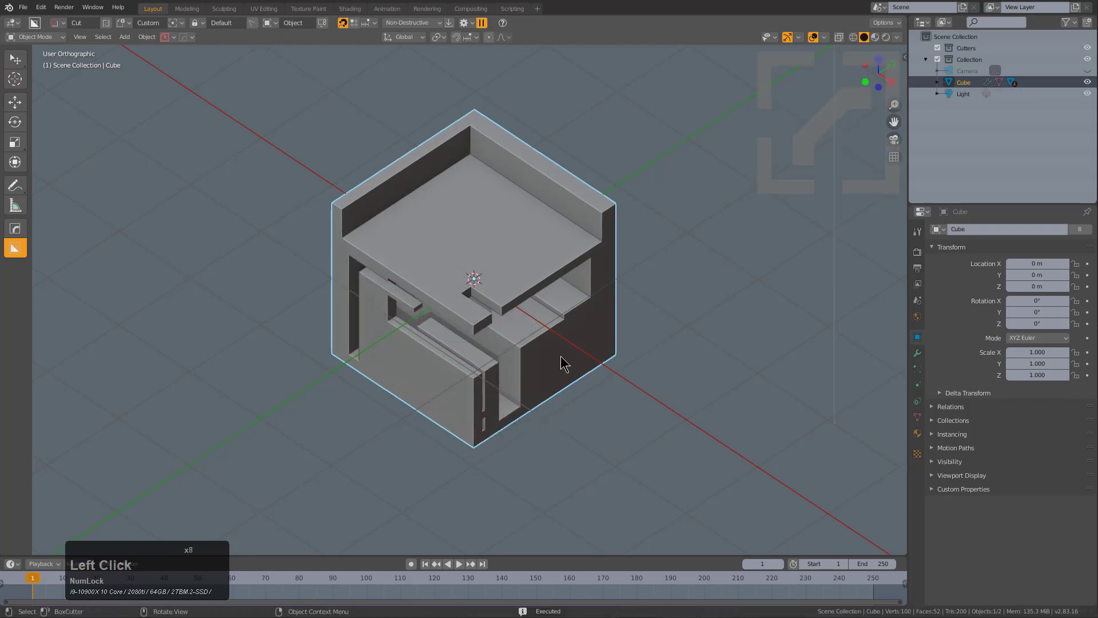
{"action": "left_click", "coordinate": [534, 352]}
{"action": "left_click", "coordinate": [647, 406]}
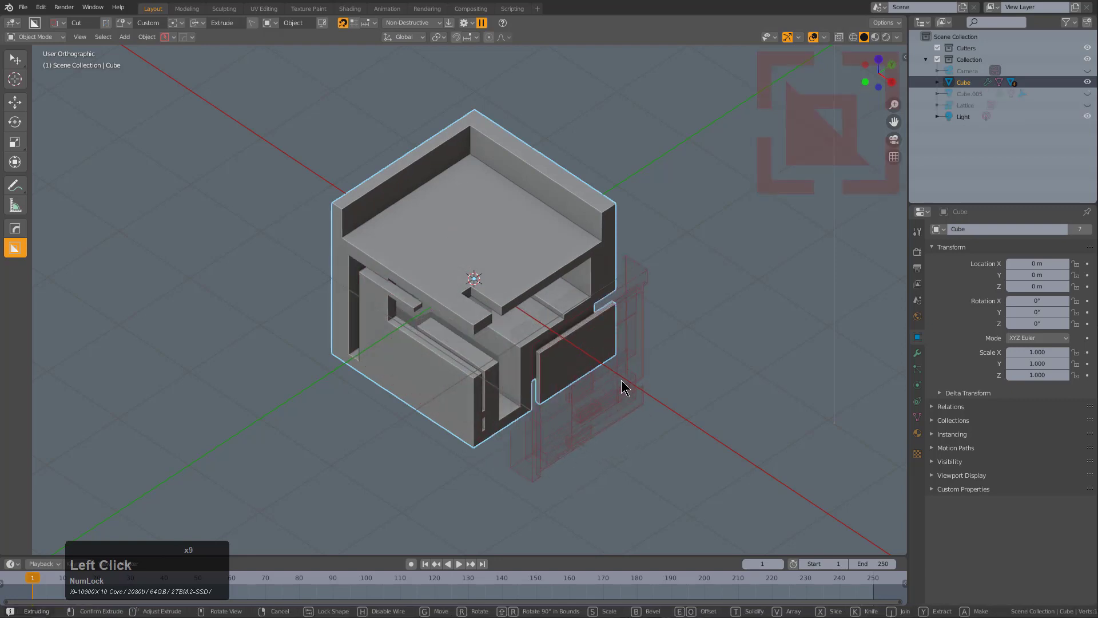
{"action": "left_click", "coordinate": [566, 332]}
Cut the custom shape into the cube's remaining two sides.
{"action": "middle_click_drag", "start_coordinate": [566, 332], "coordinate": [459, 334]}
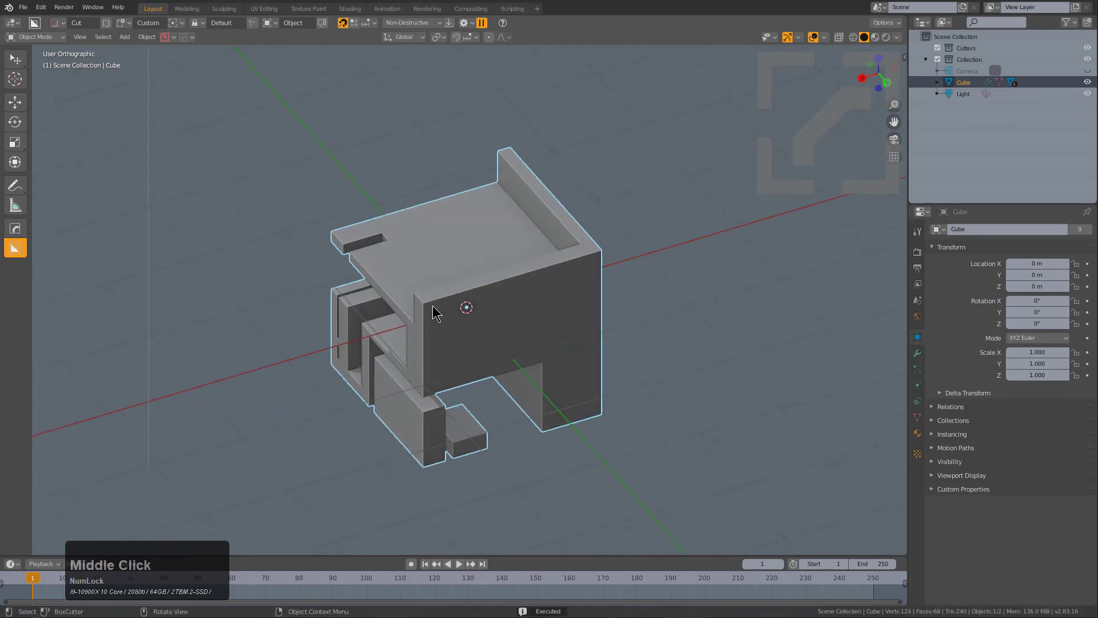
{"action": "left_click_drag", "start_coordinate": [430, 312], "coordinate": [651, 394]}
{"action": "left_click", "coordinate": [650, 395]}
{"action": "middle_click_drag", "start_coordinate": [613, 355], "coordinate": [462, 331]}
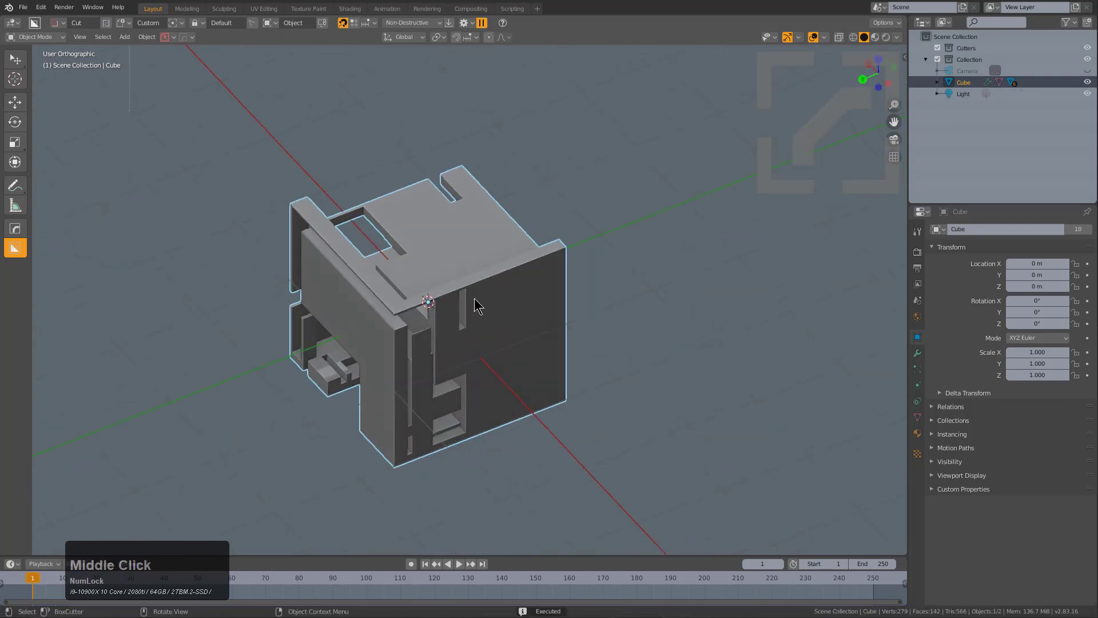
{"action": "left_click_drag", "start_coordinate": [475, 298], "coordinate": [651, 368]}
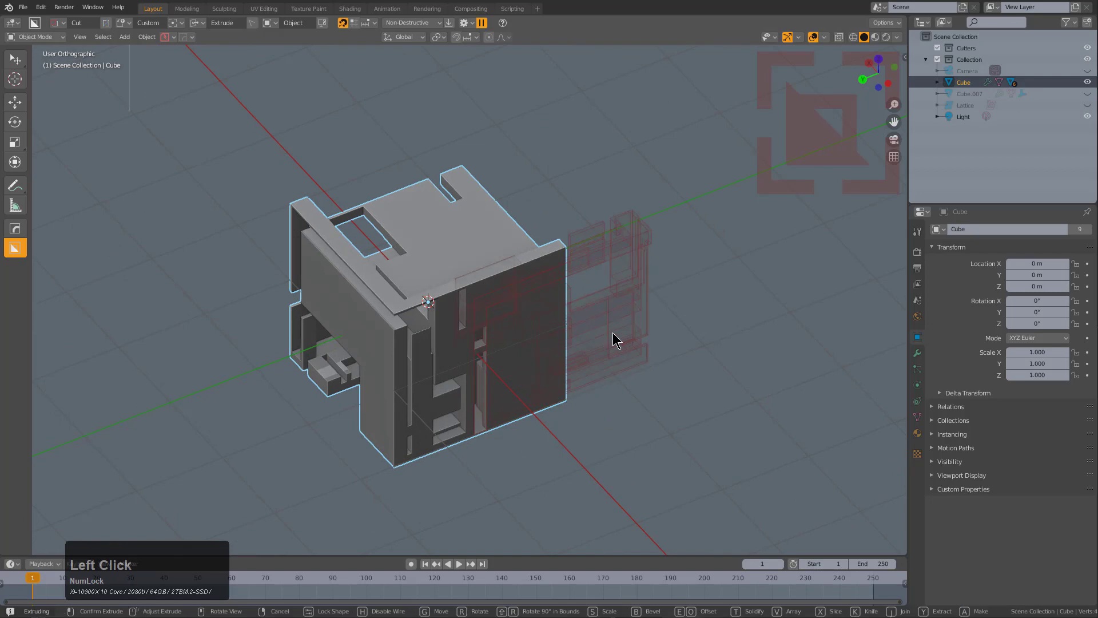
{"action": "left_click", "coordinate": [574, 303]}
Make one more large custom-shape cut across the carved cube.
{"action": "middle_click_drag", "start_coordinate": [574, 303], "coordinate": [529, 319]}
{"action": "scroll", "coordinate": [397, 263], "scroll_direction": "up", "scroll_amount": 2}
{"action": "left_click_drag", "start_coordinate": [331, 171], "coordinate": [594, 366]}
{"action": "left_click", "coordinate": [594, 365]}
{"action": "middle_click_drag", "start_coordinate": [594, 366], "coordinate": [253, 116]}
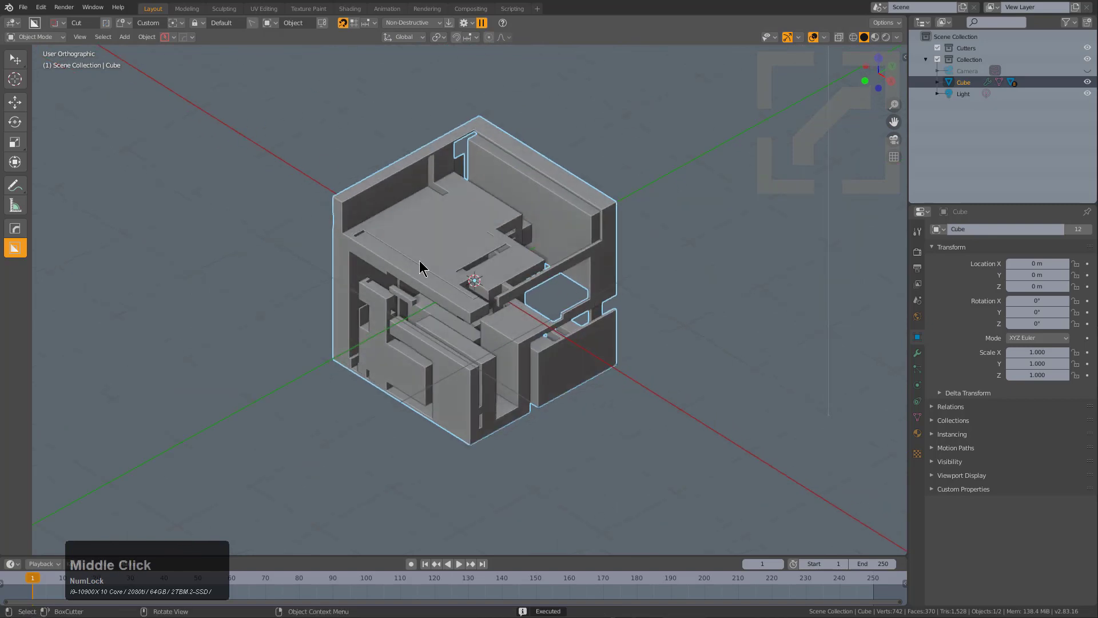
Delete the carved cube from the scene.
{"action": "middle_click_drag", "start_coordinate": [446, 259], "coordinate": [473, 248]}
{"action": "key", "text": "x"}
{"action": "left_click", "coordinate": [473, 245]}
Add a mesh plane, view it from the top, and assign it as the custom cutter shape.
{"action": "key", "text": "shift+a"}
{"action": "mouse_move", "coordinate": [470, 242]}
{"action": "left_click", "coordinate": [515, 259]}
{"action": "middle_click_drag", "start_coordinate": [498, 262], "coordinate": [395, 188]}
{"action": "scroll", "coordinate": [444, 194], "scroll_direction": "down", "scroll_amount": 1}
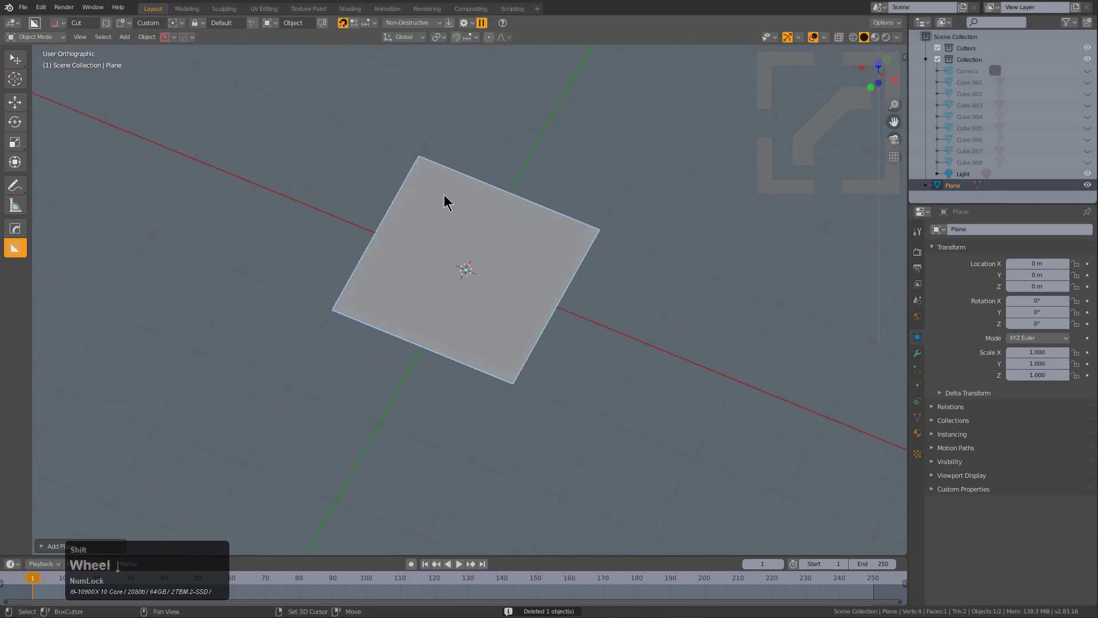
{"action": "key", "text": "KP_7"}
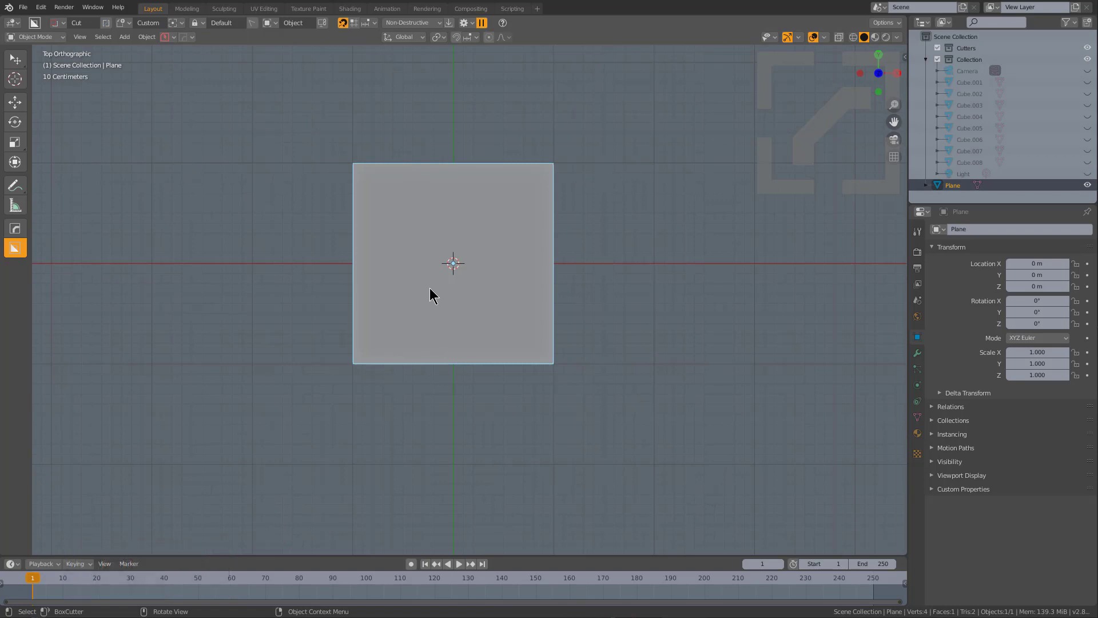
{"action": "scroll", "coordinate": [432, 286], "scroll_direction": "up", "scroll_amount": 2}
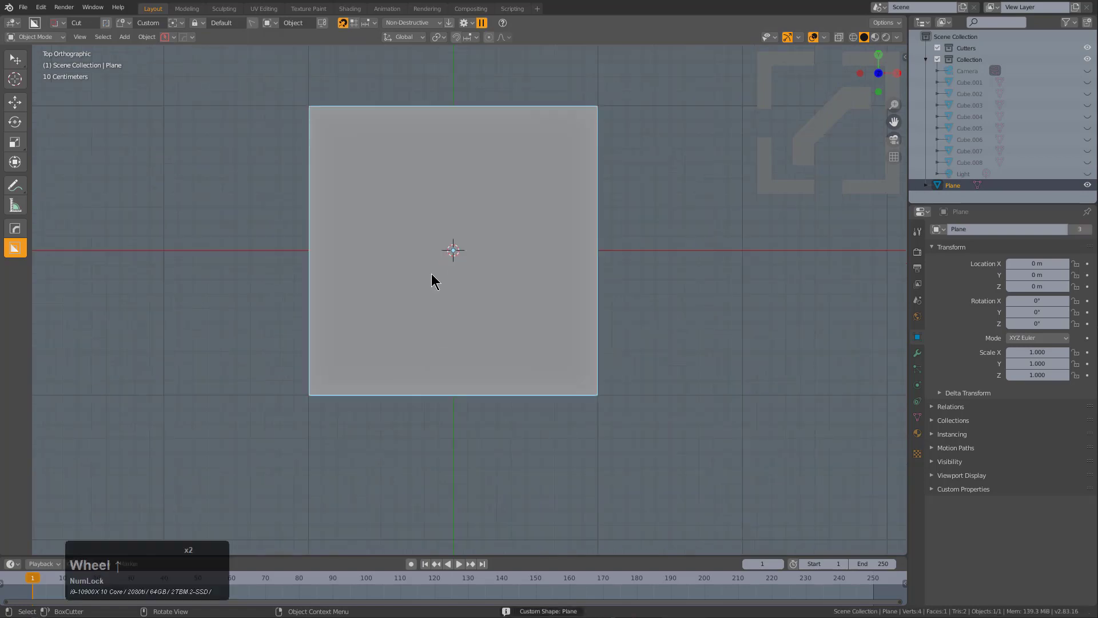
Cut a small square into the plane's upper left corner and a taller rectangle directly below it.
{"action": "left_click", "coordinate": [314, 112]}
{"action": "left_click", "coordinate": [358, 156]}
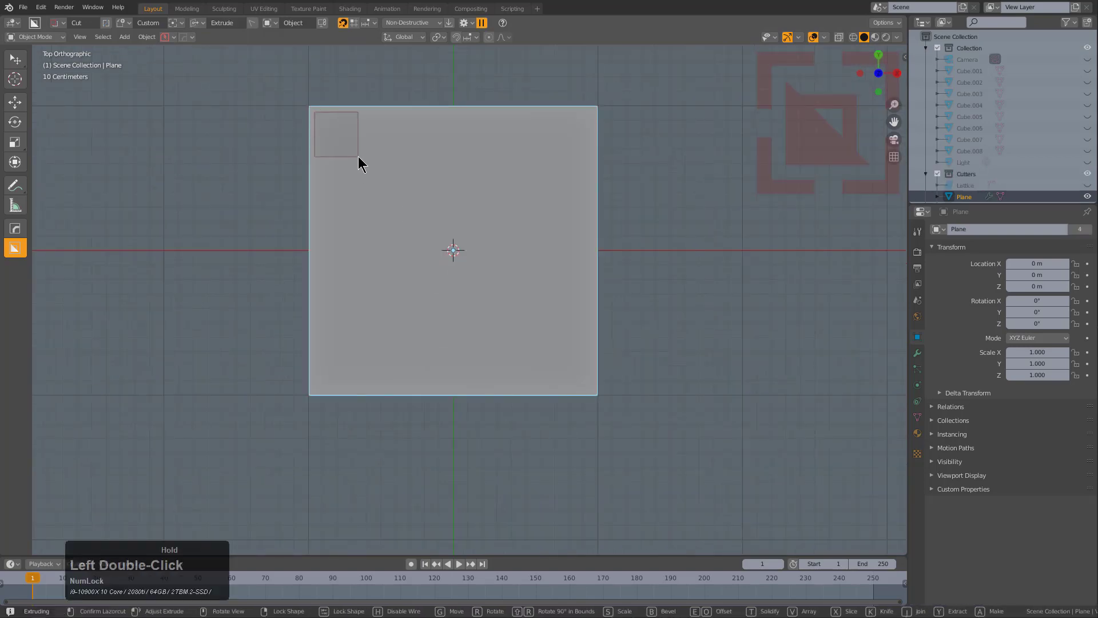
{"action": "left_click", "coordinate": [315, 160]}
{"action": "double_click", "coordinate": [359, 250]}
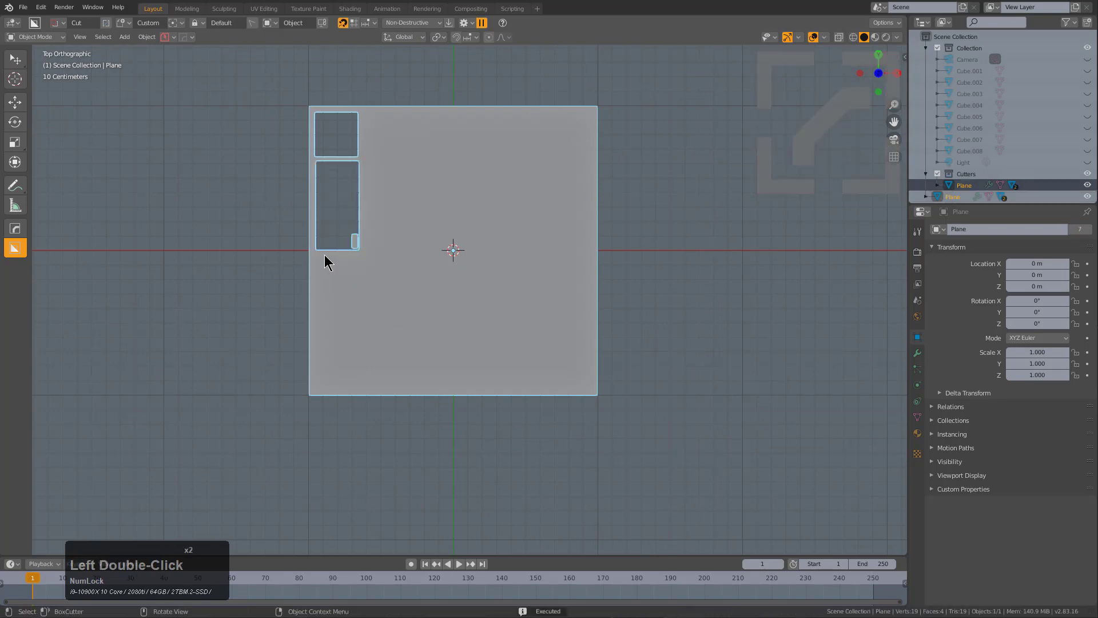
Cut a wide rectangle, a thin strip beneath it, and a tall rectangle beside them into the plane's lower half.
{"action": "mouse_move", "coordinate": [316, 255]}
{"action": "left_mouse_down"}
{"action": "mouse_move", "coordinate": [588, 362]}
{"action": "mouse_move", "coordinate": [527, 365]}
{"action": "mouse_move", "coordinate": [496, 352]}
{"action": "left_mouse_up"}
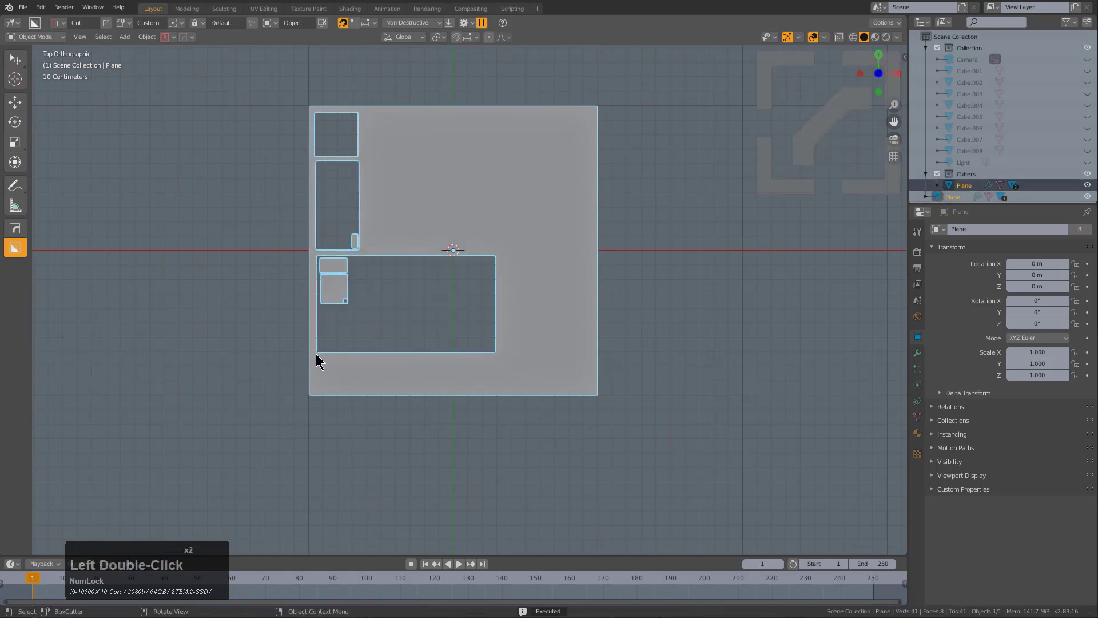
{"action": "left_click_drag", "start_coordinate": [316, 354], "coordinate": [496, 387]}
{"action": "left_click_drag", "start_coordinate": [501, 252], "coordinate": [591, 387]}
{"action": "double_click", "coordinate": [591, 387]}
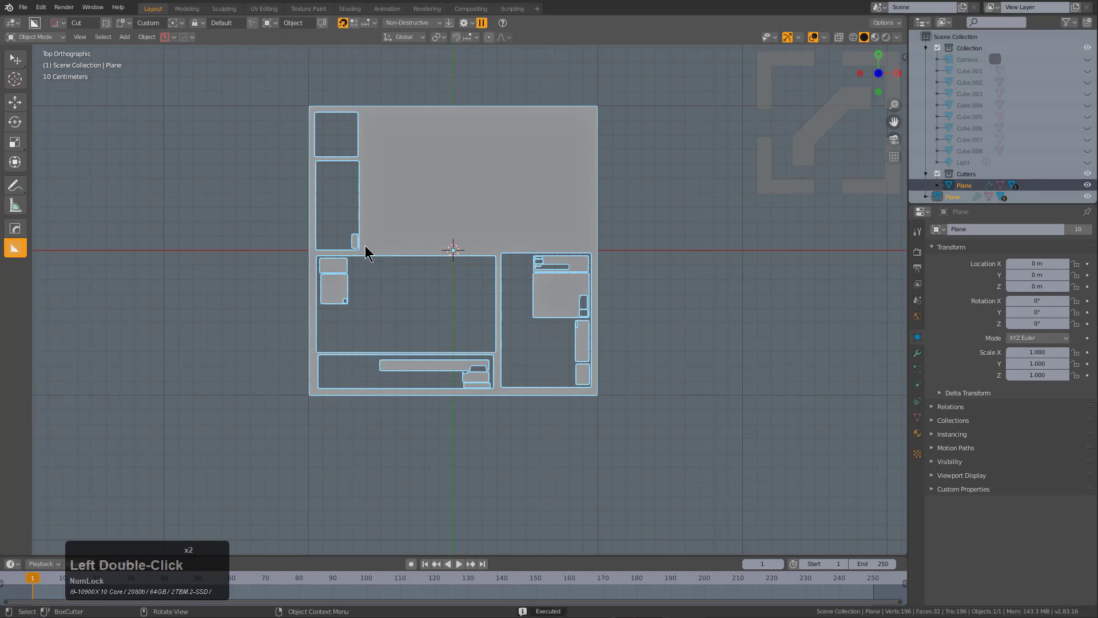
Fill the plane's upper middle and upper right areas with custom-shape cuts and clear the selection.
{"action": "mouse_move", "coordinate": [366, 251]}
{"action": "left_mouse_down"}
{"action": "mouse_move", "coordinate": [462, 186]}
{"action": "mouse_move", "coordinate": [519, 129]}
{"action": "mouse_move", "coordinate": [510, 112]}
{"action": "mouse_move", "coordinate": [590, 213]}
{"action": "mouse_move", "coordinate": [592, 248]}
{"action": "left_mouse_up"}
{"action": "double_click", "coordinate": [593, 247]}
{"action": "key", "text": "a"}
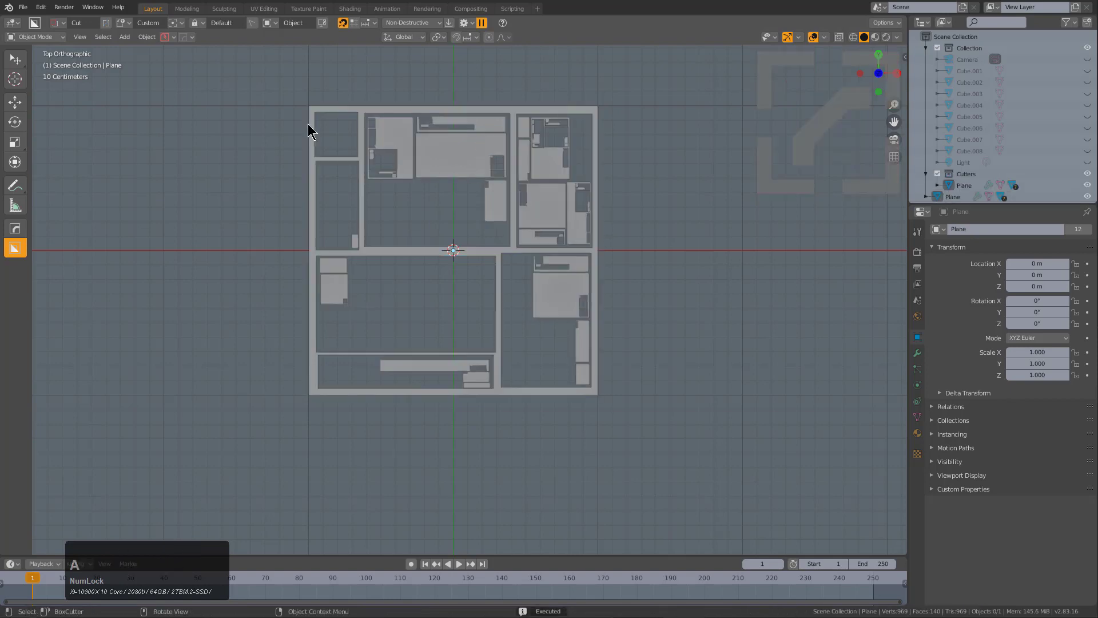
Select the panelled plane with its cutter and run the HardOps Late Parent operation.
{"action": "middle_click_drag", "start_coordinate": [428, 231], "coordinate": [462, 254], "text": "shift"}
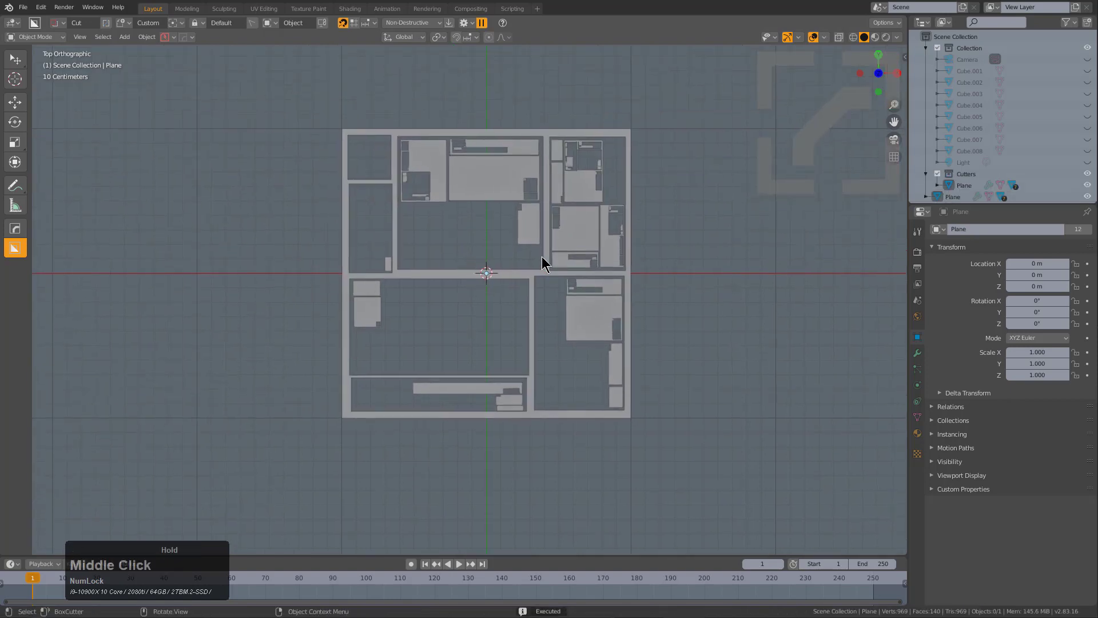
{"action": "left_click", "coordinate": [547, 274]}
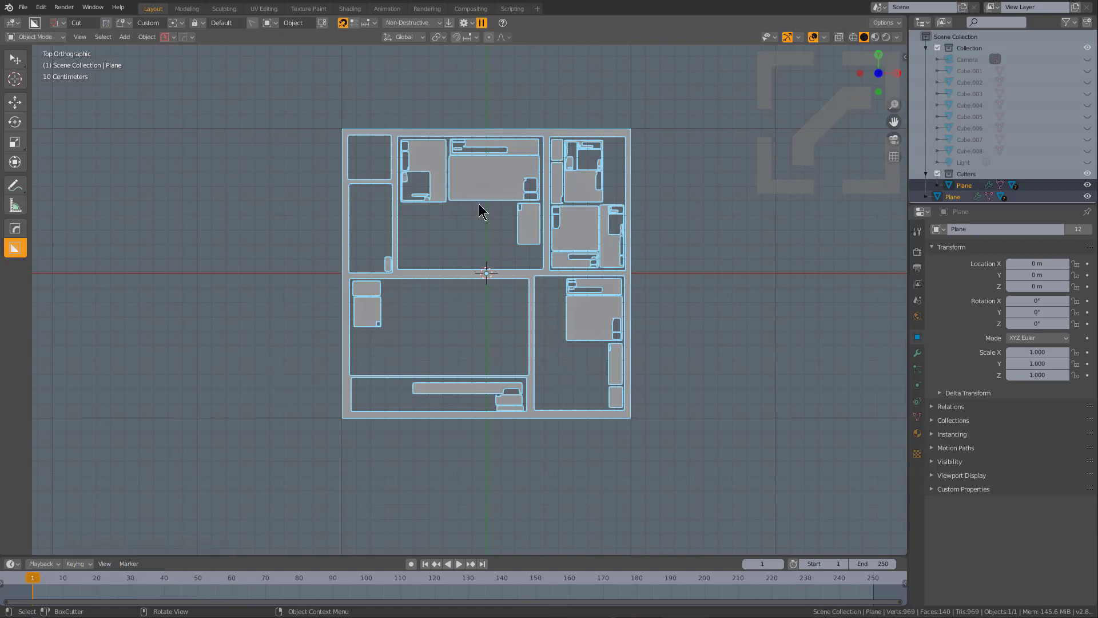
{"action": "middle_click_drag", "start_coordinate": [537, 266], "coordinate": [586, 273], "text": "shift"}
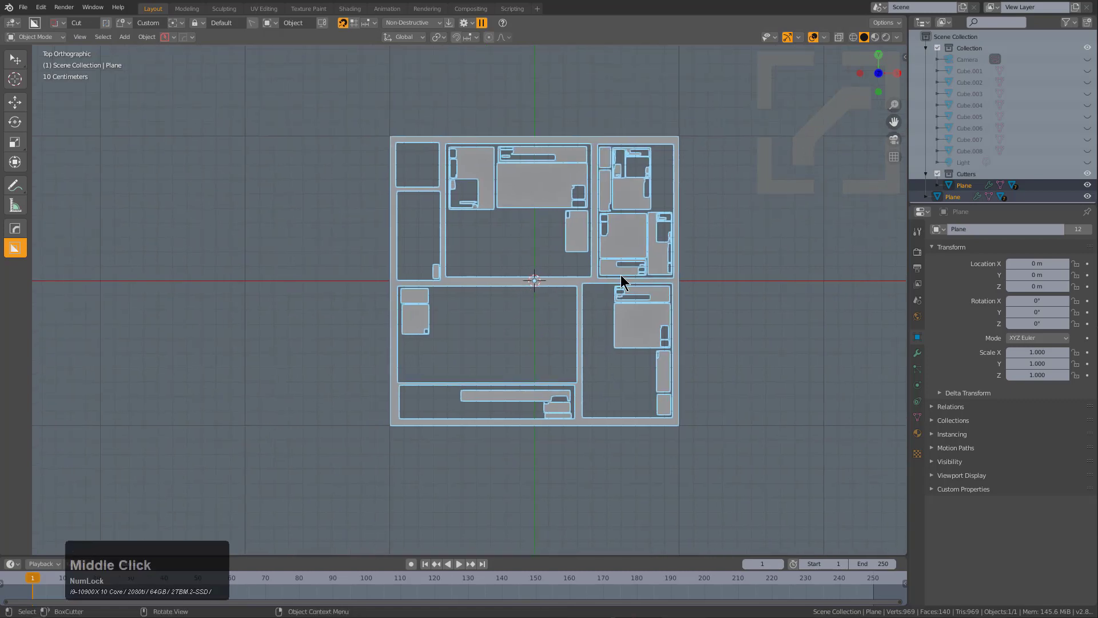
{"action": "key", "text": "q"}
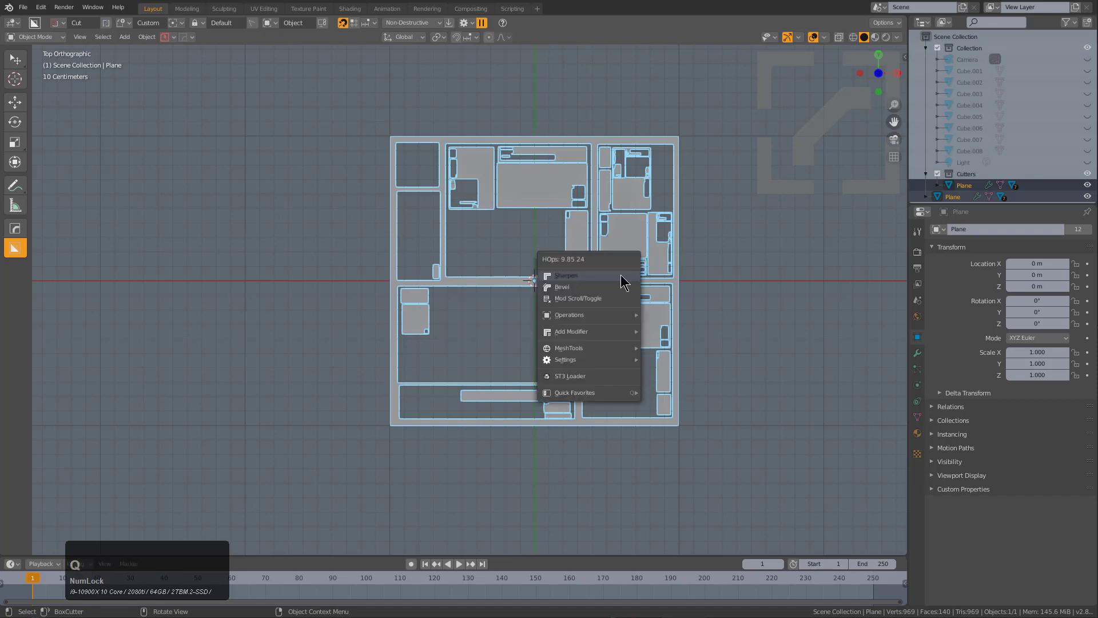
{"action": "mouse_move", "coordinate": [584, 320]}
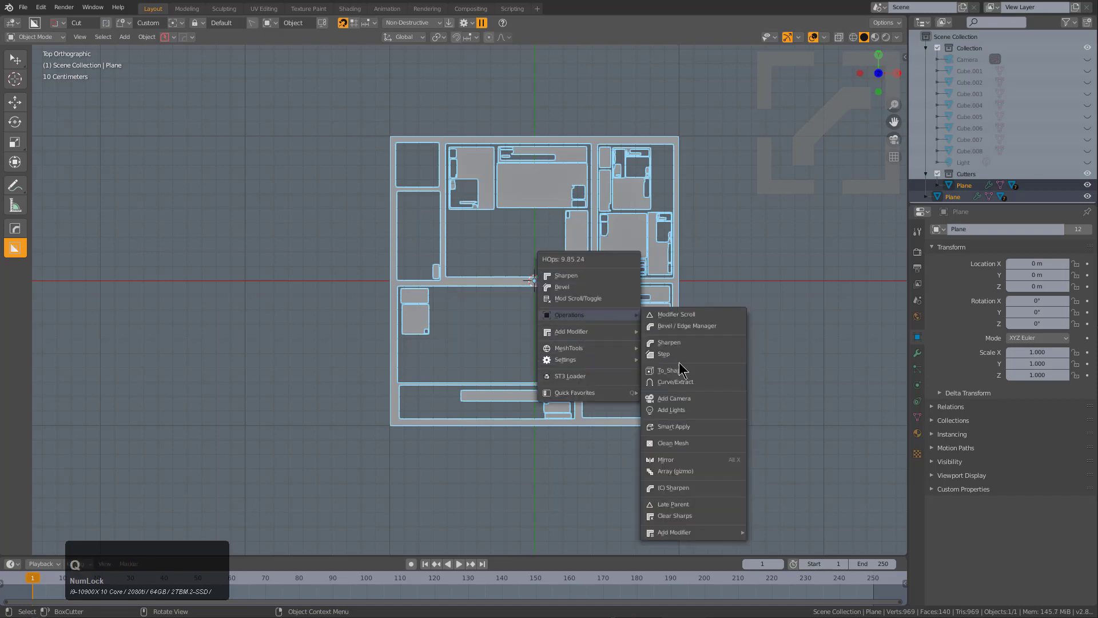
{"action": "left_click", "coordinate": [685, 504]}
Move the panelled plane along the X axis to about -3.2 m.
{"action": "key", "text": "g"}
{"action": "key", "text": "x"}
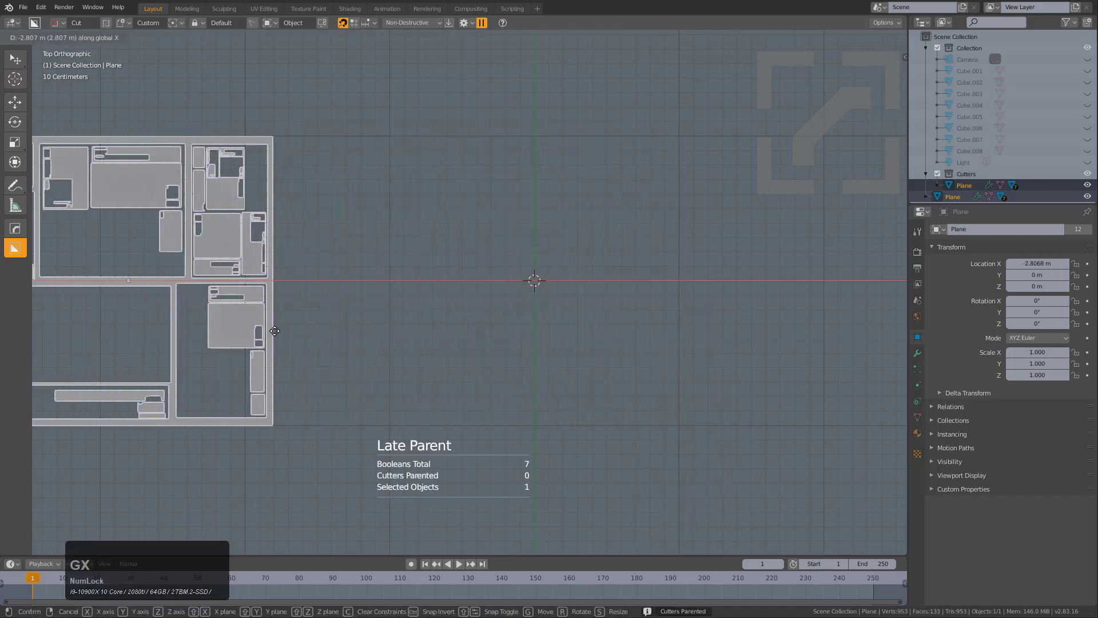
{"action": "left_click", "coordinate": [348, 286]}
Add a new mesh plane at the origin and frame it in the top view.
{"action": "middle_click_drag", "start_coordinate": [627, 211], "coordinate": [595, 235], "text": "shift"}
{"action": "scroll", "coordinate": [594, 235], "scroll_direction": "down", "scroll_amount": 3}
{"action": "key", "text": "shift+a"}
{"action": "mouse_move", "coordinate": [595, 228]}
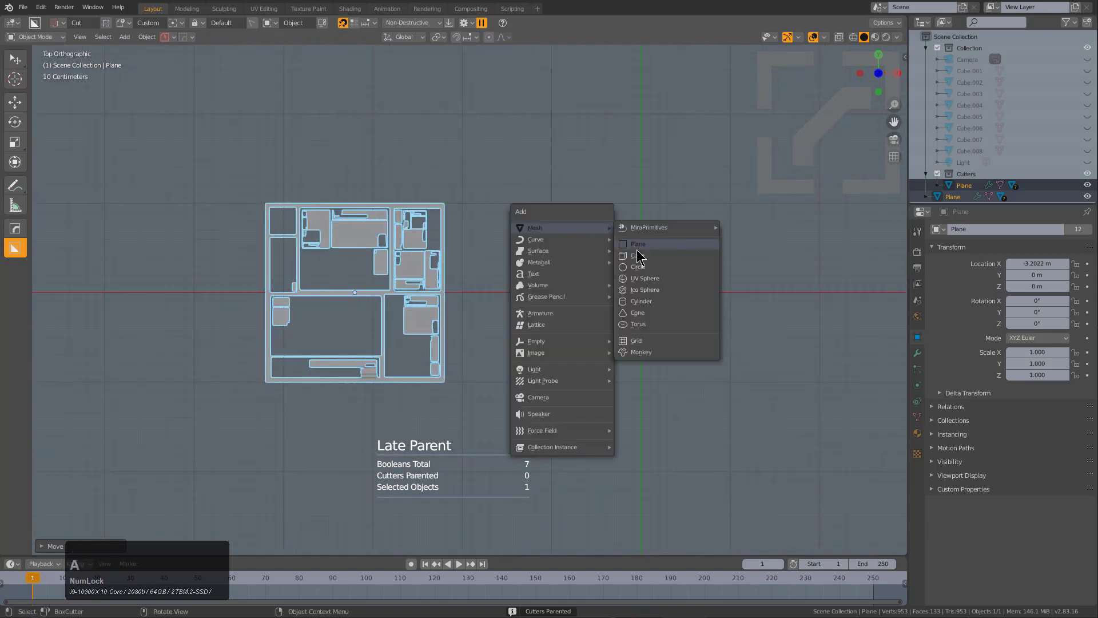
{"action": "left_click", "coordinate": [644, 244]}
{"action": "key", "text": "KP_Decimal"}
{"action": "scroll", "coordinate": [518, 265], "scroll_direction": "down", "scroll_amount": 1}
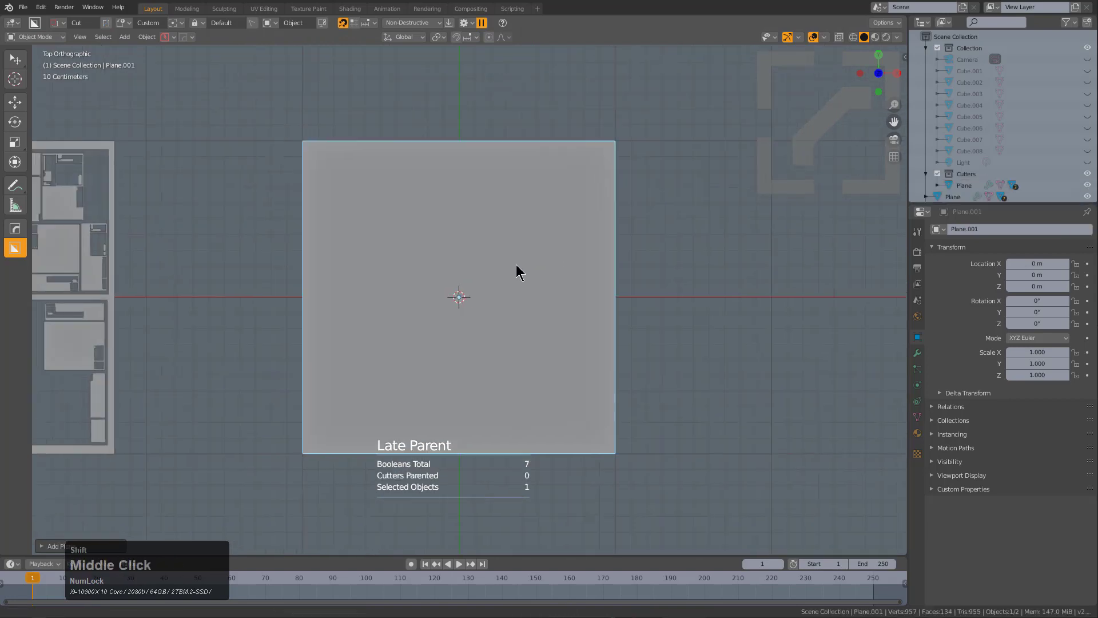
{"action": "middle_click_drag", "start_coordinate": [518, 266], "coordinate": [521, 267], "text": "shift"}
Use the Ngon shape to cut away the plane's upper part along a profile with a chamfered corner and an angled central notch.
{"action": "key", "text": "d"}
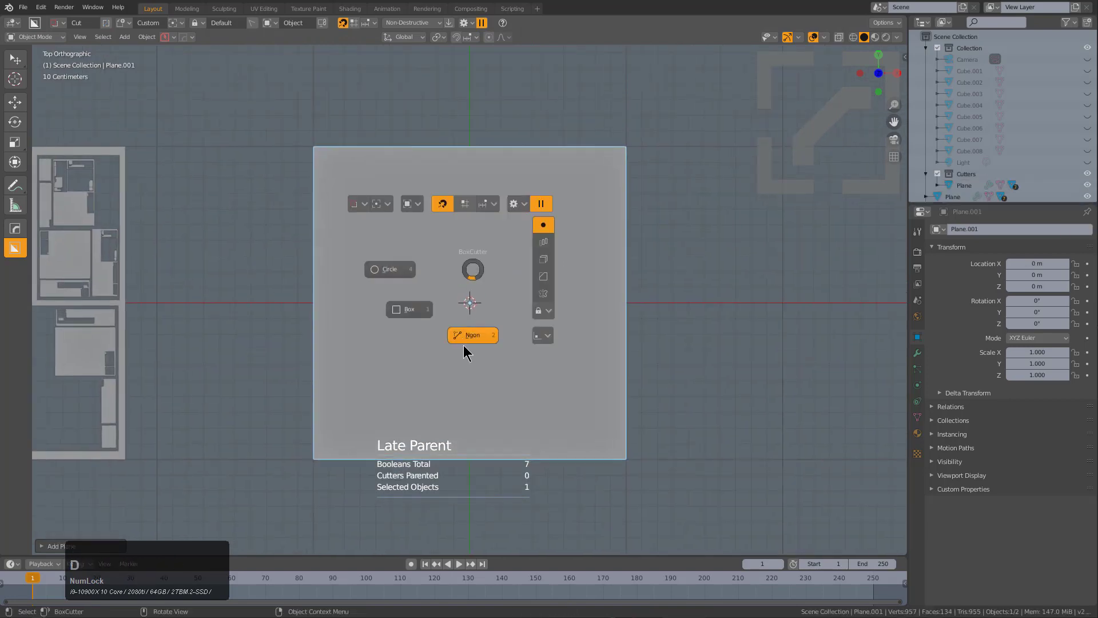
{"action": "left_click", "coordinate": [464, 338]}
{"action": "left_click", "coordinate": [301, 301]}
{"action": "left_click", "coordinate": [320, 267]}
{"action": "left_click", "coordinate": [399, 266]}
{"action": "left_click", "coordinate": [410, 288]}
{"action": "left_click", "coordinate": [493, 288]}
{"action": "left_click", "coordinate": [504, 267]}
{"action": "left_click", "coordinate": [663, 267]}
{"action": "left_click", "coordinate": [663, 106]}
{"action": "left_click", "coordinate": [470, 106]}
{"action": "left_click", "coordinate": [317, 114]}
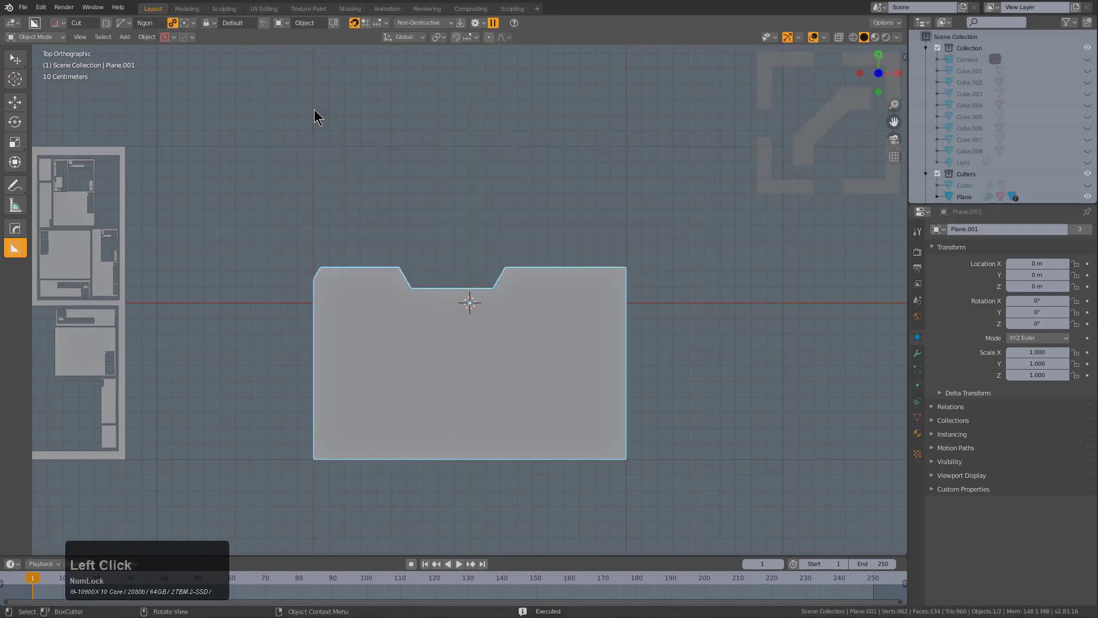
With the Ngon shape set to open, draw a stepped path around the notch's left end and solidify it into a thin groove cut.
{"action": "key", "text": "d"}
{"action": "left_click", "coordinate": [404, 297]}
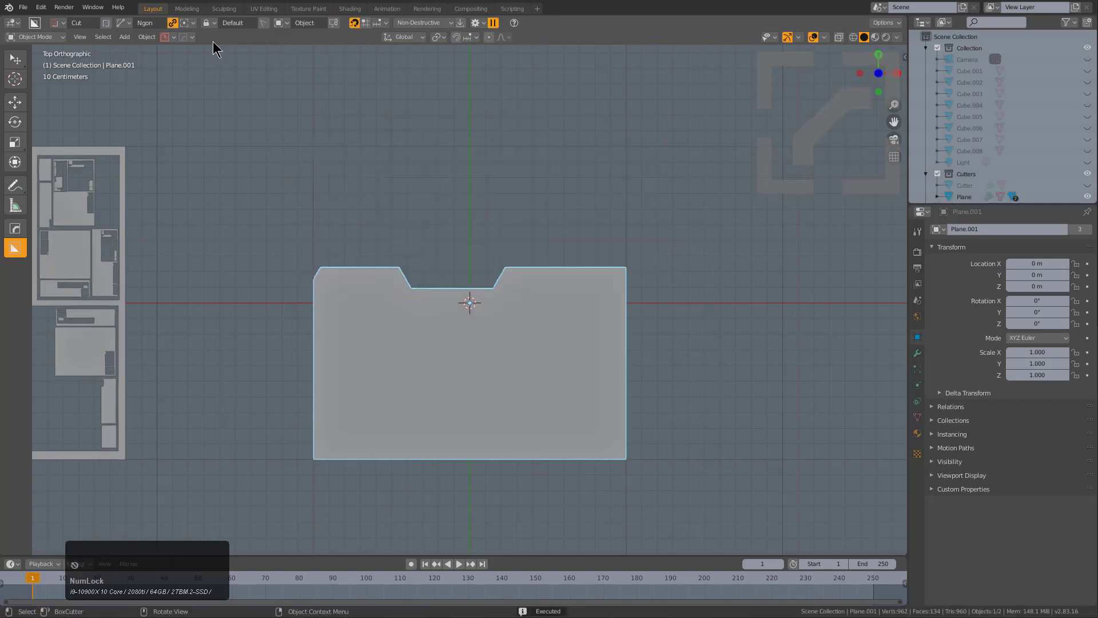
{"action": "left_click", "coordinate": [174, 24]}
{"action": "left_click", "coordinate": [349, 256]}
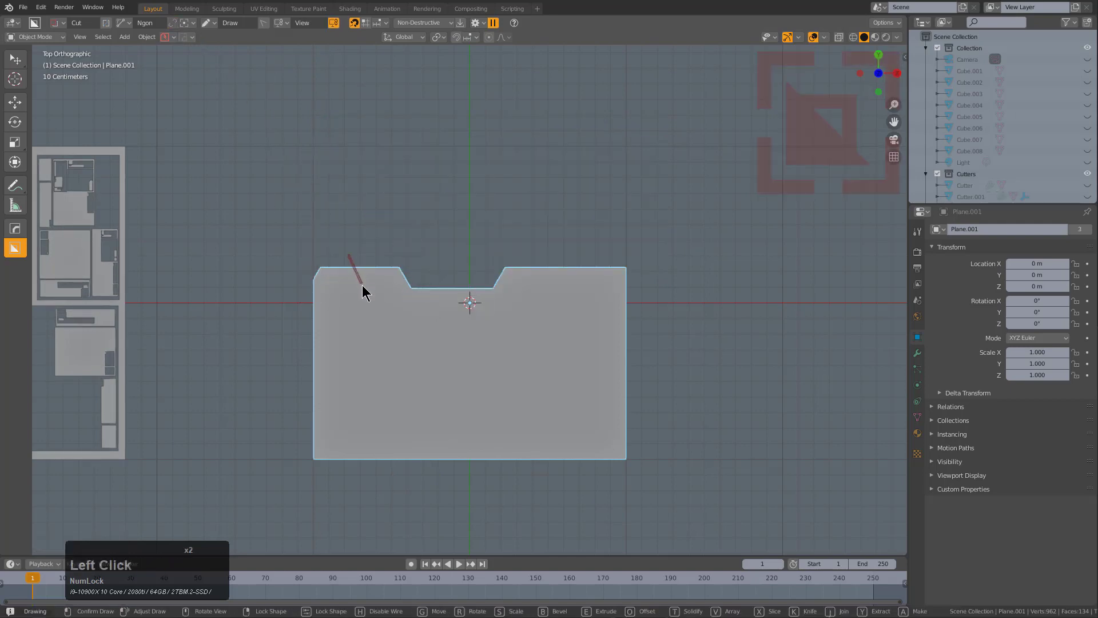
{"action": "left_click", "coordinate": [365, 283]}
{"action": "left_click", "coordinate": [399, 283]}
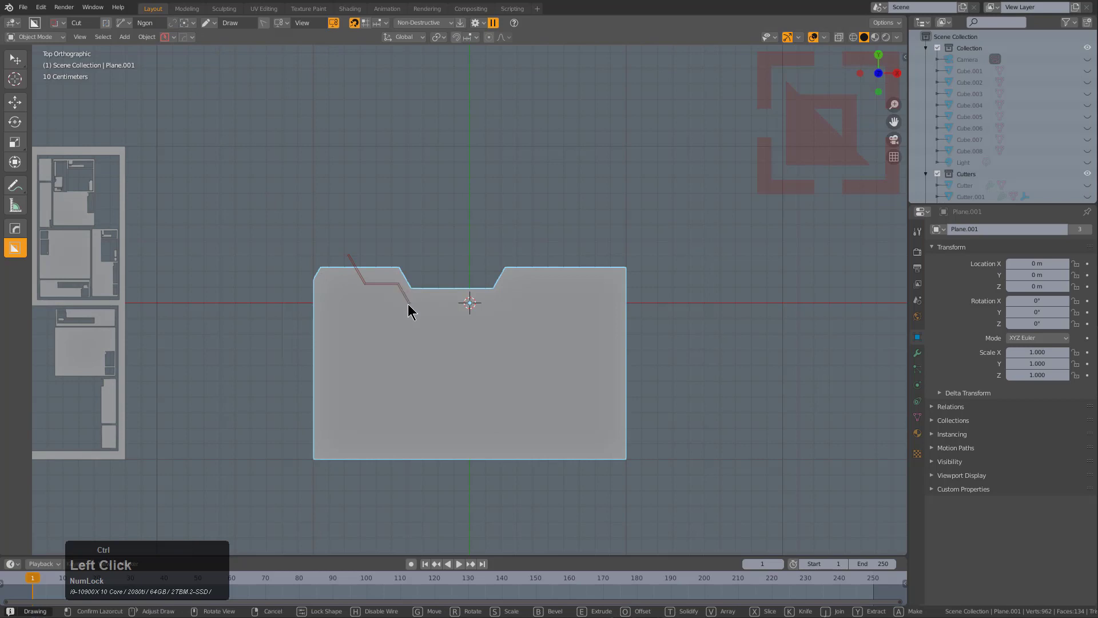
{"action": "left_click", "coordinate": [407, 303]}
{"action": "left_click", "coordinate": [456, 304]}
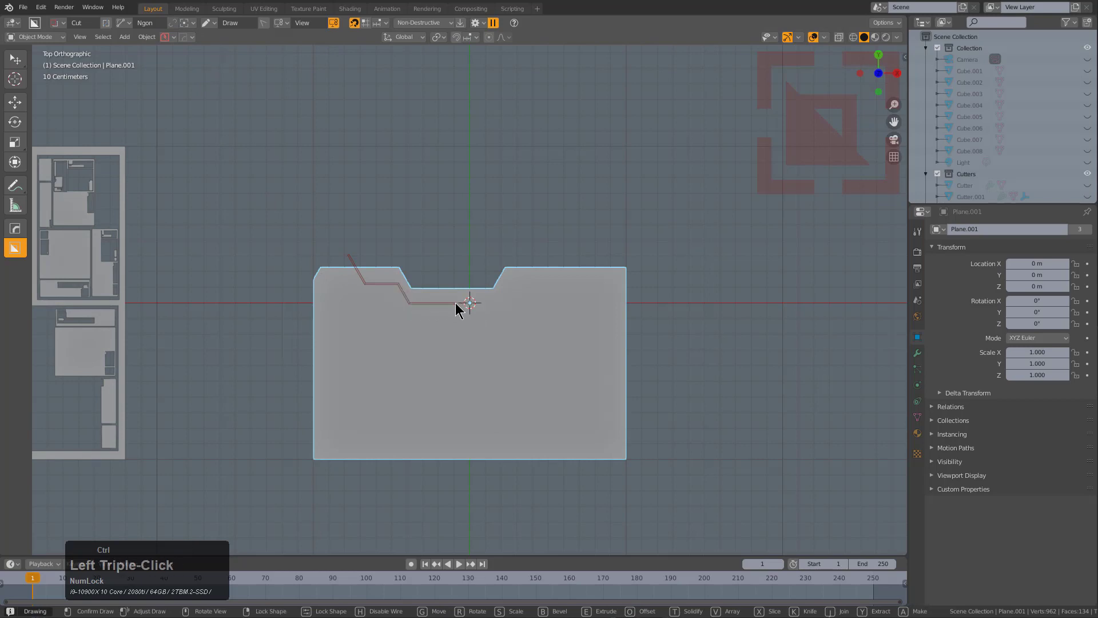
{"action": "left_click", "coordinate": [456, 247]}
{"action": "key", "text": "t"}
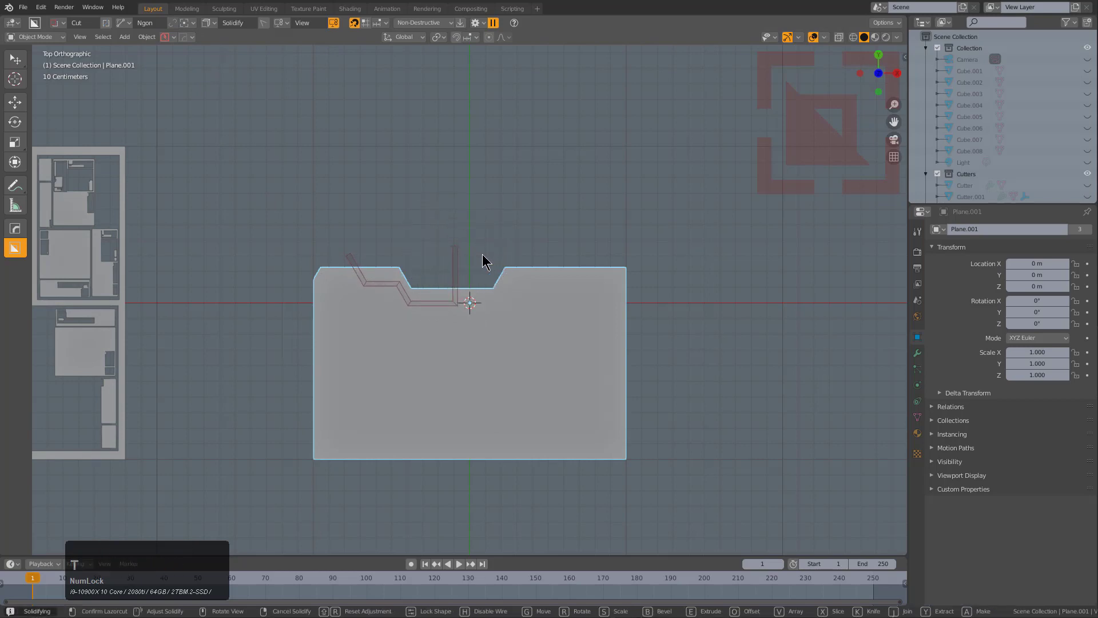
{"action": "left_click", "coordinate": [482, 255]}
Cut an open Ngon groove from the plane's left edge around its lower-left corner to the bottom edge.
{"action": "left_click", "coordinate": [293, 363]}
{"action": "left_click", "coordinate": [347, 364]}
{"action": "left_click", "coordinate": [366, 383]}
{"action": "left_click", "coordinate": [366, 419]}
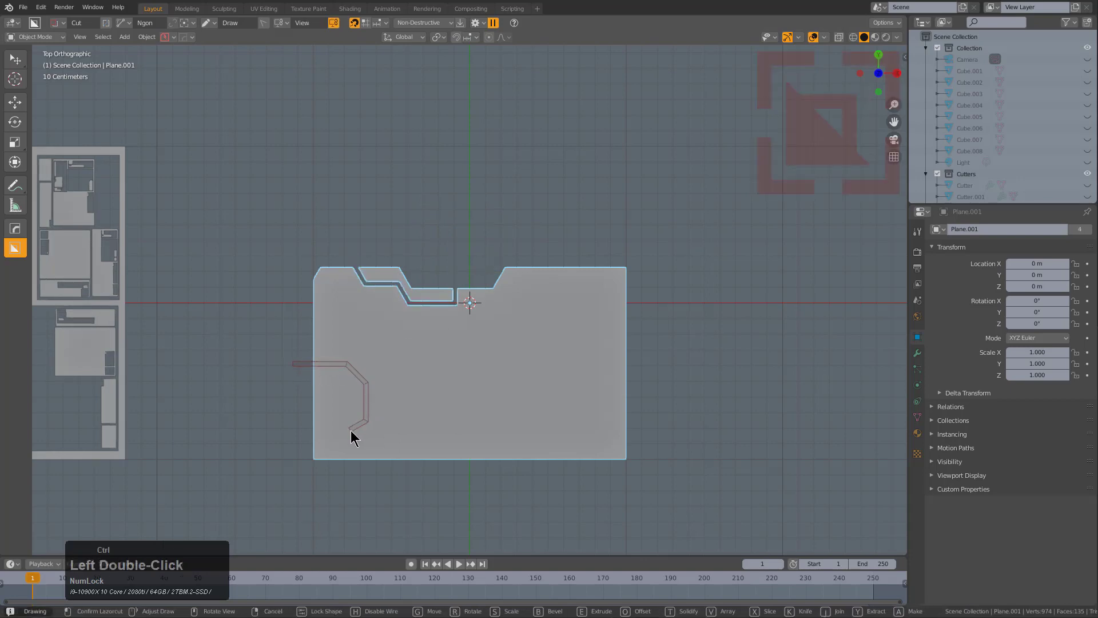
{"action": "left_click", "coordinate": [351, 430]}
{"action": "left_click", "coordinate": [345, 478]}
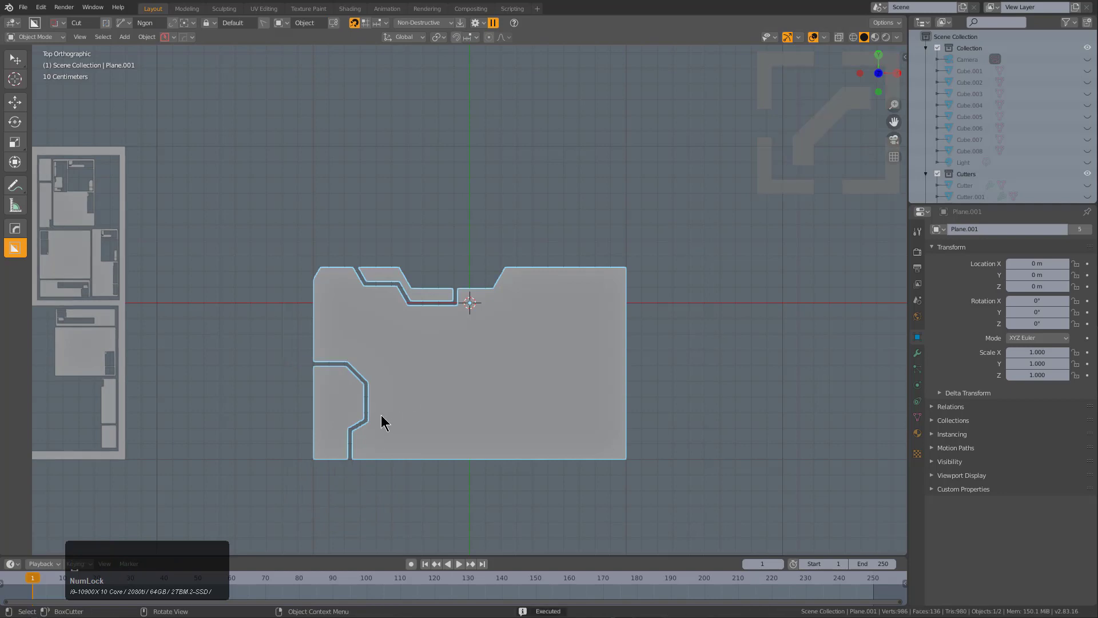
Cut another open Ngon groove branching from the corner groove's right side down to the plane's bottom edge.
{"action": "left_click_drag", "start_coordinate": [368, 404], "coordinate": [410, 402]}
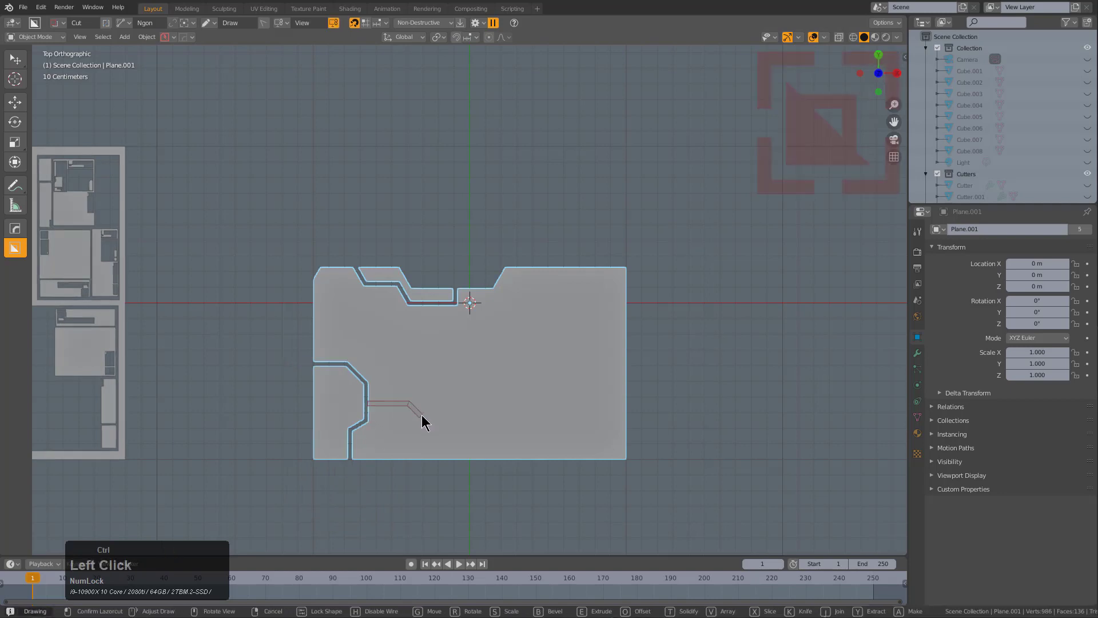
{"action": "left_click", "coordinate": [423, 441]}
{"action": "left_click", "coordinate": [434, 482]}
{"action": "left_click", "coordinate": [434, 482]}
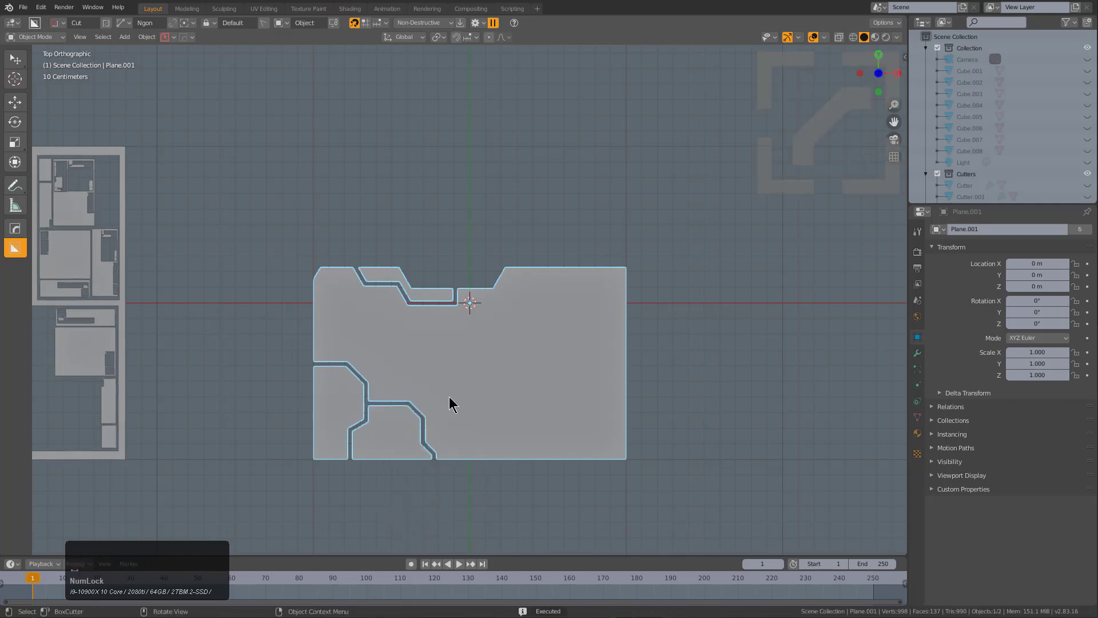
Mirror the grooved left half of the plane across the X axis.
{"action": "scroll", "coordinate": [463, 388], "scroll_direction": "down", "scroll_amount": 1}
{"action": "key", "text": "x"}
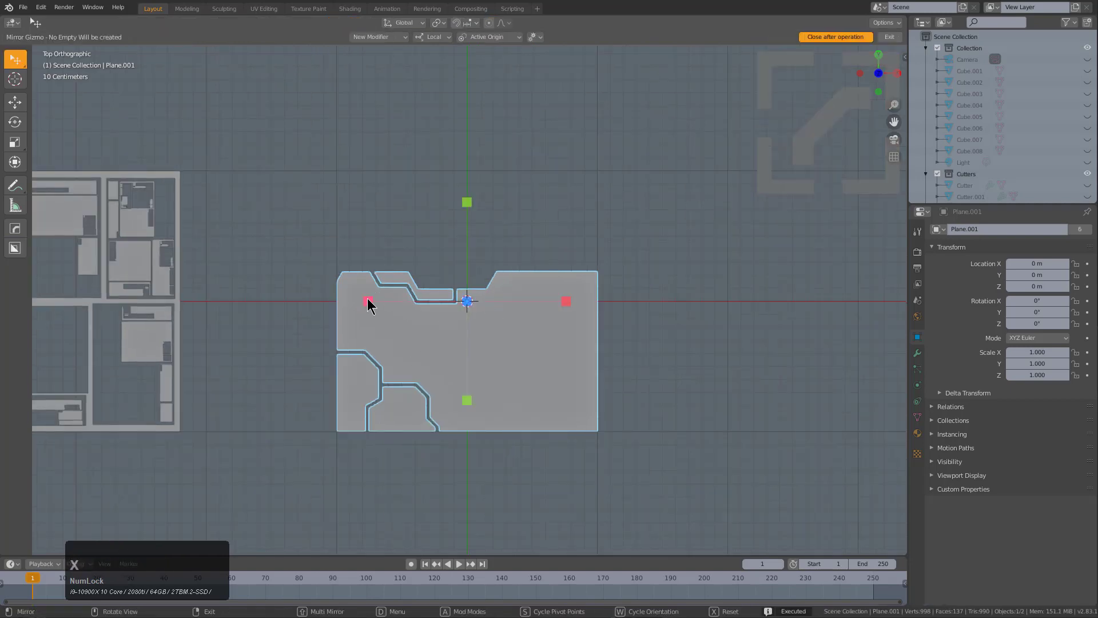
{"action": "left_click", "coordinate": [368, 304]}
{"action": "middle_click", "coordinate": [473, 314]}
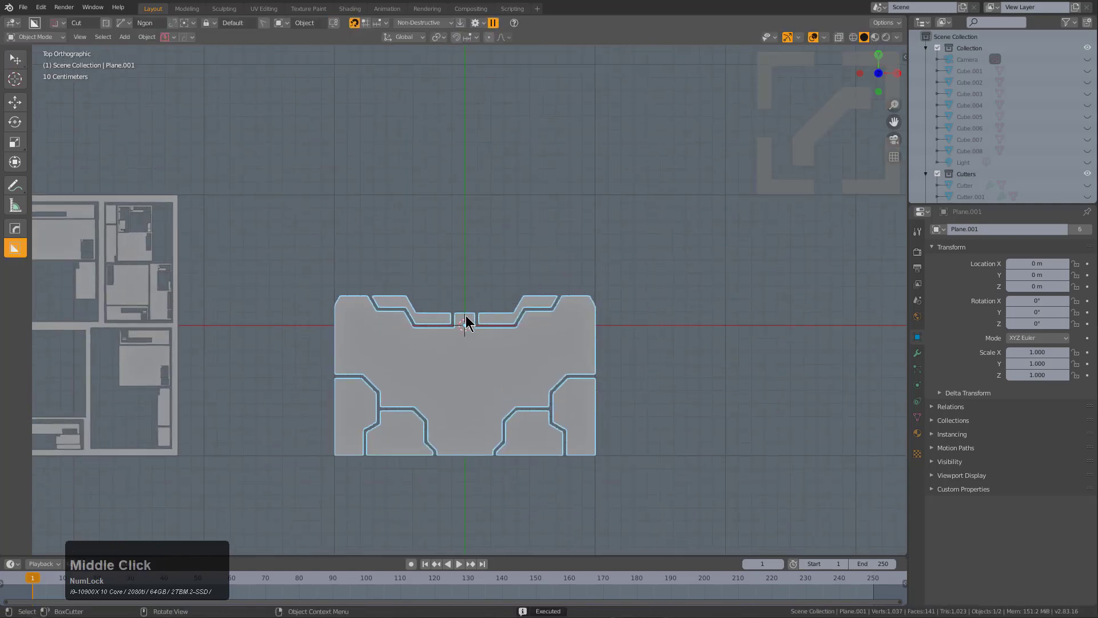
{"action": "scroll", "coordinate": [471, 323], "scroll_direction": "up", "scroll_amount": 2}
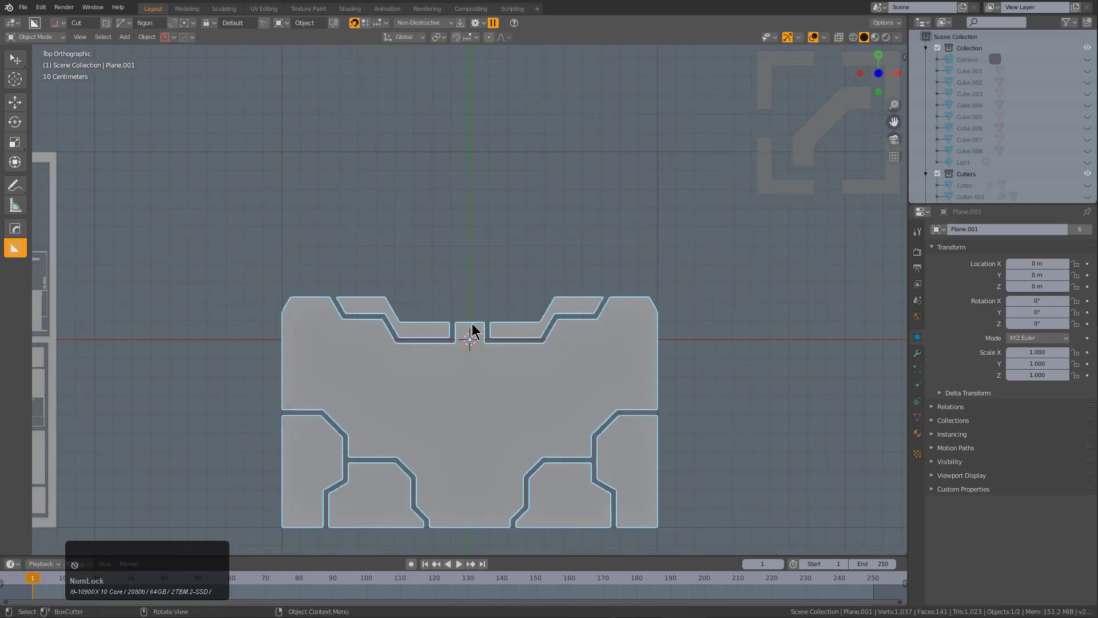
Switch BoxCutter to the Custom shape and assign the mirrored plane as the custom cutter.
{"action": "key", "text": "d"}
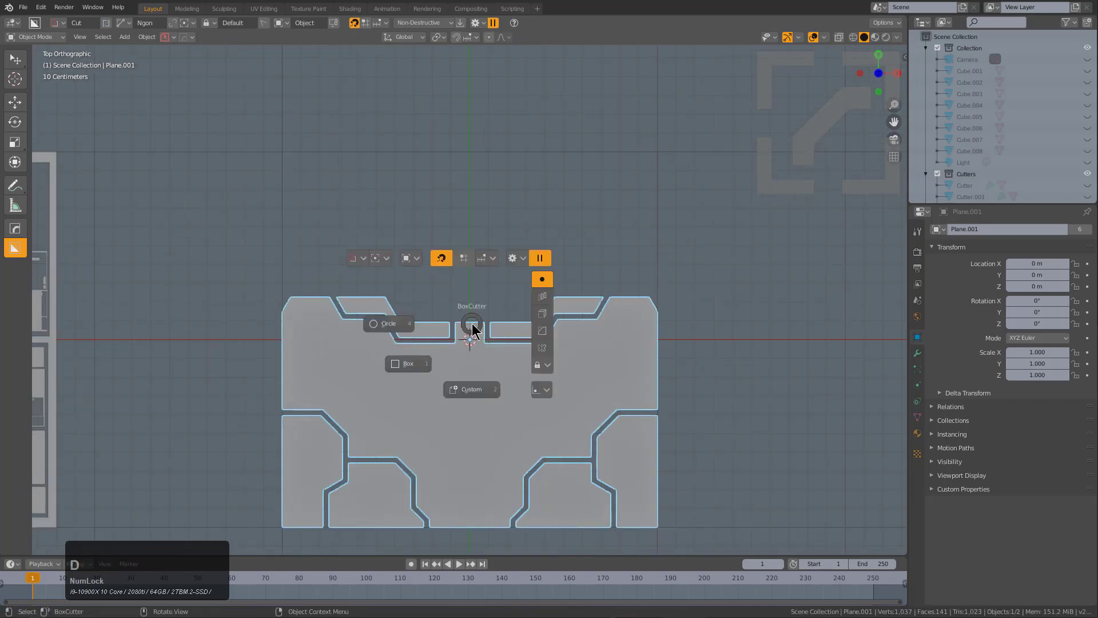
{"action": "left_click", "coordinate": [478, 389]}
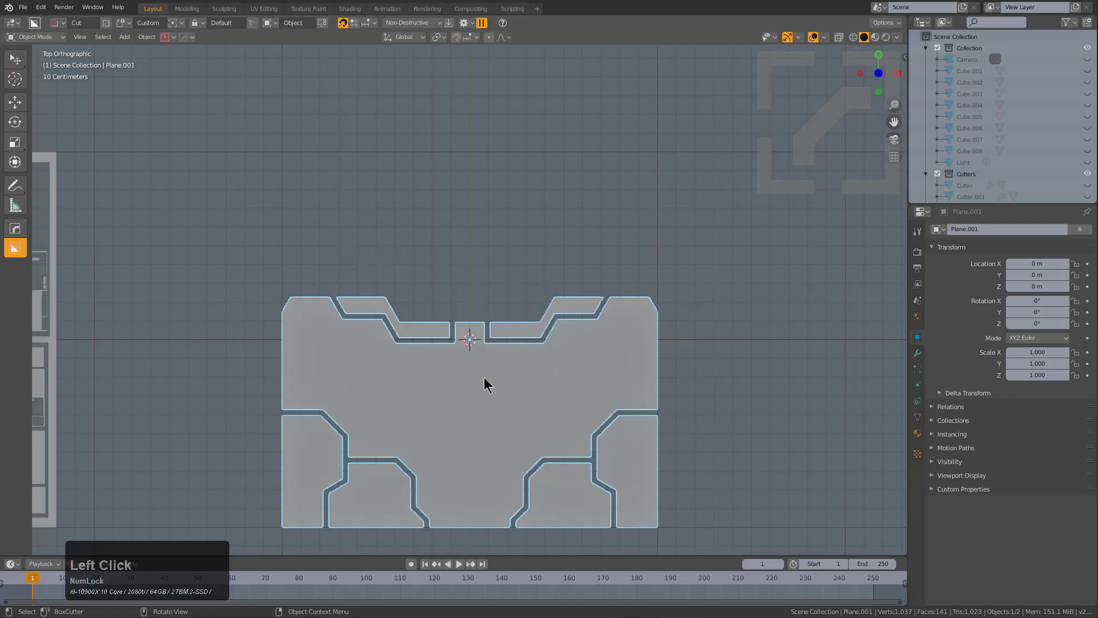
{"action": "key", "text": "c"}
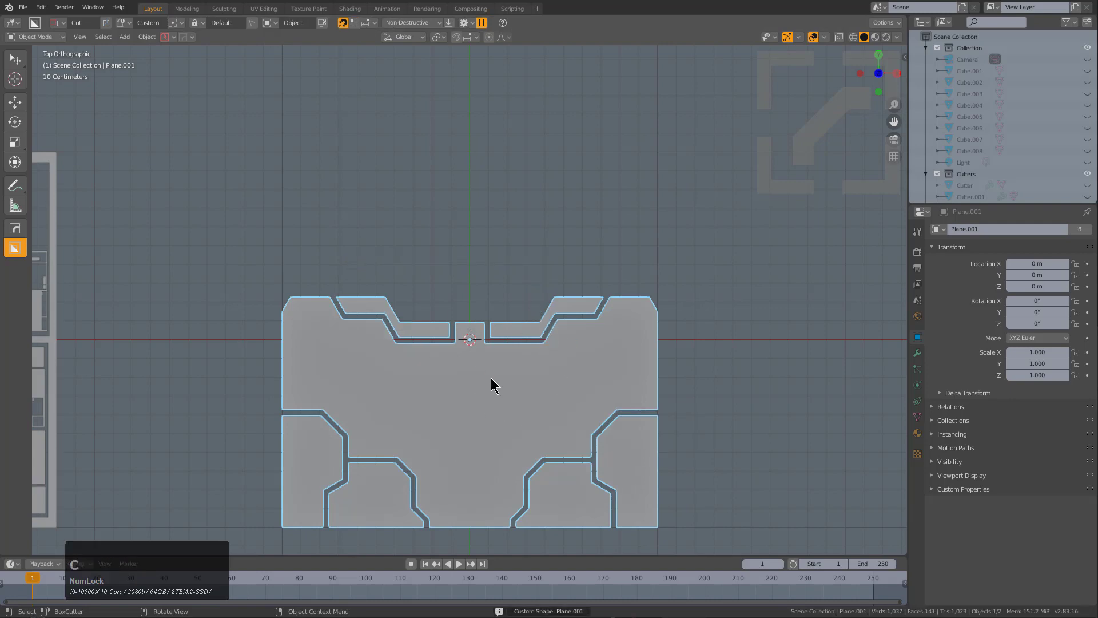
Set the mirrored plane to wire shading with the HardOps Shade Wire setting.
{"action": "scroll", "coordinate": [392, 286], "scroll_direction": "down", "scroll_amount": 1}
{"action": "middle_click_drag", "start_coordinate": [492, 346], "coordinate": [561, 328], "text": "shift"}
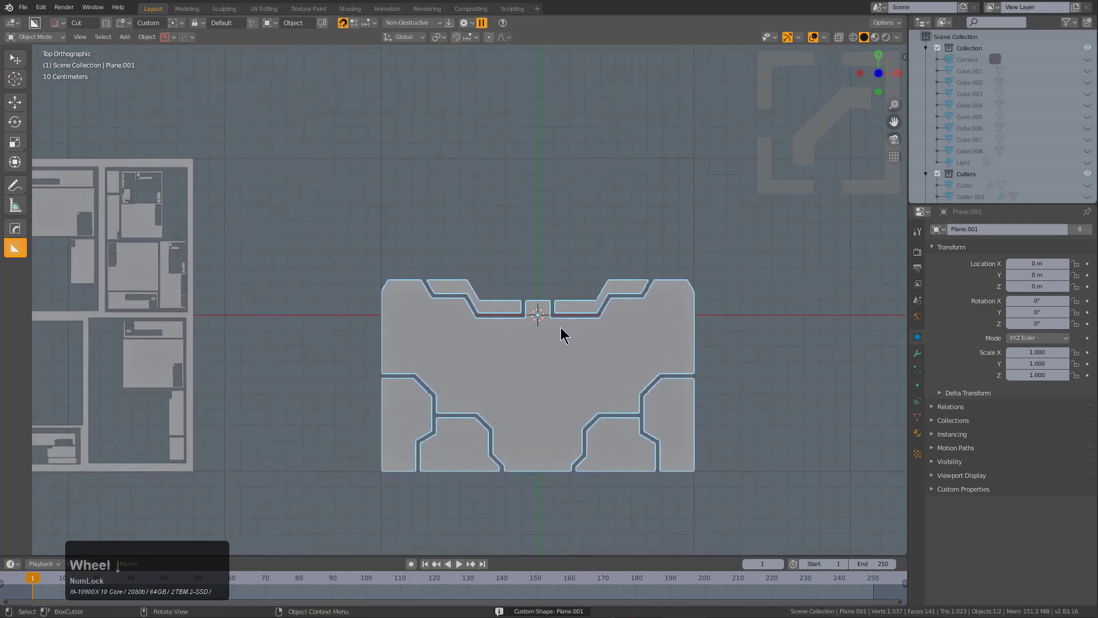
{"action": "scroll", "coordinate": [560, 327], "scroll_direction": "up", "scroll_amount": 1}
{"action": "scroll", "coordinate": [550, 335], "scroll_direction": "down", "scroll_amount": 1}
{"action": "key", "text": "q"}
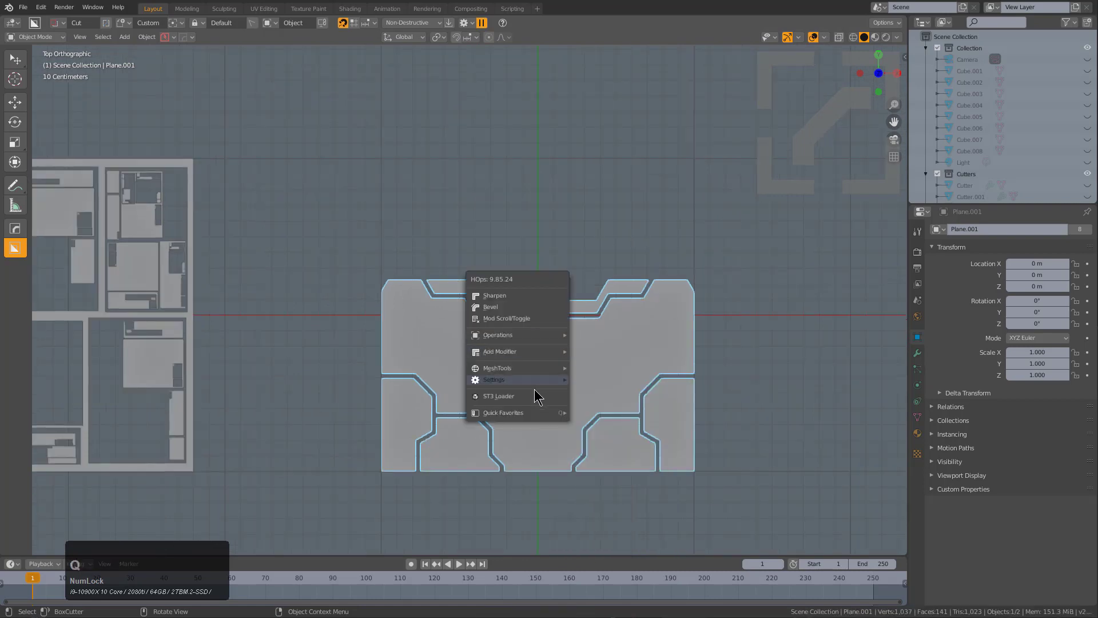
{"action": "mouse_move", "coordinate": [546, 381]}
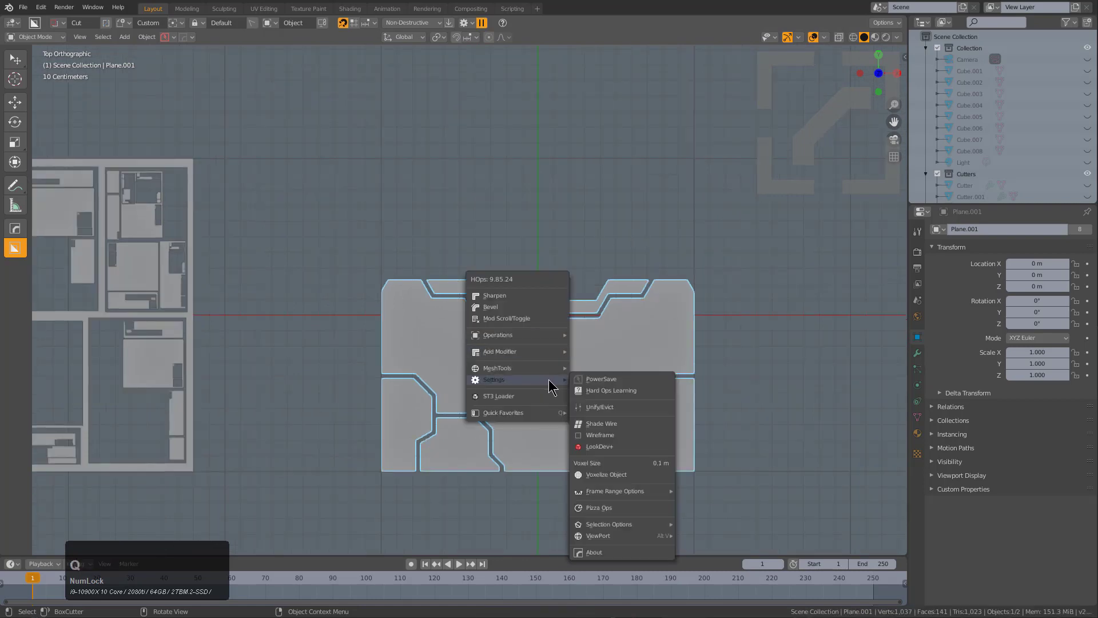
{"action": "left_click", "coordinate": [602, 425]}
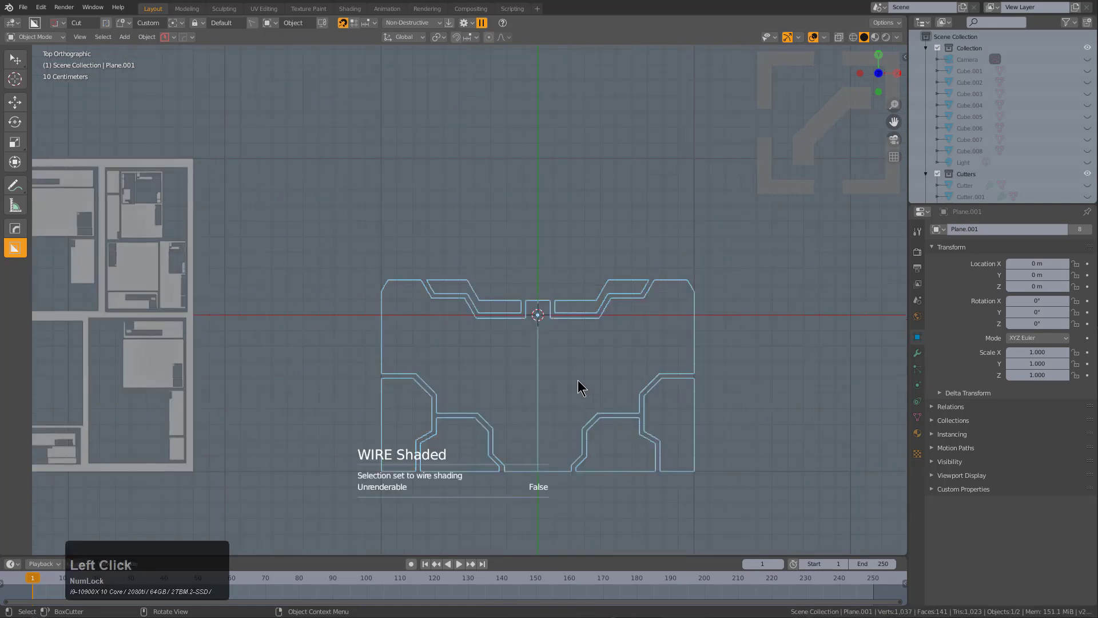
Move the wire-shaded plane into the Cutters collection and hide it.
{"action": "key", "text": "m"}
{"action": "left_click", "coordinate": [554, 409]}
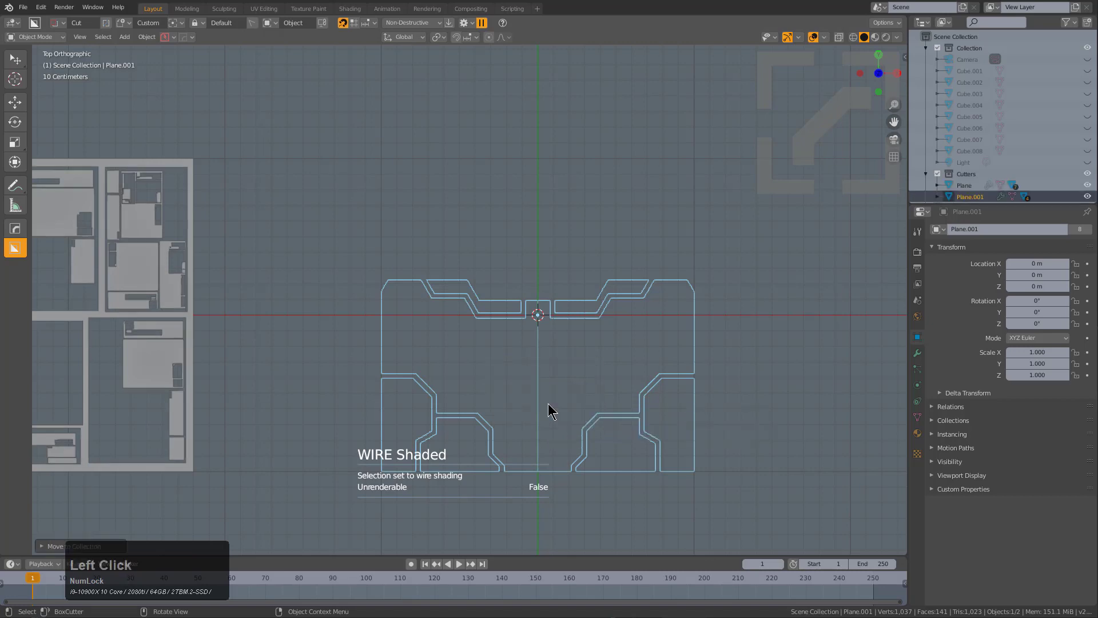
{"action": "key", "text": "h"}
Add a new cube at the origin and scale it by 2 along the X axis.
{"action": "key", "text": "shift+a"}
{"action": "mouse_move", "coordinate": [562, 358]}
{"action": "left_click", "coordinate": [600, 383]}
{"action": "scroll", "coordinate": [540, 360], "scroll_direction": "down", "scroll_amount": 2}
{"action": "key", "text": "s"}
{"action": "key", "text": "x"}
{"action": "key", "text": "KP_2"}
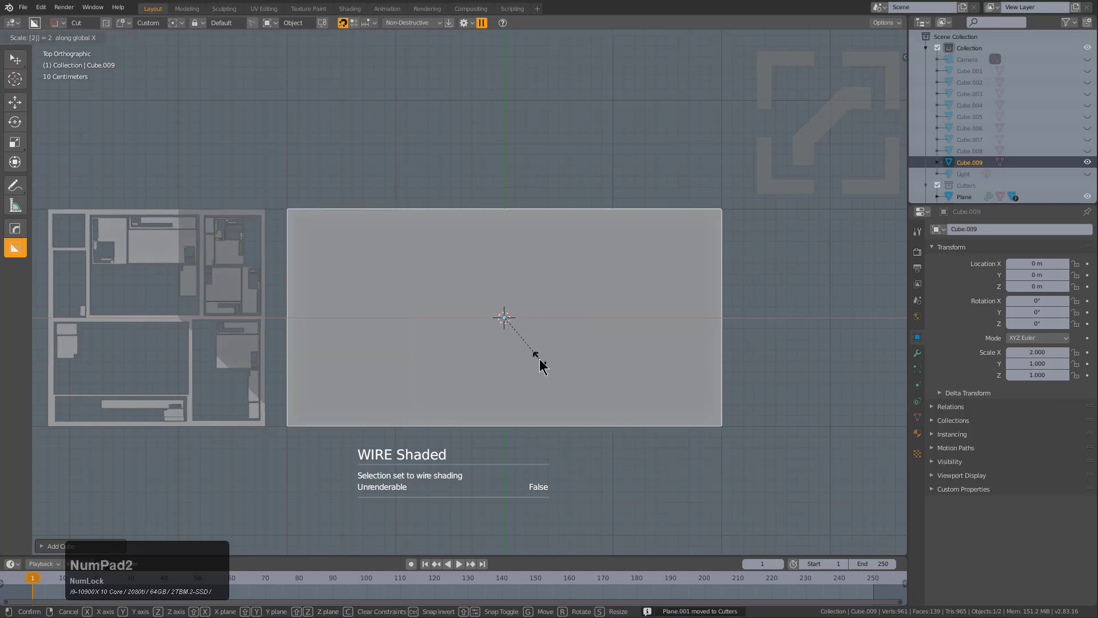
{"action": "key", "text": "KP_Enter"}
From a tilted front view, draw the custom panel shape across the cube's upper face, overlapping its back edge.
{"action": "key", "text": "KP_1"}
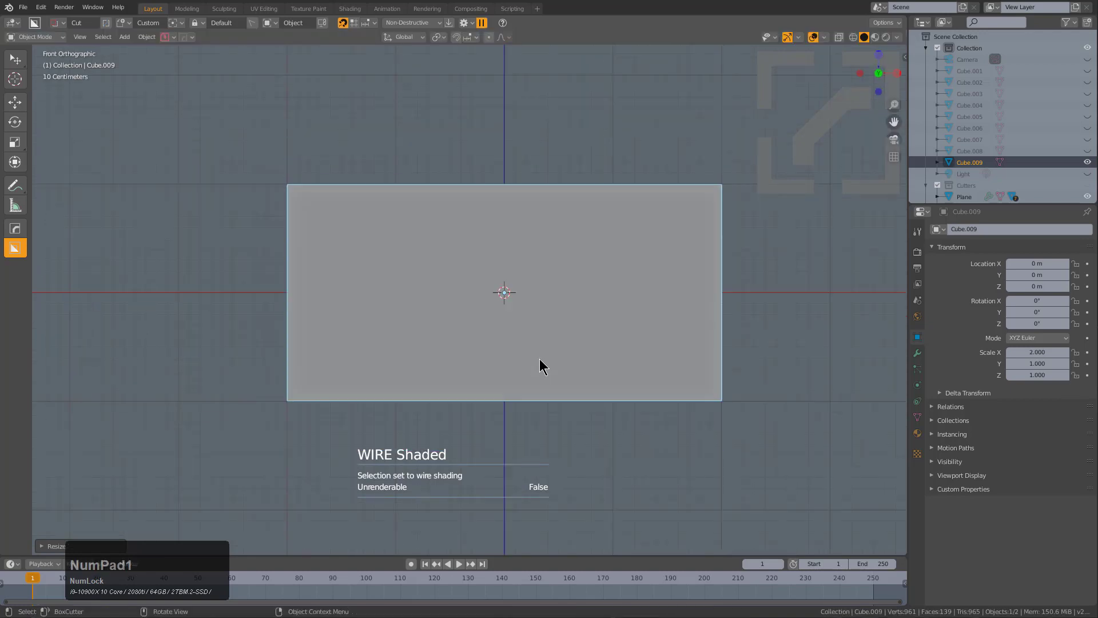
{"action": "key", "text": "KP_8"}
{"action": "key", "text": "KP_8"}
{"action": "key", "text": "KP_8"}
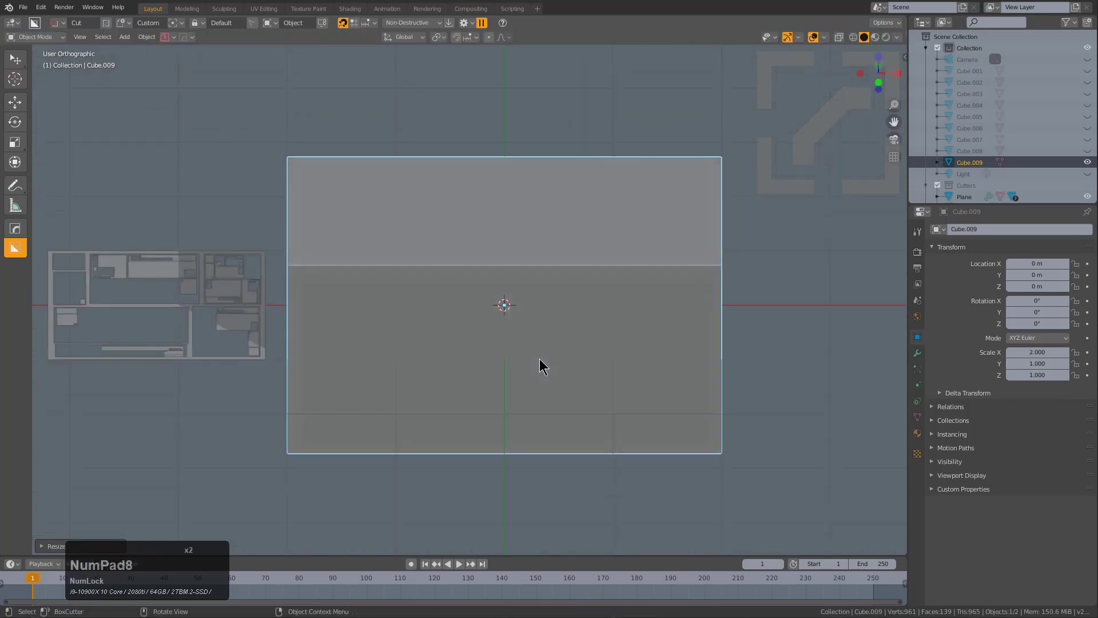
{"action": "left_click", "coordinate": [475, 188]}
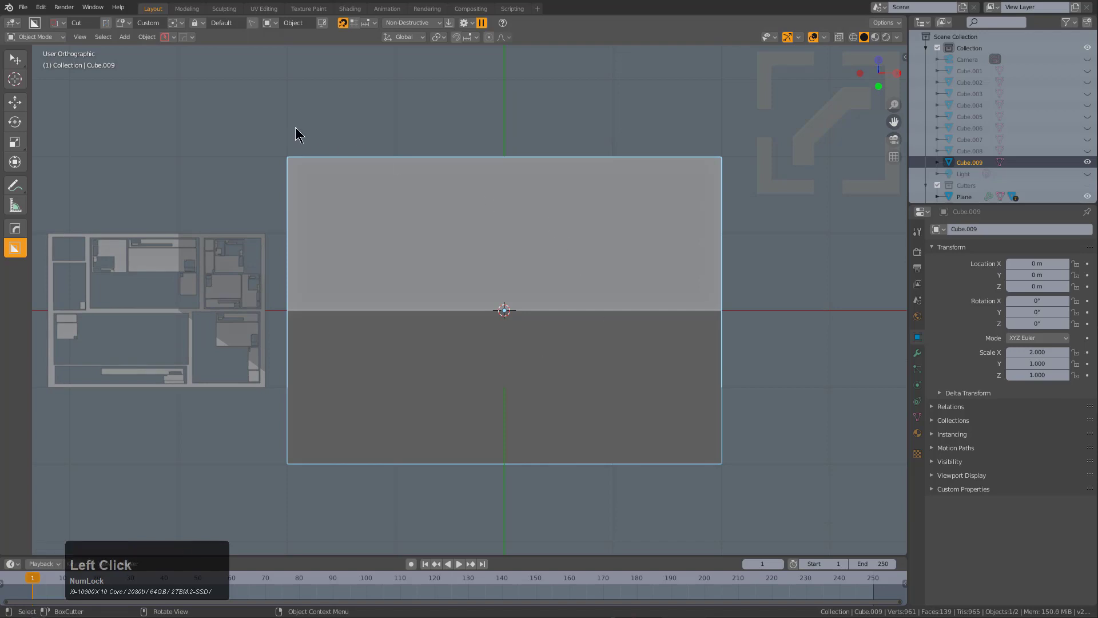
{"action": "mouse_move", "coordinate": [297, 126]}
{"action": "left_mouse_down"}
{"action": "mouse_move", "coordinate": [482, 233]}
{"action": "mouse_move", "coordinate": [715, 232]}
{"action": "mouse_move", "coordinate": [706, 233]}
{"action": "mouse_move", "coordinate": [719, 260]}
{"action": "mouse_move", "coordinate": [717, 250]}
{"action": "left_mouse_up"}
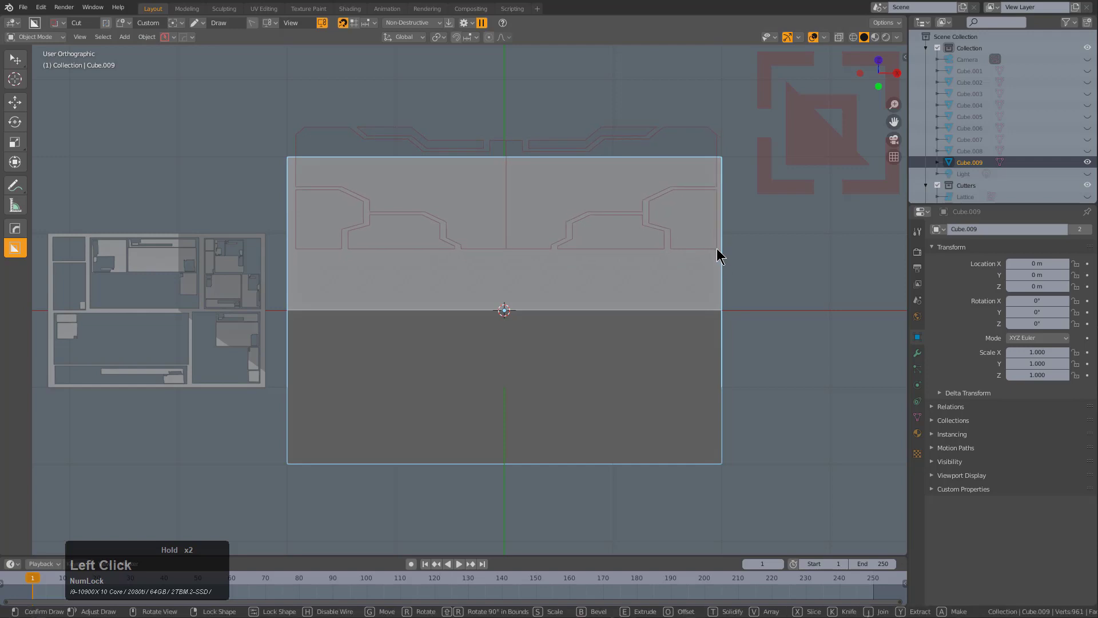
Lock the custom shape, rotate it in 90° steps within its bounds until it is flipped, and execute the cut.
{"action": "right_click", "coordinate": [719, 255]}
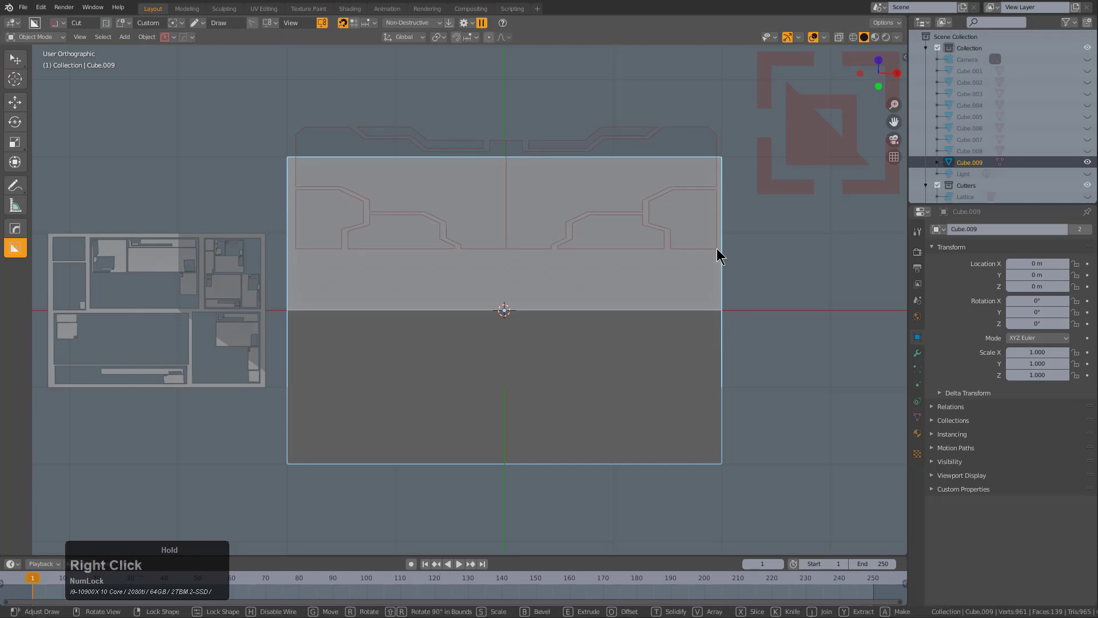
{"action": "right_click", "coordinate": [750, 375]}
{"action": "key", "text": "shift+r"}
{"action": "key", "text": "shift+r"}
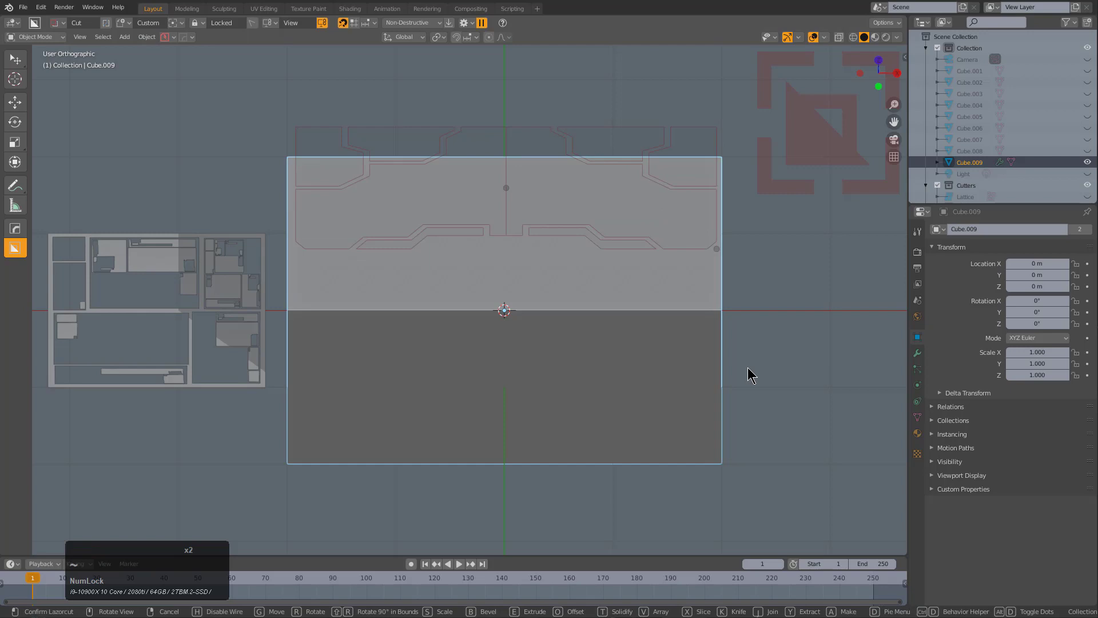
{"action": "key", "text": "shift+r"}
{"action": "key", "text": "shift+r"}
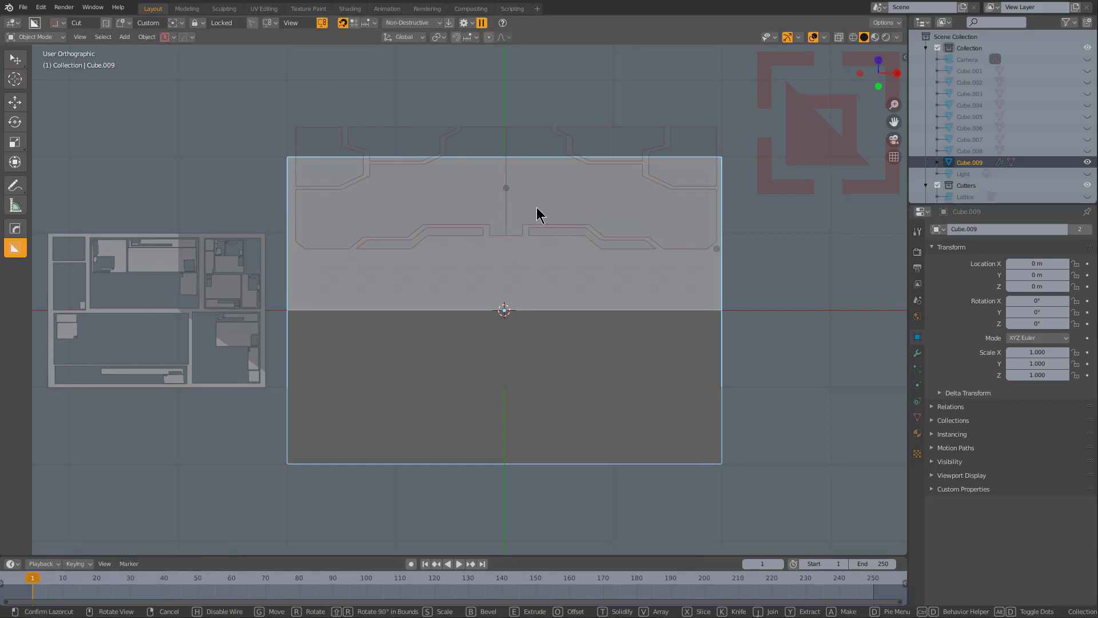
{"action": "left_click", "coordinate": [614, 147]}
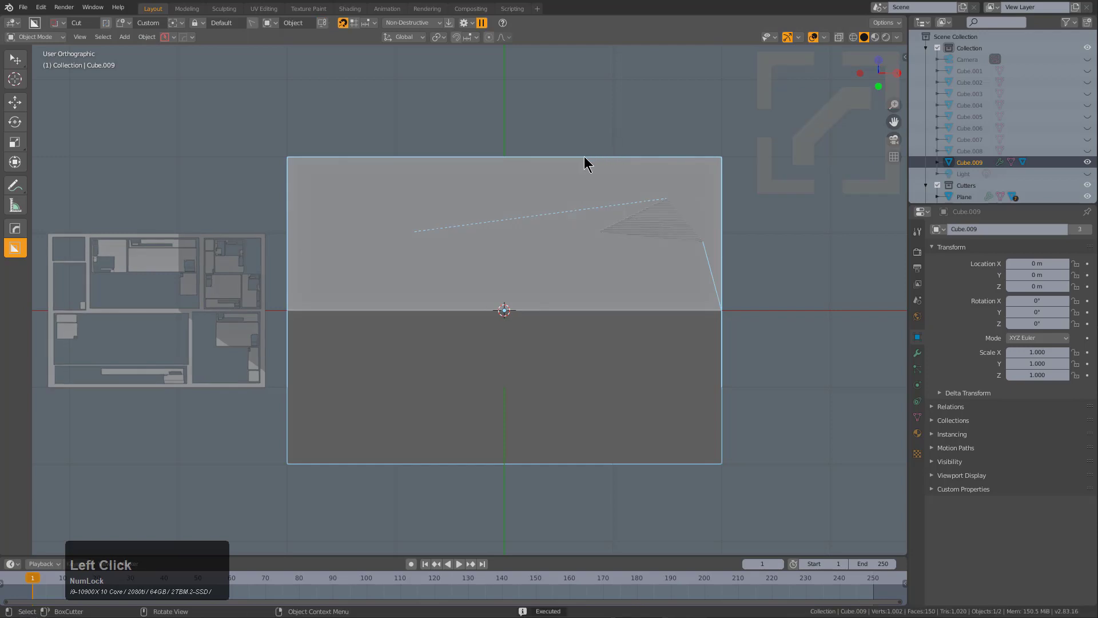
Run HardOps Mod Scroll/Toggle on the cube and delete its custom cutter object.
{"action": "middle_click_drag", "start_coordinate": [443, 247], "coordinate": [546, 246]}
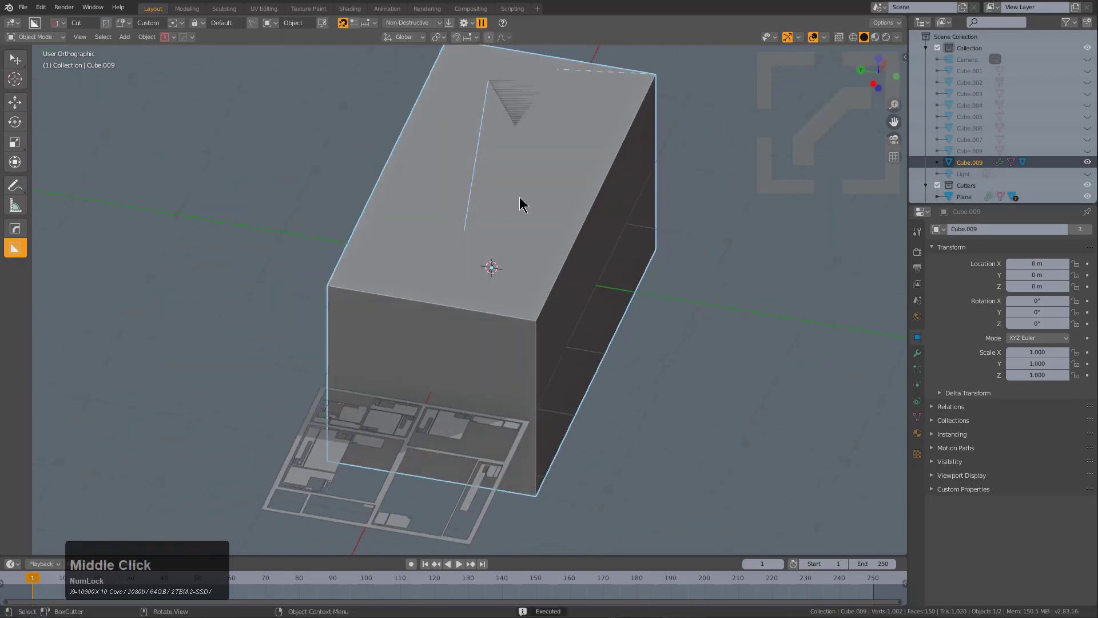
{"action": "key", "text": "q"}
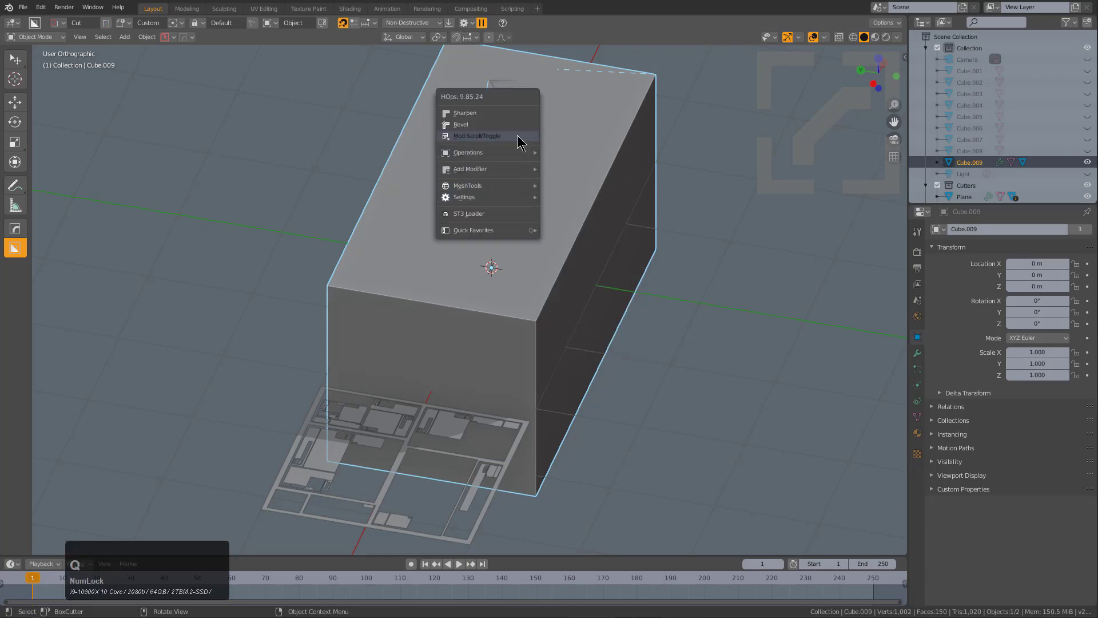
{"action": "left_click", "coordinate": [517, 135]}
{"action": "middle_click_drag", "start_coordinate": [517, 140], "coordinate": [542, 155]}
{"action": "middle_click_drag", "start_coordinate": [463, 159], "coordinate": [448, 112]}
{"action": "left_click", "coordinate": [468, 169]}
{"action": "middle_click_drag", "start_coordinate": [443, 168], "coordinate": [343, 127]}
{"action": "middle_click_drag", "start_coordinate": [435, 185], "coordinate": [309, 155]}
{"action": "key", "text": "x"}
{"action": "left_click", "coordinate": [502, 233]}
{"action": "middle_click_drag", "start_coordinate": [625, 269], "coordinate": [520, 266]}
Reveal the hidden objects and isolate the mirrored wireframe plane used as the custom shape.
{"action": "key", "text": "h"}
{"action": "key", "text": "alt+h"}
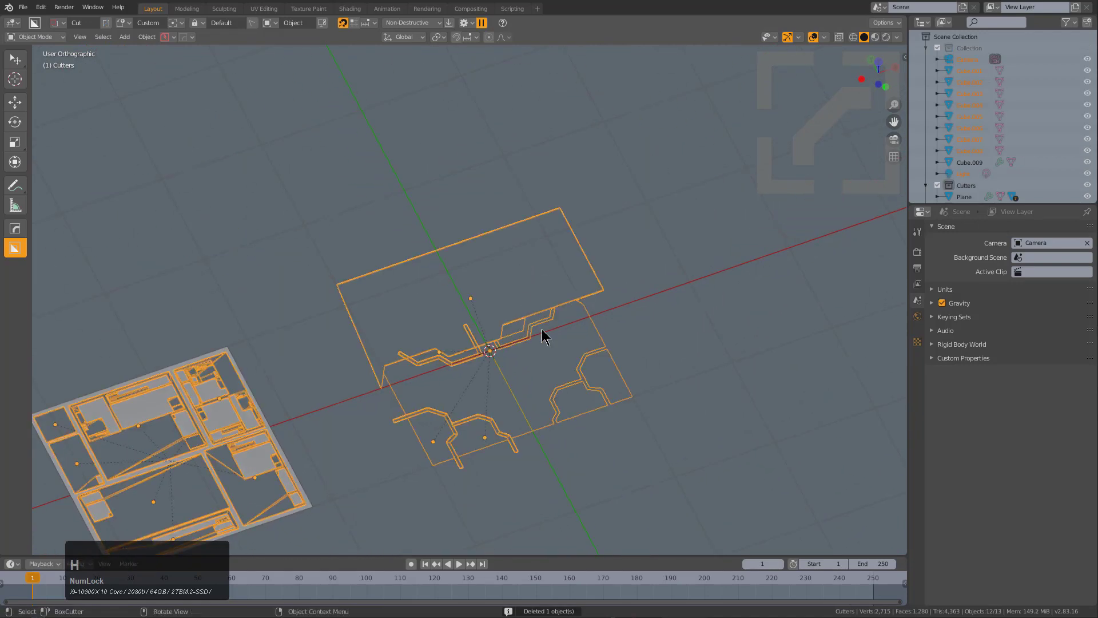
{"action": "left_click", "coordinate": [611, 346]}
{"action": "key", "text": "shift+h"}
Set the wireframe plane's Z dimension to 0 m and undo the change.
{"action": "middle_click_drag", "start_coordinate": [601, 348], "coordinate": [558, 326]}
{"action": "scroll", "coordinate": [558, 326], "scroll_direction": "up", "scroll_amount": 2}
{"action": "key", "text": "n"}
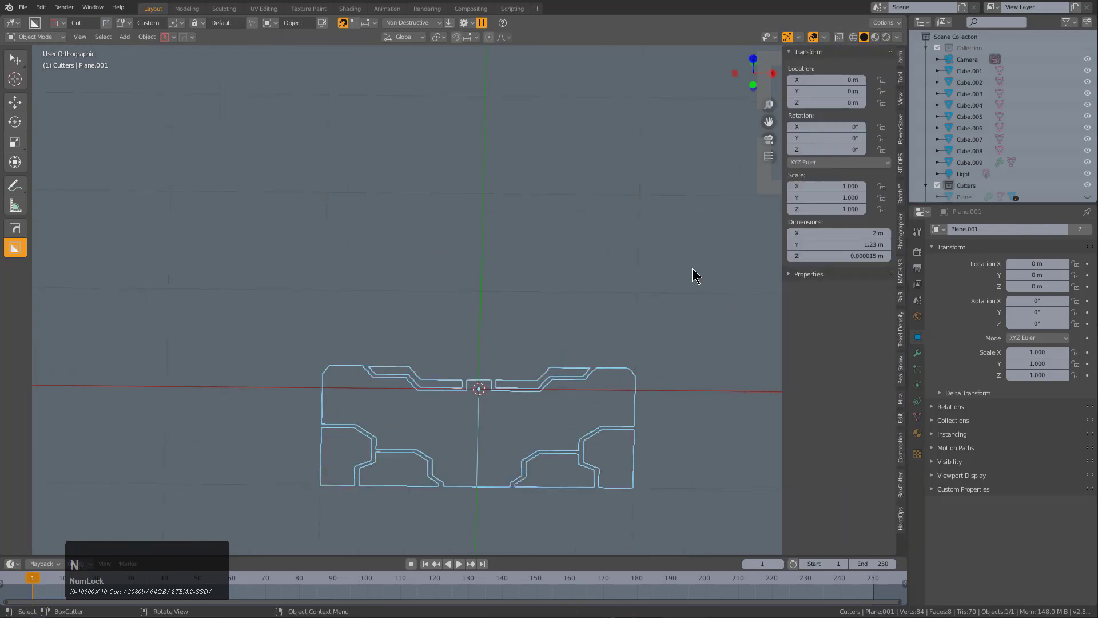
{"action": "left_click", "coordinate": [855, 255]}
{"action": "type", "text": "0"}
{"action": "key", "text": "Return"}
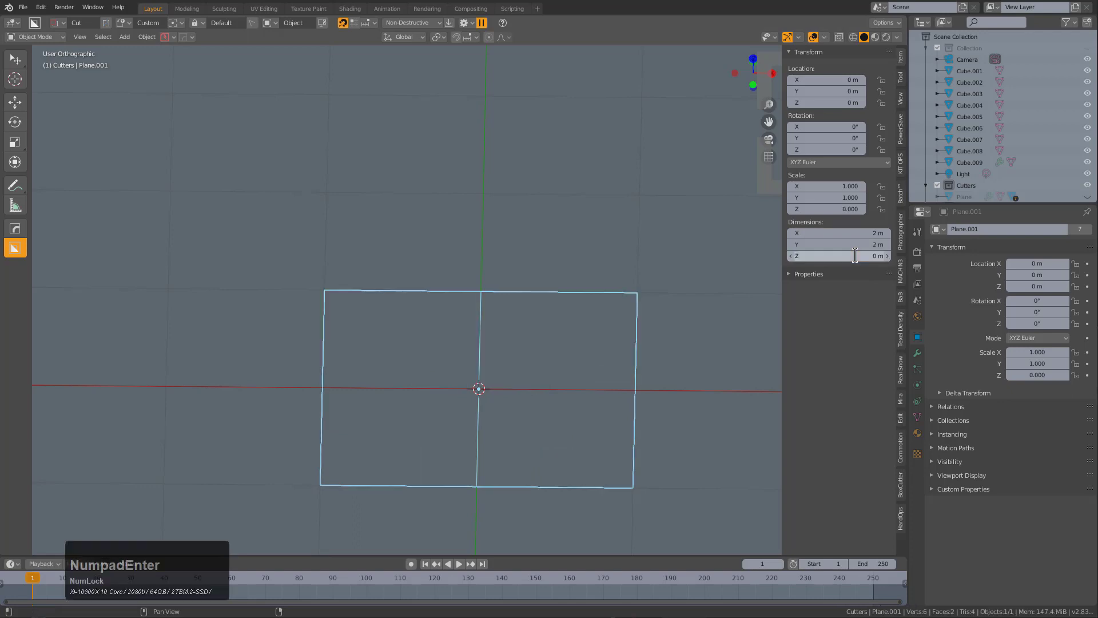
{"action": "key", "text": "ctrl+z"}
Apply Visual Geometry to Mesh on the mirrored wireframe plane.
{"action": "middle_click_drag", "start_coordinate": [500, 345], "coordinate": [497, 305]}
{"action": "scroll", "coordinate": [497, 305], "scroll_direction": "up", "scroll_amount": 2}
{"action": "key", "text": "ctrl+a"}
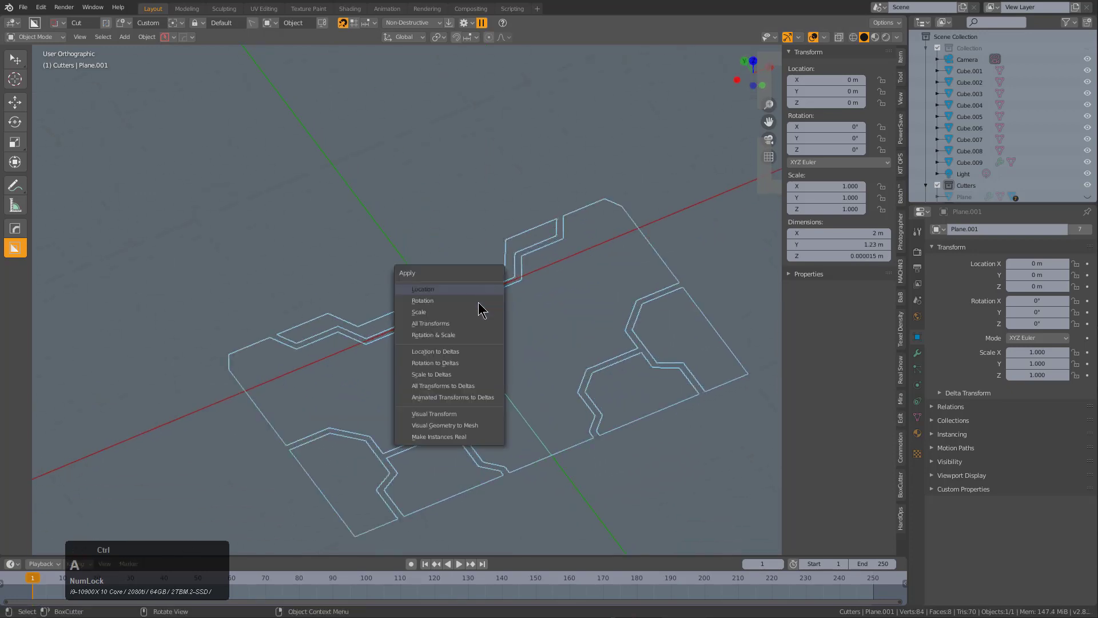
{"action": "left_click", "coordinate": [468, 426]}
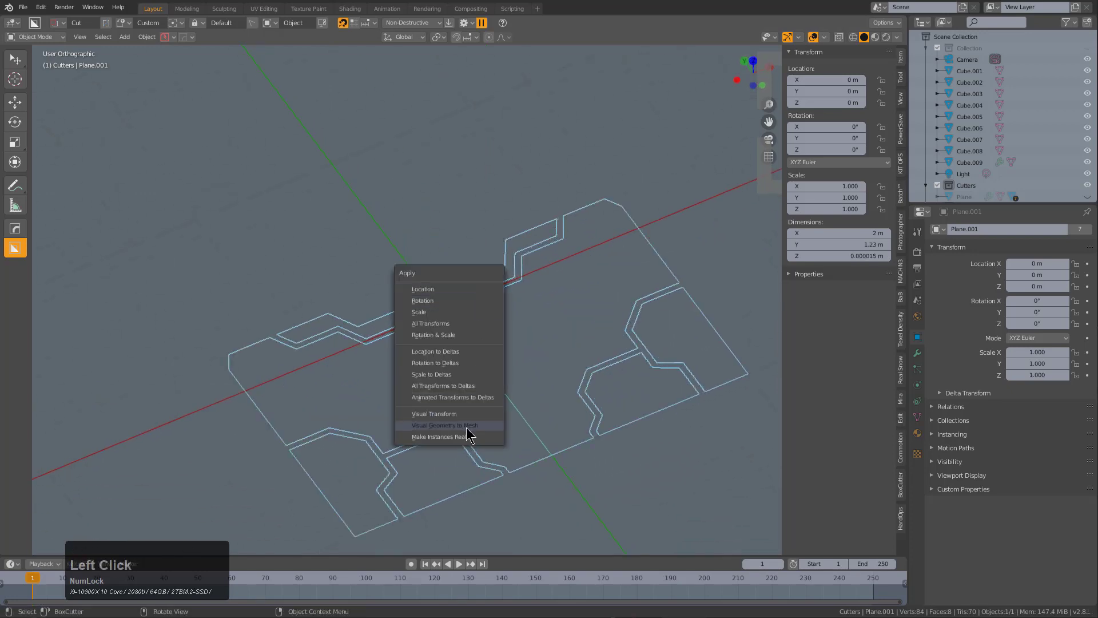
Flatten the wireframe plane by setting its Z dimension to 0 m and apply its scale.
{"action": "left_click", "coordinate": [828, 256]}
{"action": "type", "text": "0"}
{"action": "key", "text": "KP_Enter"}
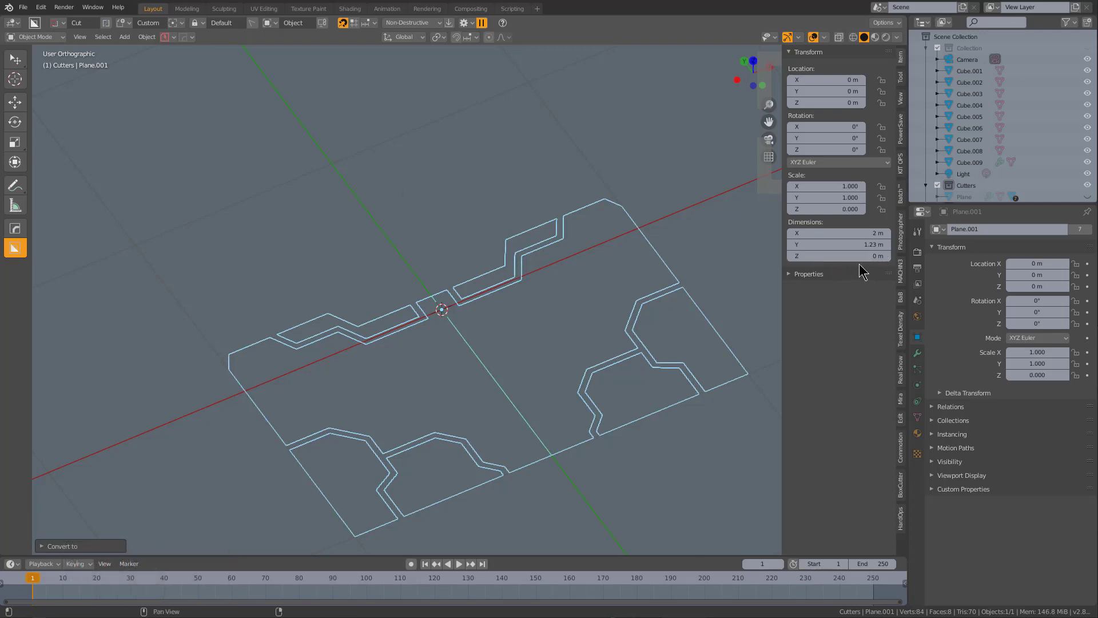
{"action": "key", "text": "ctrl+a"}
{"action": "left_click", "coordinate": [480, 192]}
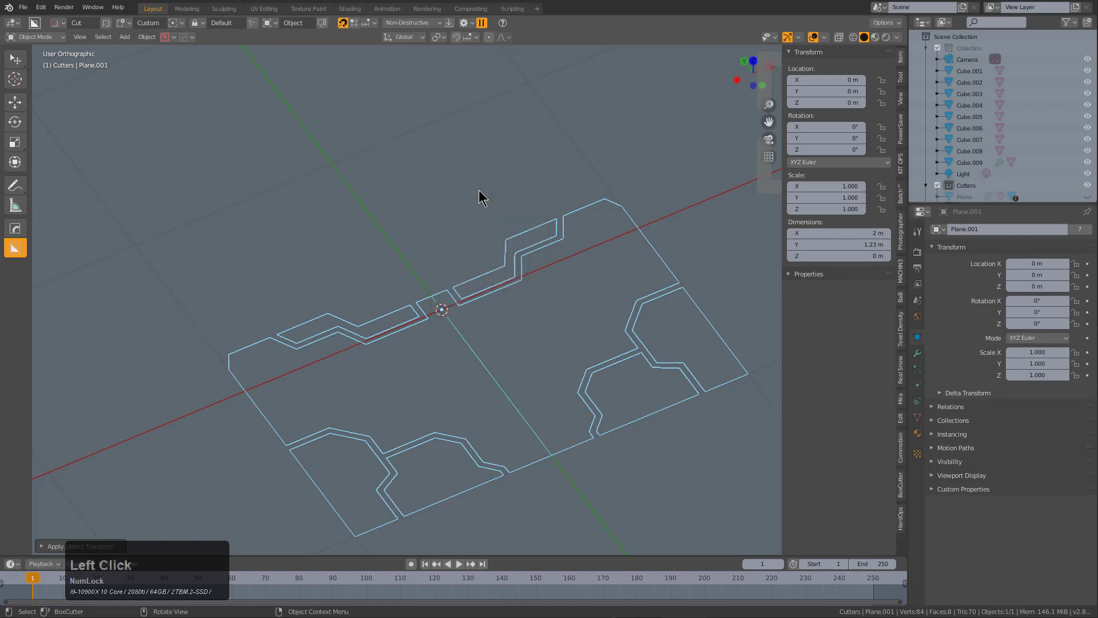
Select the cube and isolate it by hiding all other objects.
{"action": "middle_click_drag", "start_coordinate": [543, 265], "coordinate": [503, 288]}
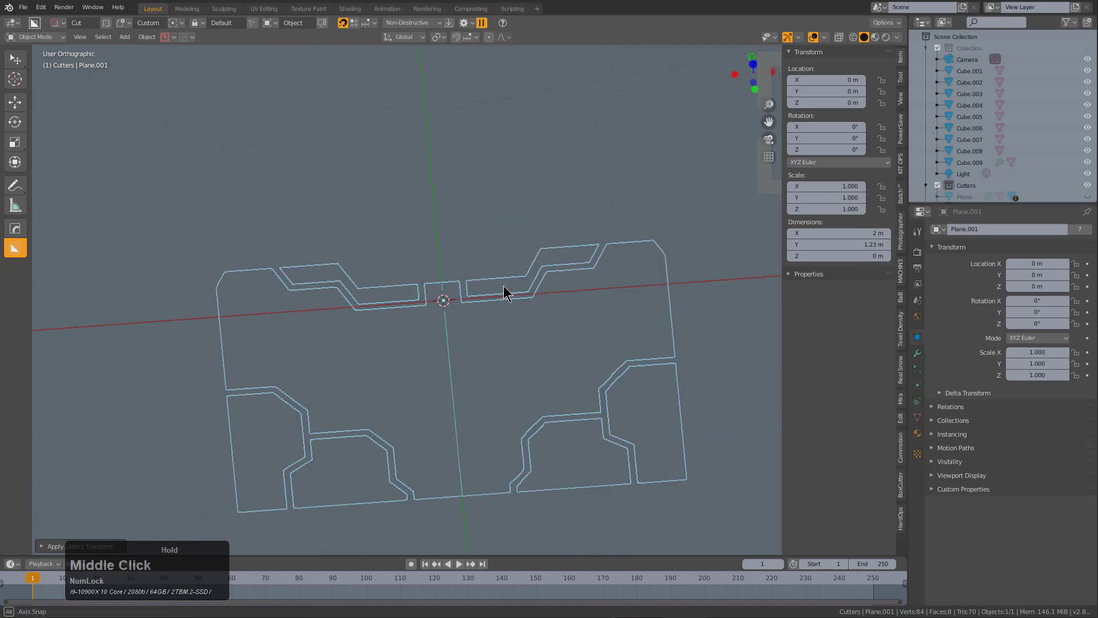
{"action": "scroll", "coordinate": [263, 187], "scroll_direction": "down", "scroll_amount": 5}
{"action": "middle_click_drag", "start_coordinate": [331, 202], "coordinate": [387, 214]}
{"action": "left_click", "coordinate": [418, 249]}
{"action": "middle_click_drag", "start_coordinate": [418, 250], "coordinate": [464, 238]}
{"action": "key", "text": "shift+h"}
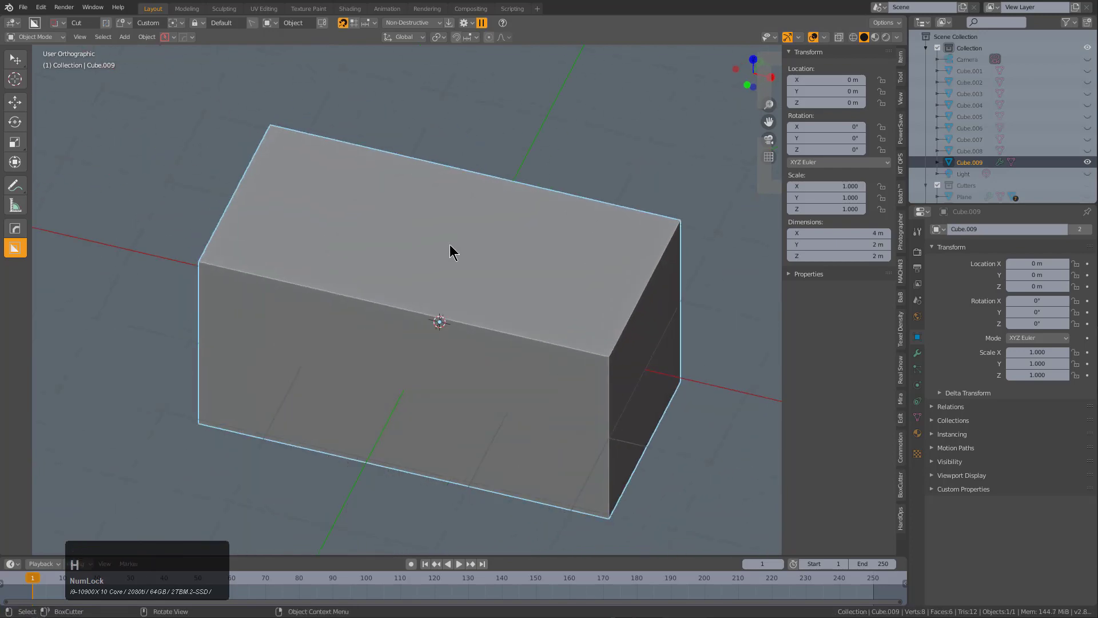
From a tilted front view, draw the custom shape across the cube's rear upper edge, lock it and execute the cut.
{"action": "key", "text": "KP_1"}
{"action": "key", "text": "KP_8"}
{"action": "key", "text": "KP_8"}
{"action": "key", "text": "KP_8"}
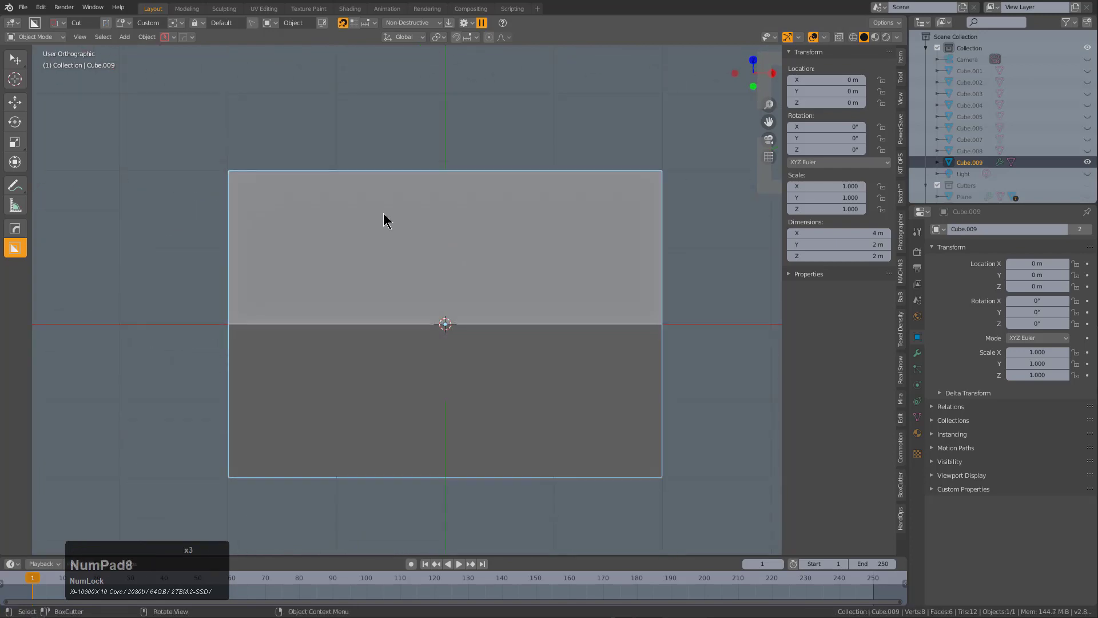
{"action": "left_click", "coordinate": [286, 148]}
{"action": "mouse_move", "coordinate": [253, 136]}
{"action": "left_mouse_down"}
{"action": "mouse_move", "coordinate": [273, 166]}
{"action": "mouse_move", "coordinate": [602, 239]}
{"action": "mouse_move", "coordinate": [645, 238]}
{"action": "mouse_move", "coordinate": [651, 249]}
{"action": "left_mouse_up"}
{"action": "right_click", "coordinate": [651, 249]}
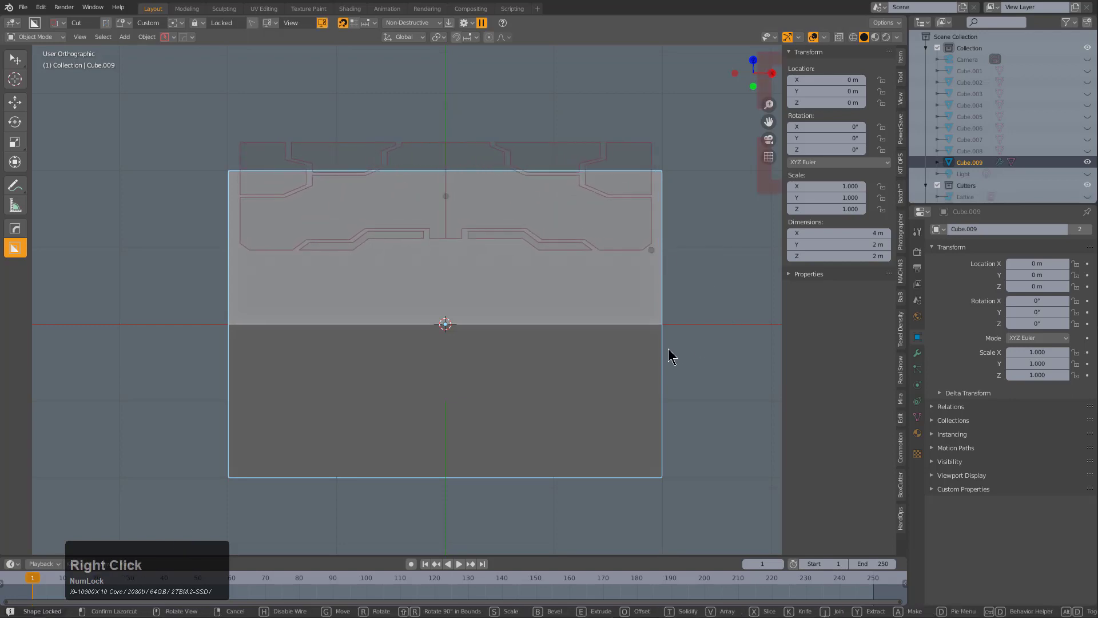
{"action": "right_click", "coordinate": [476, 316]}
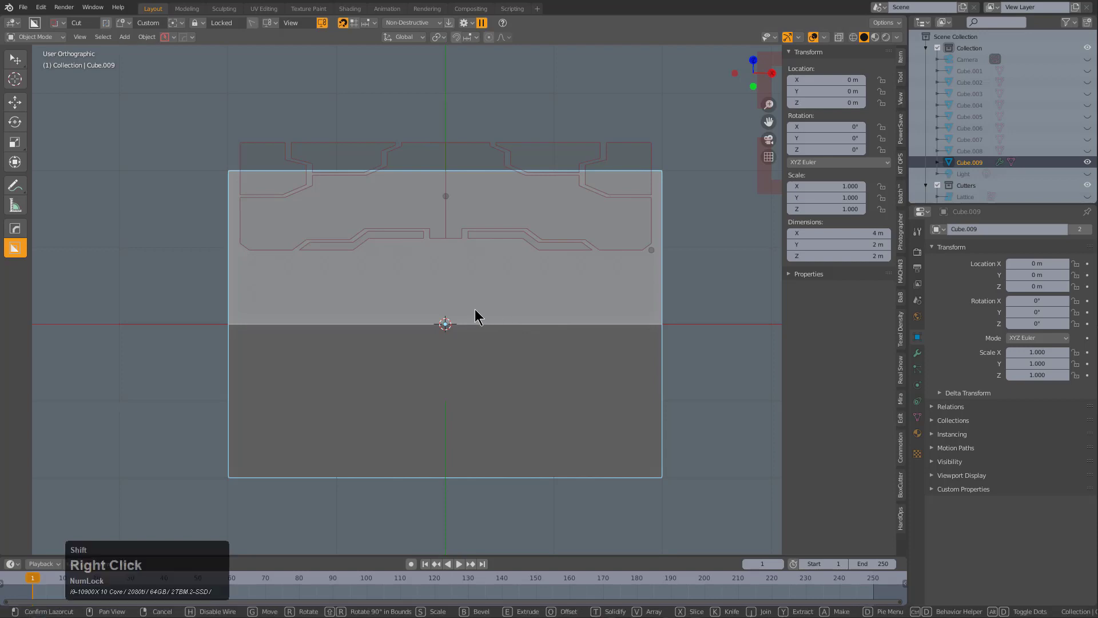
{"action": "left_click", "coordinate": [516, 184]}
Mirror the cut cube across its Y axis with the HardOps mirror gizmo.
{"action": "middle_click_drag", "start_coordinate": [397, 248], "coordinate": [543, 252]}
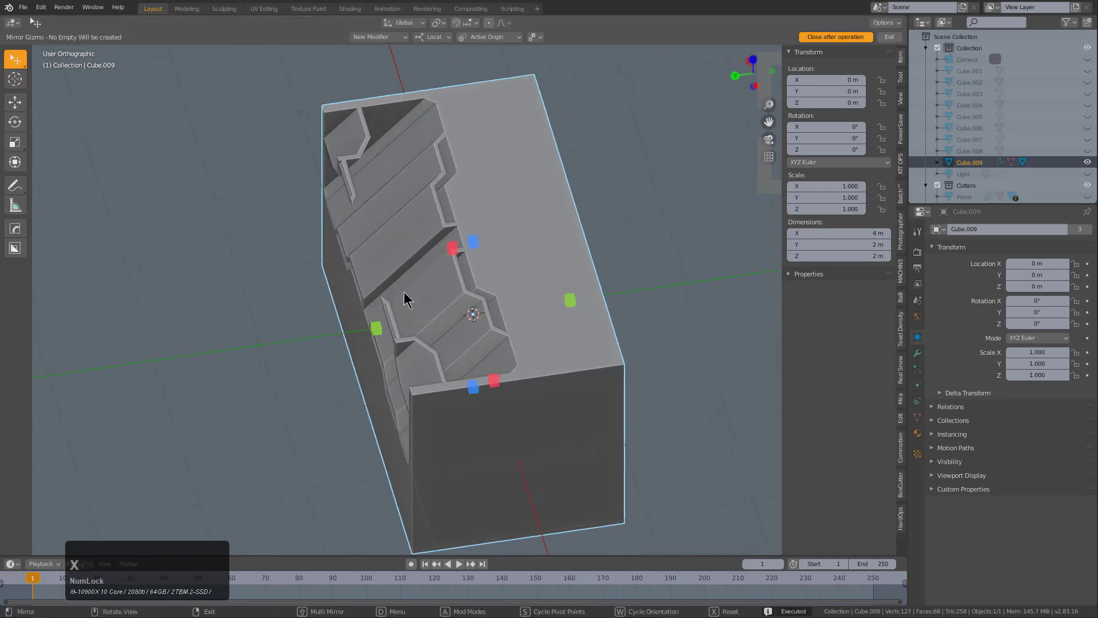
{"action": "left_click", "coordinate": [386, 322]}
{"action": "middle_click_drag", "start_coordinate": [386, 322], "coordinate": [350, 324]}
{"action": "key", "text": "KP_7"}
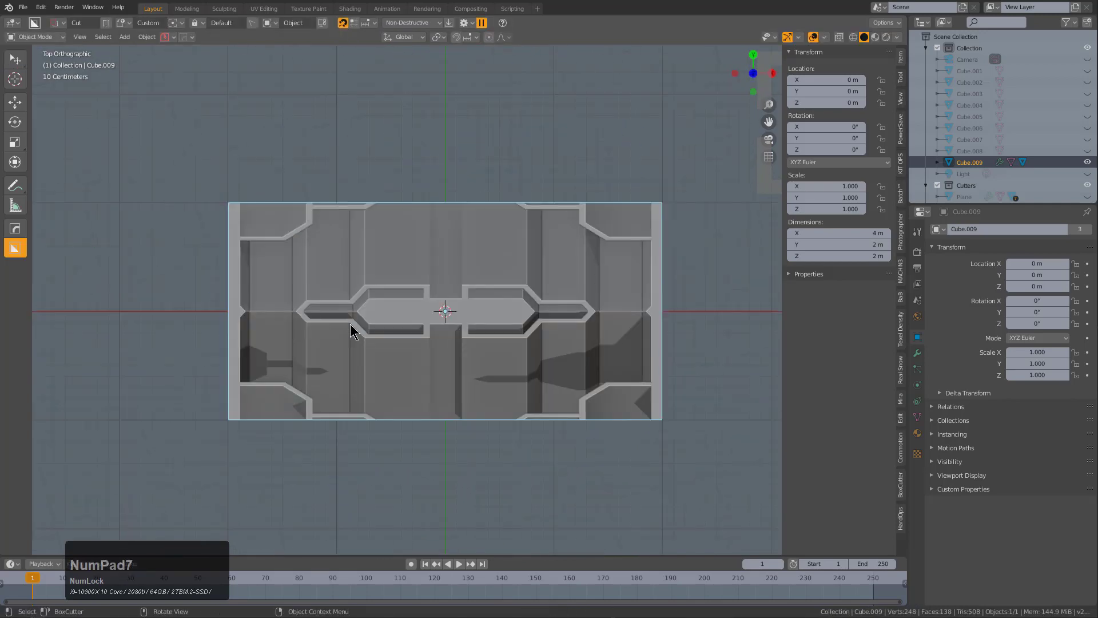
From an oblique front view, draw the custom shape over one end of the cube, rotate it 90° within bounds twice and execute the cut.
{"action": "key", "text": "KP_1"}
{"action": "key", "text": "KP_6"}
{"action": "scroll", "coordinate": [255, 266], "scroll_direction": "up", "scroll_amount": 2}
{"action": "mouse_move", "coordinate": [356, 246]}
{"action": "left_mouse_down"}
{"action": "mouse_move", "coordinate": [448, 425]}
{"action": "mouse_move", "coordinate": [463, 482]}
{"action": "mouse_move", "coordinate": [481, 483]}
{"action": "left_mouse_up"}
{"action": "key", "text": "shift+r"}
{"action": "key", "text": "shift+r"}
{"action": "left_click", "coordinate": [433, 272]}
Bring up the last cut's cutter wireframe with HardOps and move it along the Y axis.
{"action": "middle_click_drag", "start_coordinate": [431, 273], "coordinate": [503, 323]}
{"action": "scroll", "coordinate": [534, 320], "scroll_direction": "down", "scroll_amount": 2}
{"action": "key", "text": "q"}
{"action": "left_click", "coordinate": [529, 324]}
{"action": "scroll", "coordinate": [529, 324], "scroll_direction": "up", "scroll_amount": 1}
{"action": "scroll", "coordinate": [508, 322], "scroll_direction": "up", "scroll_amount": 3}
{"action": "scroll", "coordinate": [507, 322], "scroll_direction": "up", "scroll_amount": 3}
{"action": "key", "text": "g"}
{"action": "key", "text": "x"}
{"action": "key", "text": "y"}
{"action": "left_click", "coordinate": [404, 306]}
Shift the cutter along the X axis to about -2.08 m and move it freely to adjust the cut at the cube's end.
{"action": "middle_click_drag", "start_coordinate": [403, 306], "coordinate": [501, 321]}
{"action": "key", "text": "g"}
{"action": "key", "text": "x"}
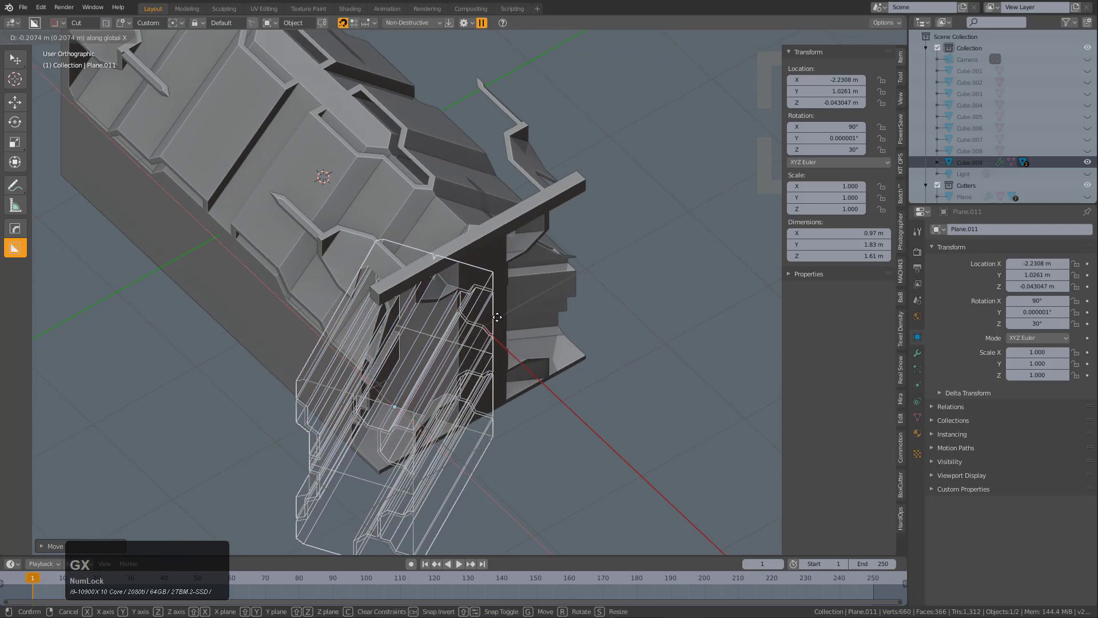
{"action": "left_click", "coordinate": [493, 309]}
{"action": "scroll", "coordinate": [514, 313], "scroll_direction": "up", "scroll_amount": 4}
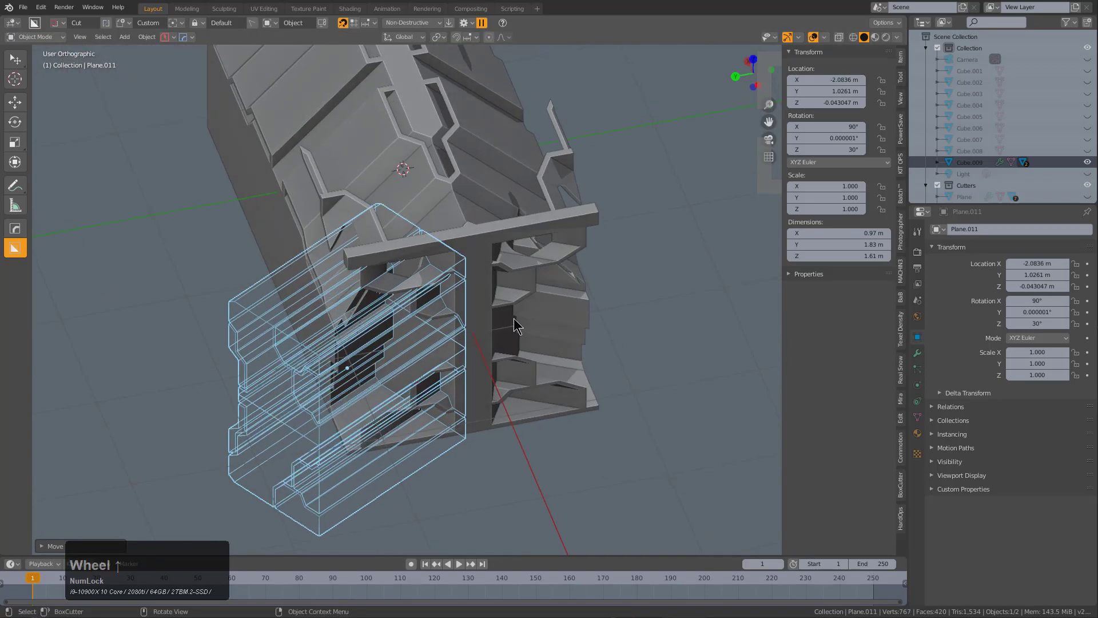
{"action": "key", "text": "g"}
{"action": "left_click", "coordinate": [528, 300]}
Delete the panelled demo cube from the scene.
{"action": "middle_click_drag", "start_coordinate": [528, 300], "coordinate": [441, 326]}
{"action": "scroll", "coordinate": [542, 297], "scroll_direction": "down", "scroll_amount": 2}
{"action": "scroll", "coordinate": [434, 321], "scroll_direction": "down", "scroll_amount": 2}
{"action": "key", "text": "x"}
{"action": "left_click", "coordinate": [426, 316]}
Add a new plane and move it along the X axis to about -3.14 m in top view.
{"action": "key", "text": "KP_7"}
{"action": "key", "text": "shift+a"}
{"action": "mouse_move", "coordinate": [443, 321]}
{"action": "left_click", "coordinate": [483, 337]}
{"action": "middle_click_drag", "start_coordinate": [500, 221], "coordinate": [532, 248], "text": "shift"}
{"action": "scroll", "coordinate": [602, 240], "scroll_direction": "up", "scroll_amount": 2}
{"action": "key", "text": "g"}
{"action": "key", "text": "x"}
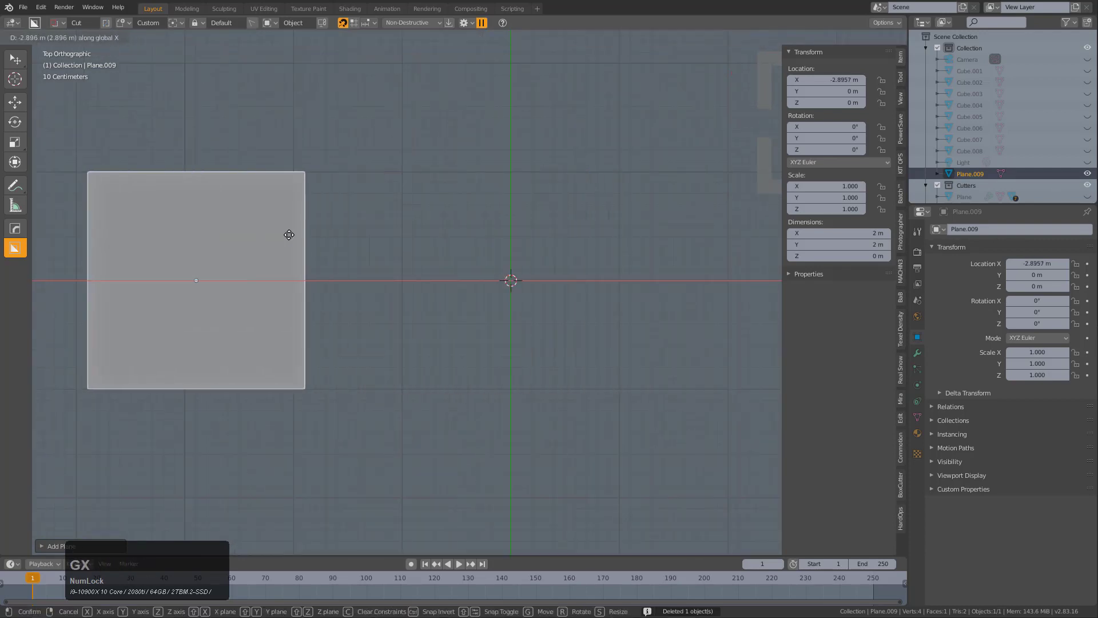
{"action": "left_click", "coordinate": [244, 233]}
Switch the BoxCutter shape to Ngon.
{"action": "middle_click_drag", "start_coordinate": [335, 246], "coordinate": [466, 272], "text": "shift"}
{"action": "scroll", "coordinate": [451, 248], "scroll_direction": "up", "scroll_amount": 1}
{"action": "key", "text": "d"}
{"action": "left_click", "coordinate": [400, 288]}
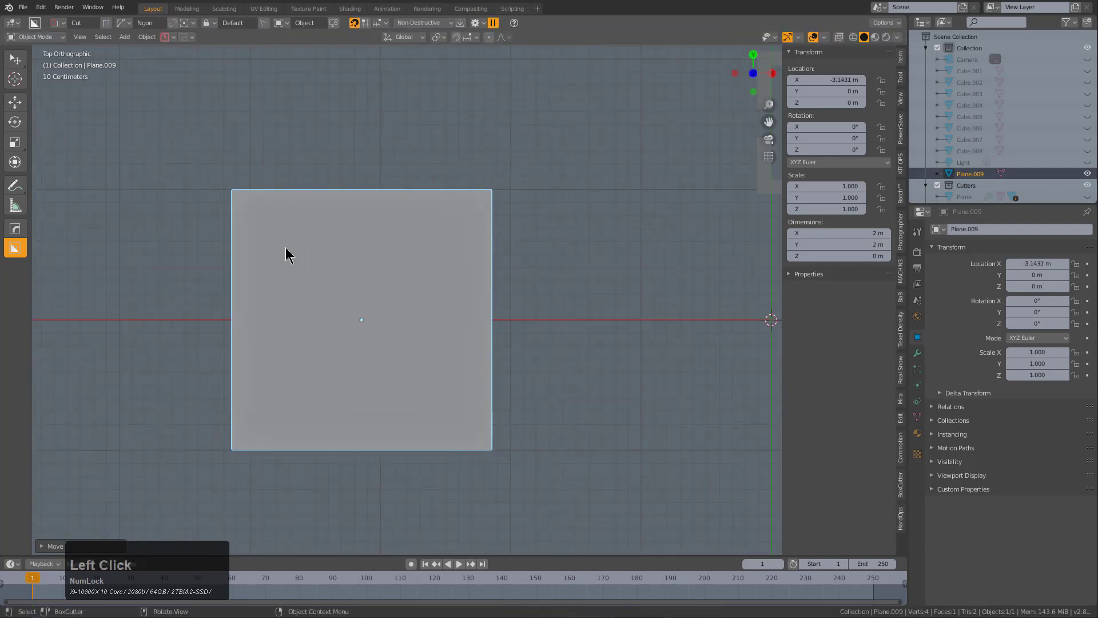
{"action": "left_click_drag", "start_coordinate": [246, 239], "coordinate": [280, 239]}
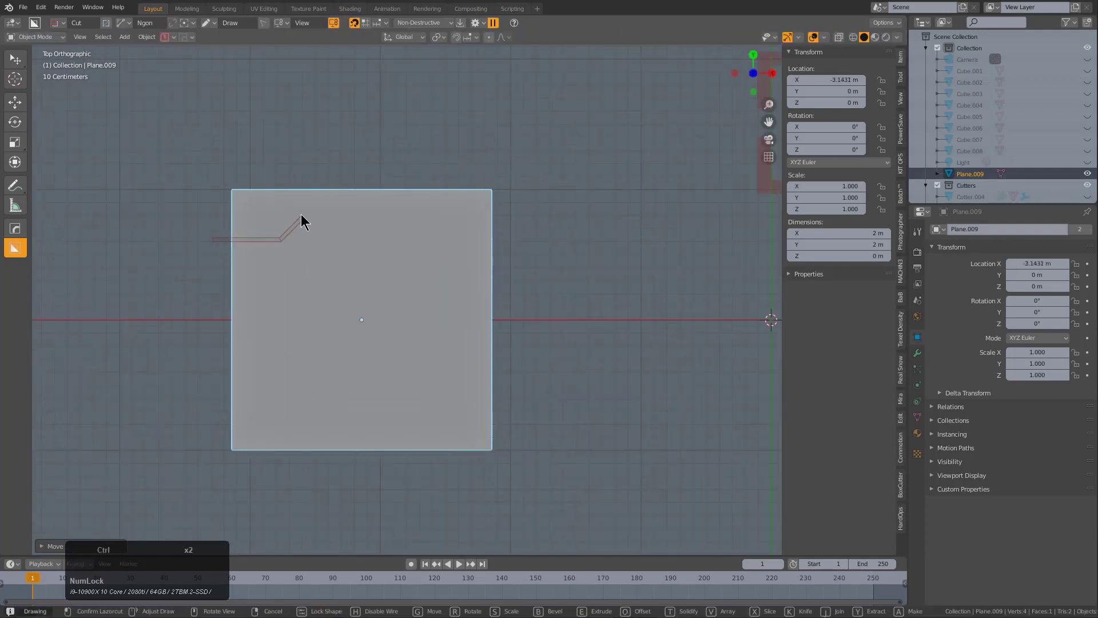
{"action": "left_click", "coordinate": [302, 216], "text": "ctrl"}
{"action": "triple_click", "coordinate": [302, 171]}
{"action": "key", "text": "Escape"}
Cut off the plane's upper-left corner with an open Ngon line running from the left edge, angled up through the upper edge.
{"action": "left_click_drag", "start_coordinate": [201, 250], "coordinate": [284, 249]}
{"action": "left_click", "coordinate": [283, 250], "text": "ctrl"}
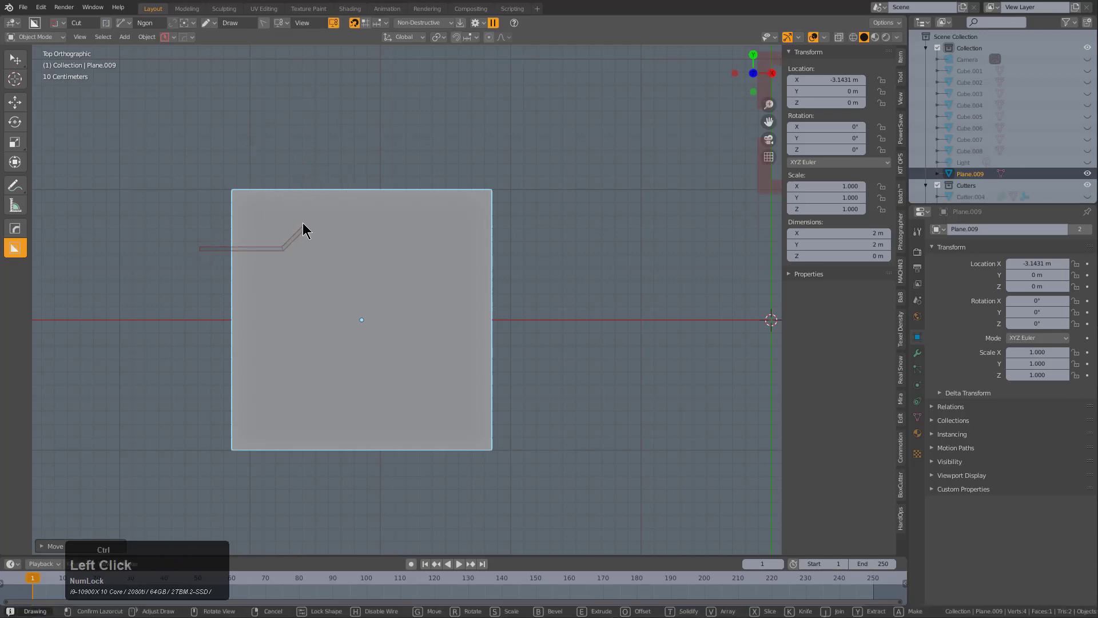
{"action": "left_click", "coordinate": [303, 225], "text": "ctrl"}
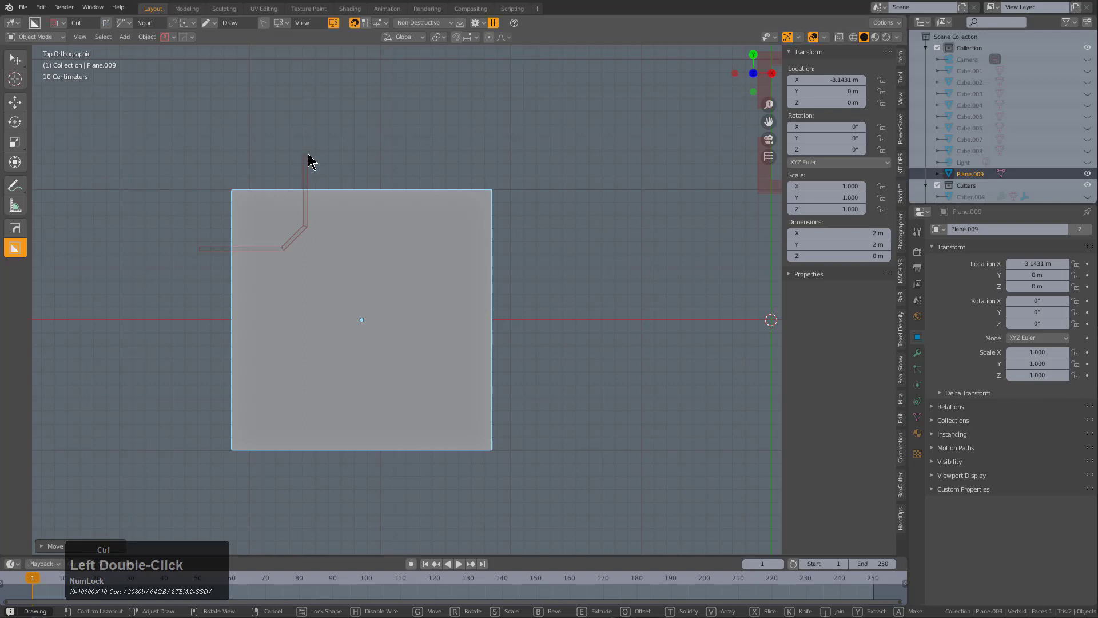
{"action": "left_click", "coordinate": [307, 161]}
Cut an angled open Ngon line from the corner panel's diagonal, stepping down and across to the plane's right edge.
{"action": "left_click", "coordinate": [307, 228]}
{"action": "left_click", "coordinate": [295, 239]}
{"action": "left_click", "coordinate": [318, 261], "text": "ctrl"}
{"action": "left_click", "coordinate": [351, 263], "text": "ctrl"}
{"action": "double_click", "coordinate": [364, 276], "text": "ctrl"}
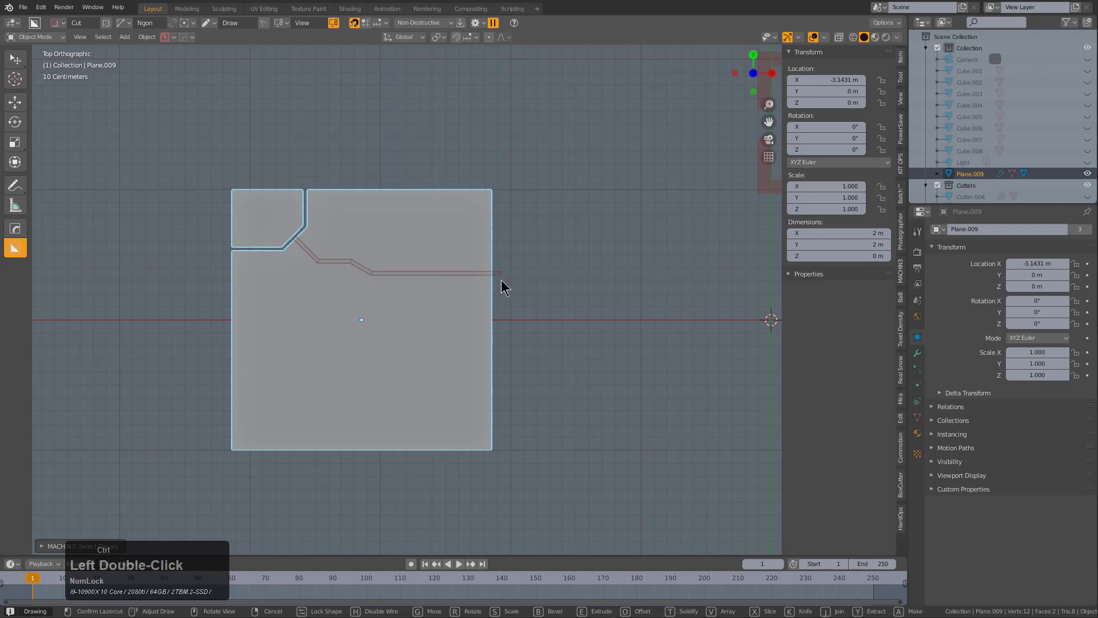
{"action": "left_click", "coordinate": [503, 286]}
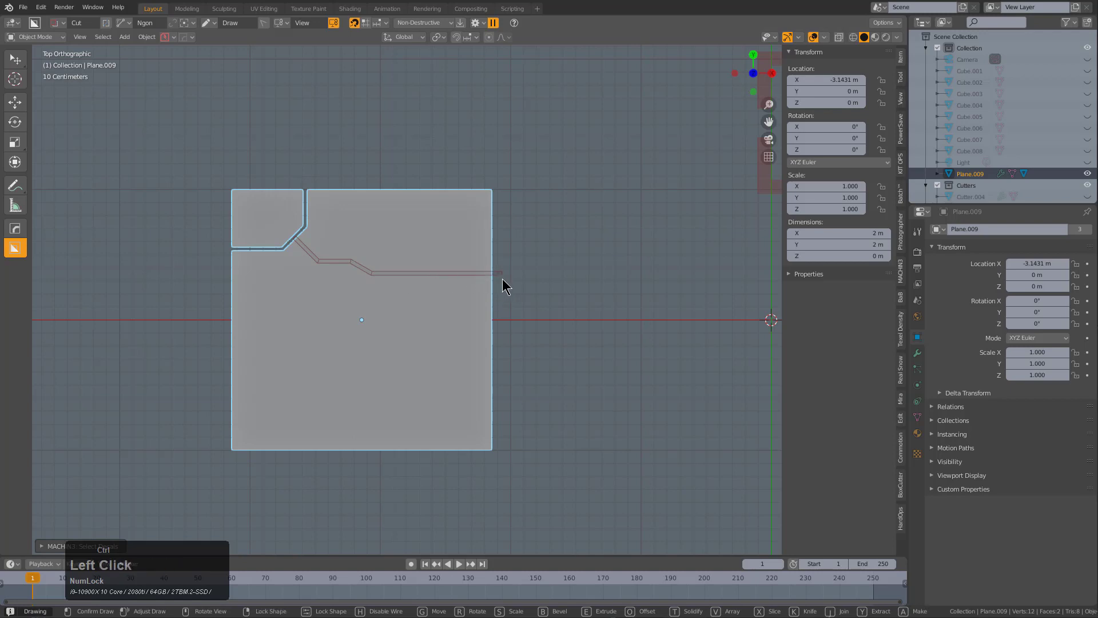
Cut an open Ngon line from the horizontal gap down through the plane's lower edge, with a short jog to the left.
{"action": "left_click", "coordinate": [382, 275], "text": "ctrl"}
{"action": "left_click", "coordinate": [382, 351], "text": "ctrl"}
{"action": "left_click", "coordinate": [369, 362], "text": "ctrl"}
{"action": "left_click", "coordinate": [373, 468]}
Cut a stepped open Ngon line from the lower vertical gap across to the plane's left edge.
{"action": "left_click", "coordinate": [375, 436]}
{"action": "left_click", "coordinate": [370, 406], "text": "ctrl"}
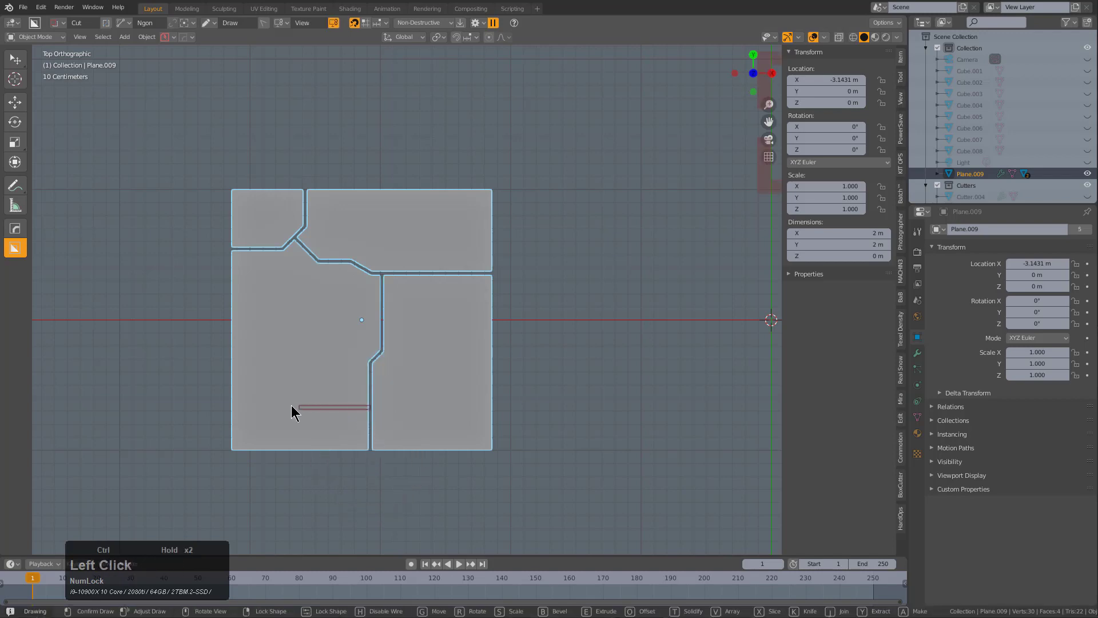
{"action": "left_click", "coordinate": [280, 397], "text": "ctrl"}
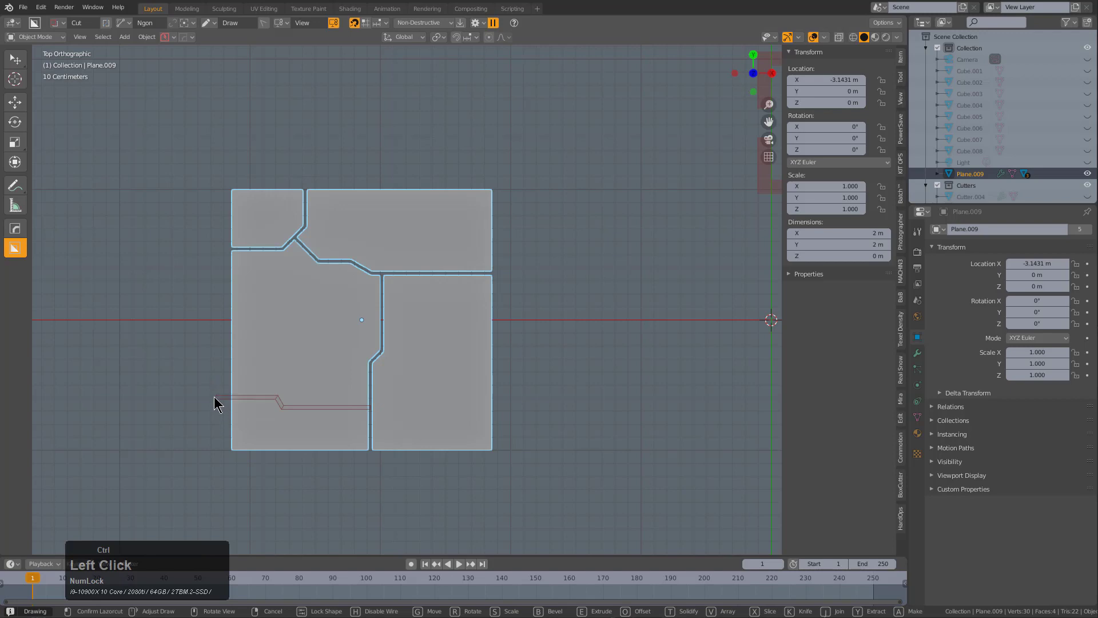
{"action": "double_click", "coordinate": [214, 396]}
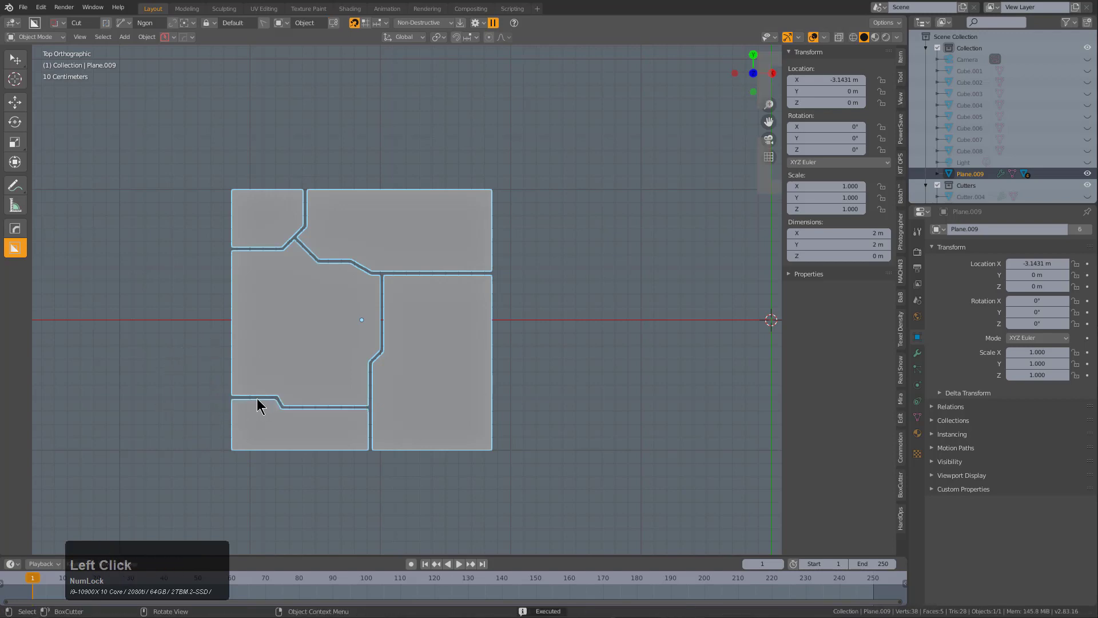
Cut a narrow panel along the left edge with an open Ngon line from the lower gap up to the corner panel's gap.
{"action": "left_click", "coordinate": [256, 397], "text": "ctrl"}
{"action": "left_click", "coordinate": [256, 286], "text": "ctrl"}
{"action": "left_click", "coordinate": [270, 278], "text": "ctrl"}
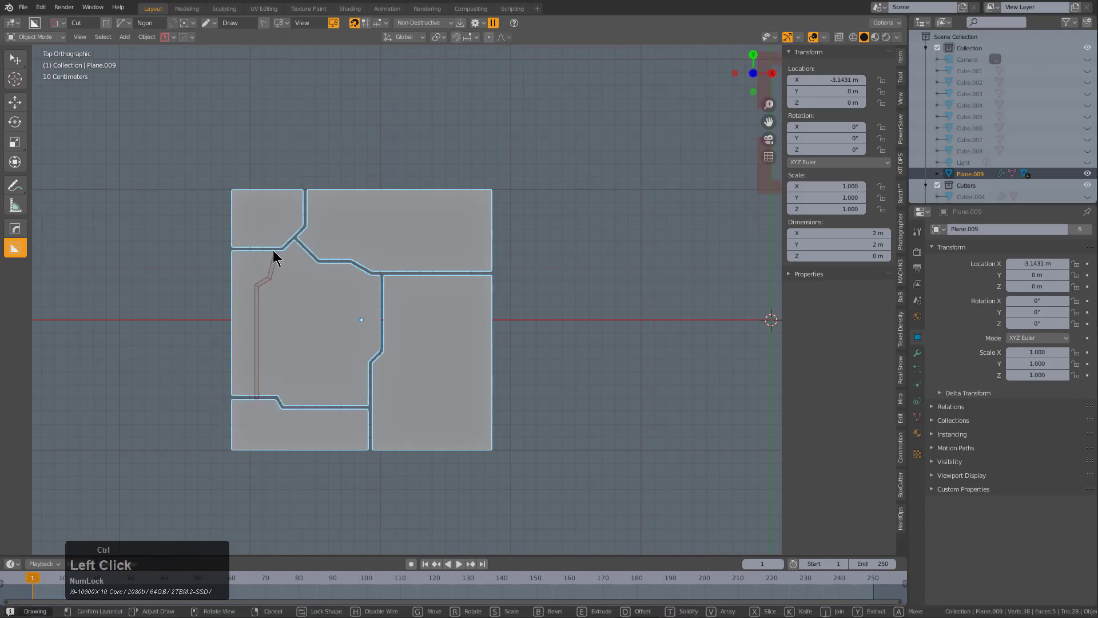
{"action": "double_click", "coordinate": [274, 252]}
{"action": "left_click", "coordinate": [275, 252]}
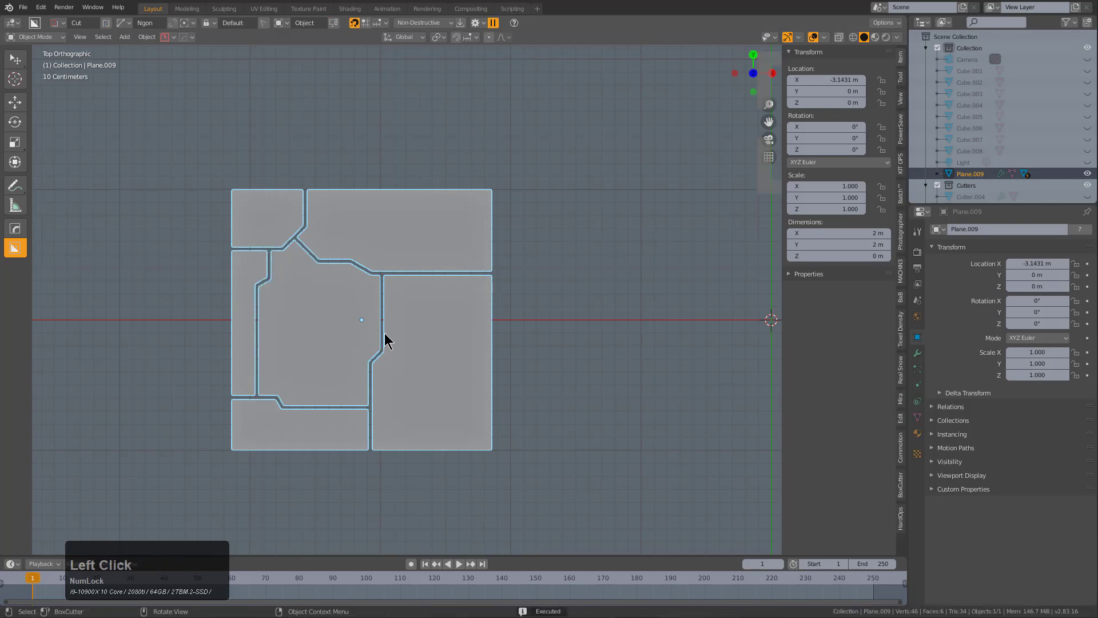
Divide the right panel with a stepped open Ngon line from the central vertical gap to the plane's right edge.
{"action": "left_click", "coordinate": [383, 328], "text": "ctrl"}
{"action": "left_click", "coordinate": [458, 327], "text": "ctrl"}
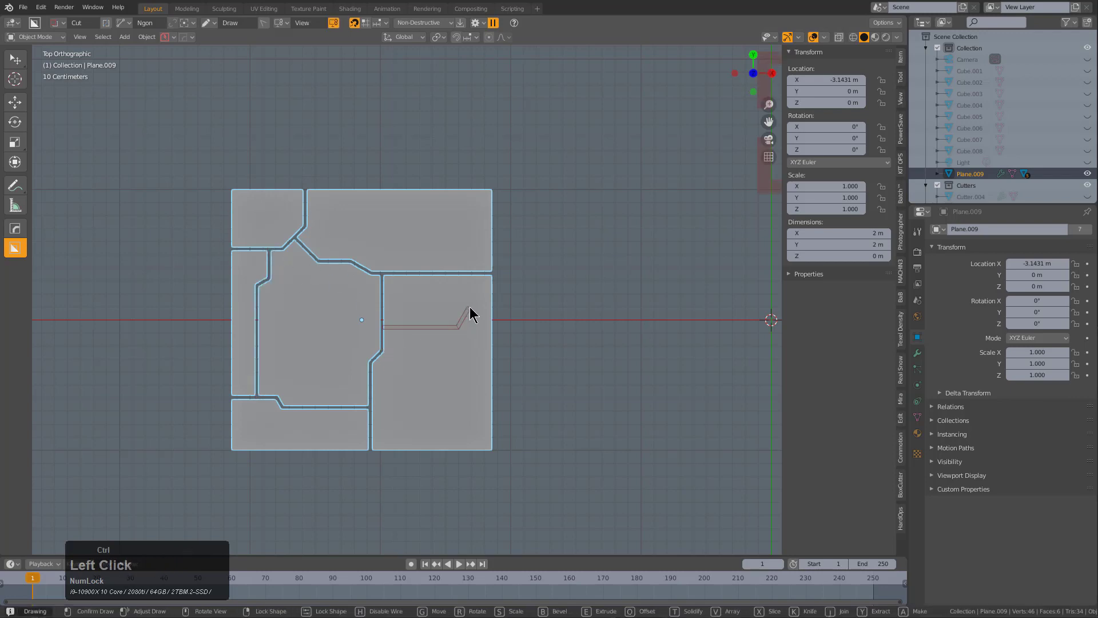
{"action": "double_click", "coordinate": [517, 308]}
{"action": "left_click", "coordinate": [517, 309]}
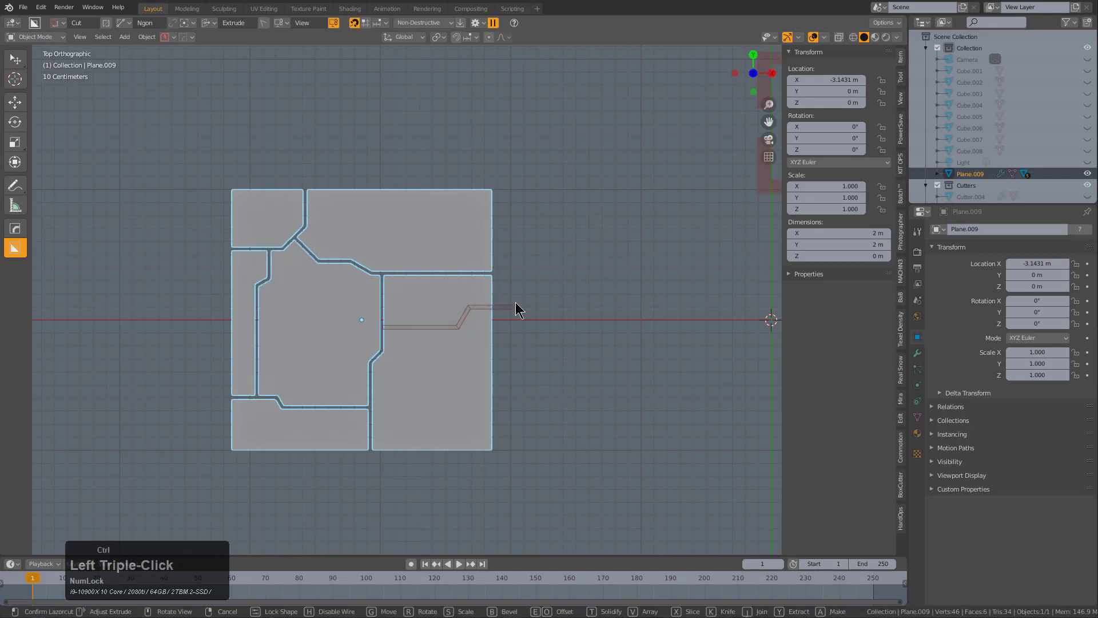
Cut a chamfered L-shaped open Ngon line in the lower-right panel from its left gap up to the gap above, redoing the diagonal point.
{"action": "left_click", "coordinate": [369, 418], "text": "ctrl"}
{"action": "left_click", "coordinate": [439, 417], "text": "ctrl"}
{"action": "left_click", "coordinate": [451, 396], "text": "ctrl"}
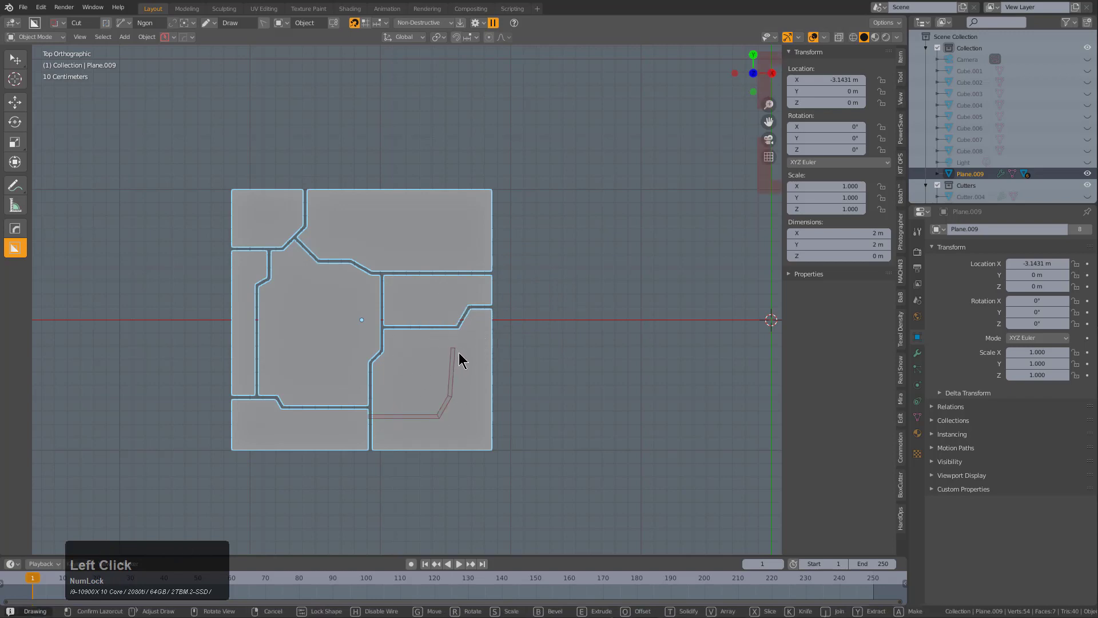
{"action": "key", "text": "BackSpace"}
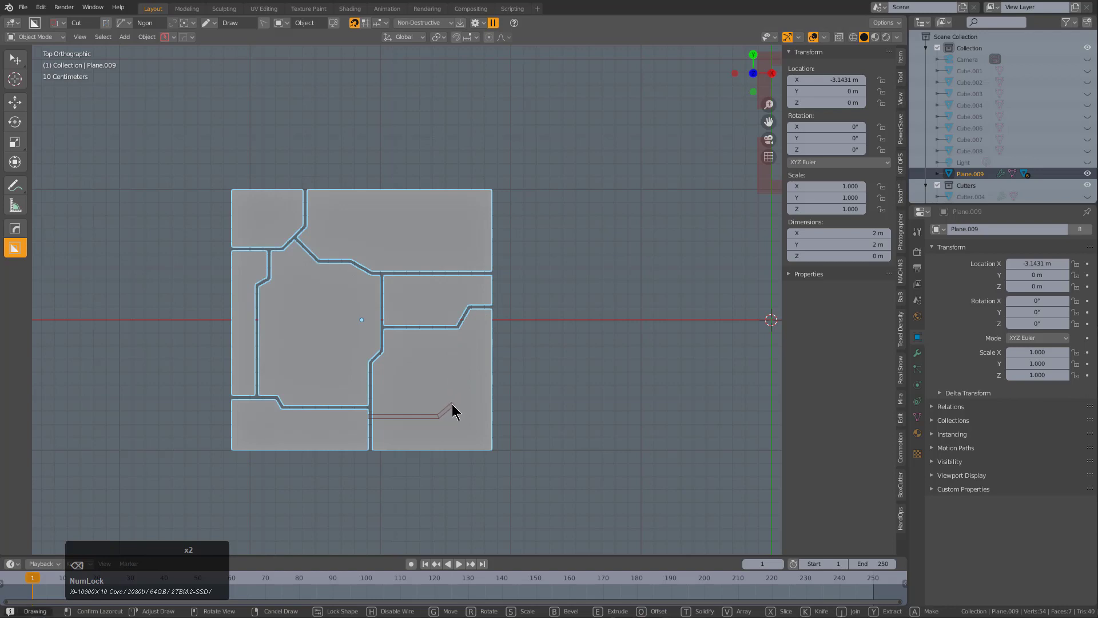
{"action": "left_click", "coordinate": [454, 394], "text": "ctrl"}
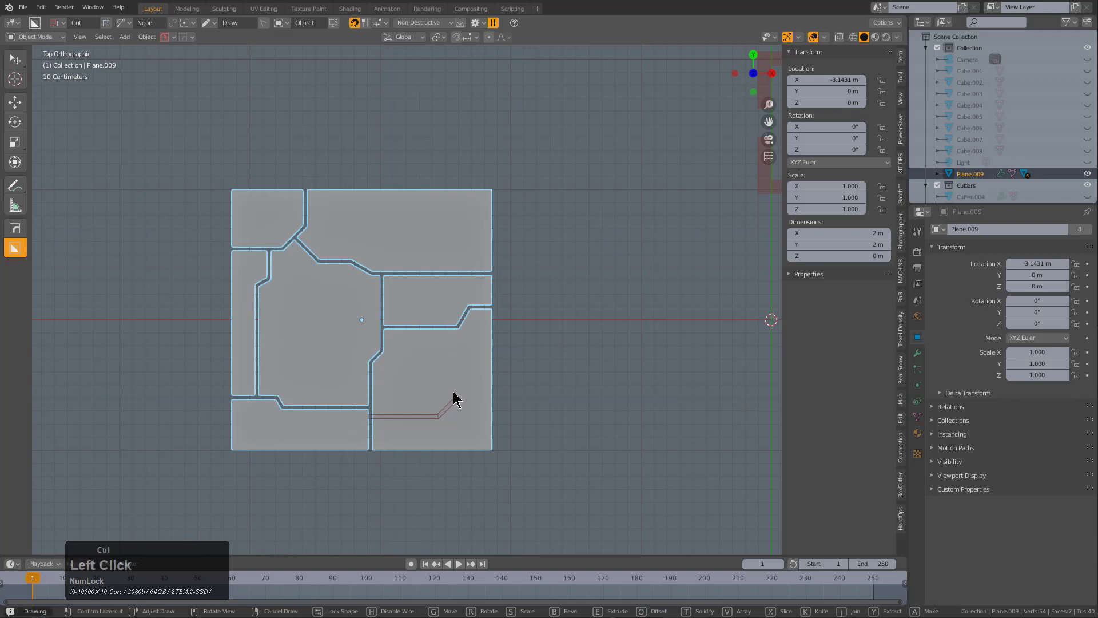
{"action": "double_click", "coordinate": [456, 332]}
{"action": "left_click", "coordinate": [458, 327]}
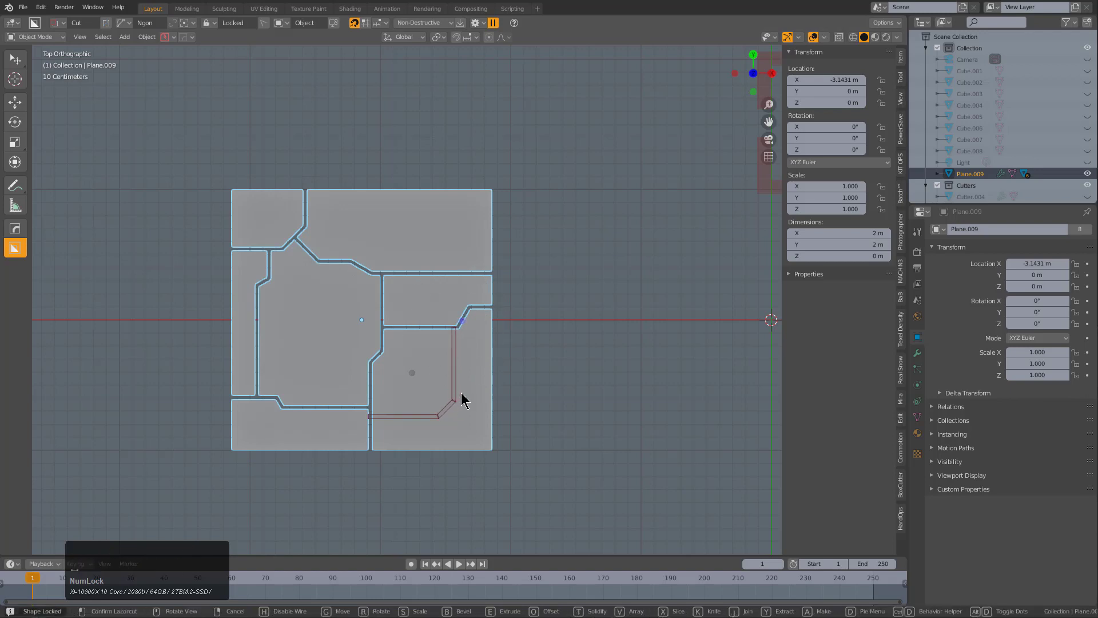
Cut two short stepped open Ngon lines from the L-shaped gap, one to the plane's right edge and one to its lower edge.
{"action": "left_click", "coordinate": [455, 381]}
{"action": "left_click", "coordinate": [472, 381], "text": "ctrl"}
{"action": "double_click", "coordinate": [510, 399]}
{"action": "left_click_drag", "start_coordinate": [426, 423], "coordinate": [431, 434]}
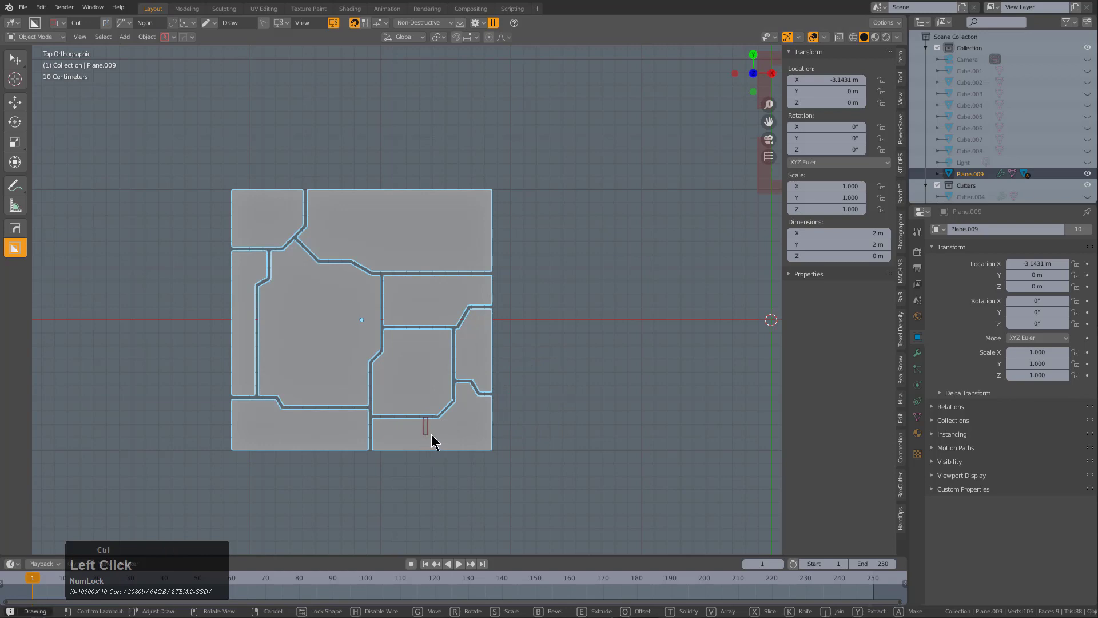
{"action": "double_click", "coordinate": [435, 468]}
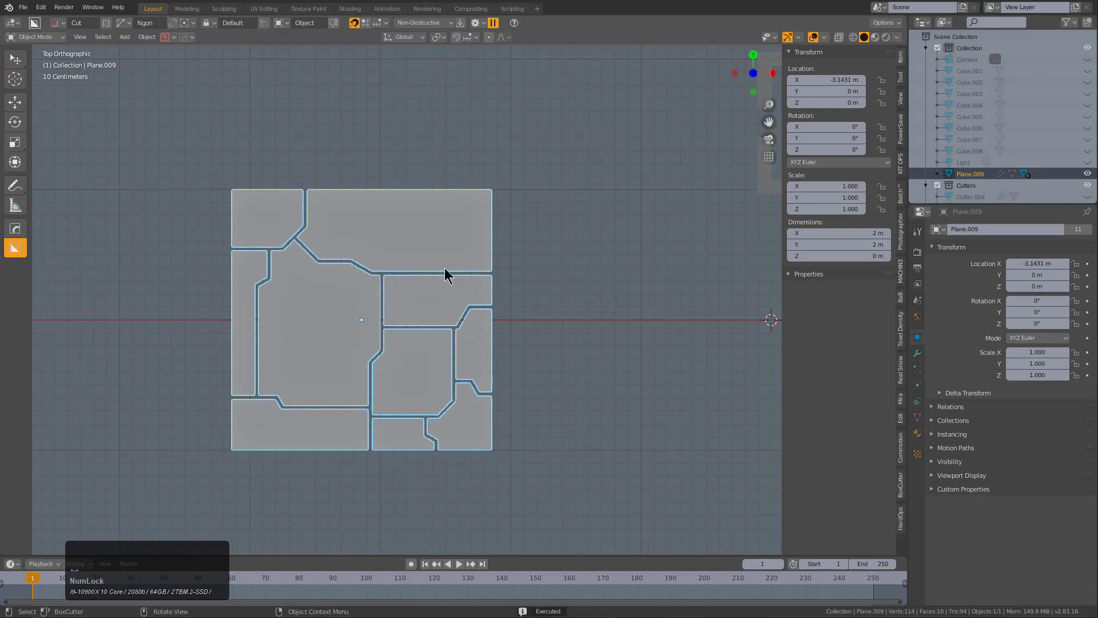
Cut a stepped open Ngon line through the upper-right panel to the plane's top edge and a short stepped one across the new corner panel.
{"action": "left_click", "coordinate": [440, 270]}
{"action": "key", "text": "ctrl"}
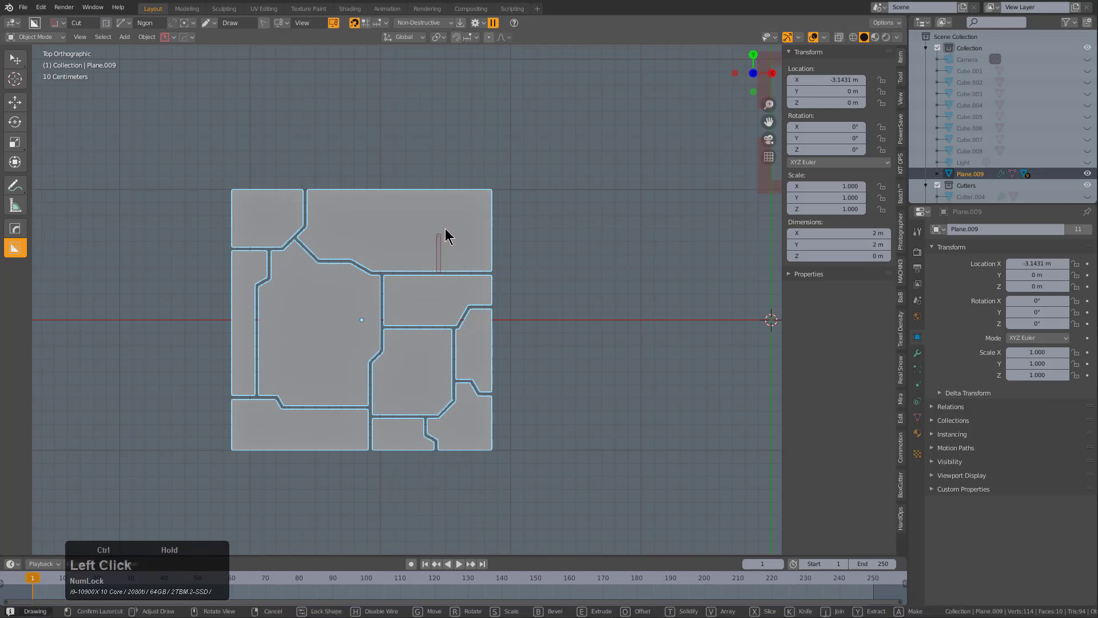
{"action": "double_click", "coordinate": [451, 188]}
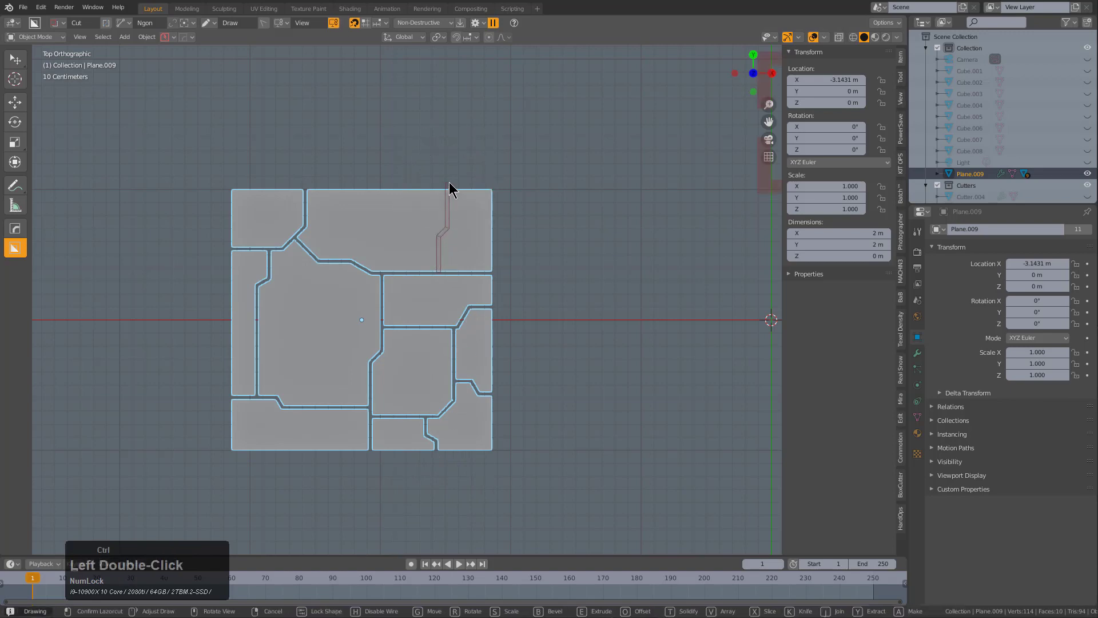
{"action": "key", "text": "n"}
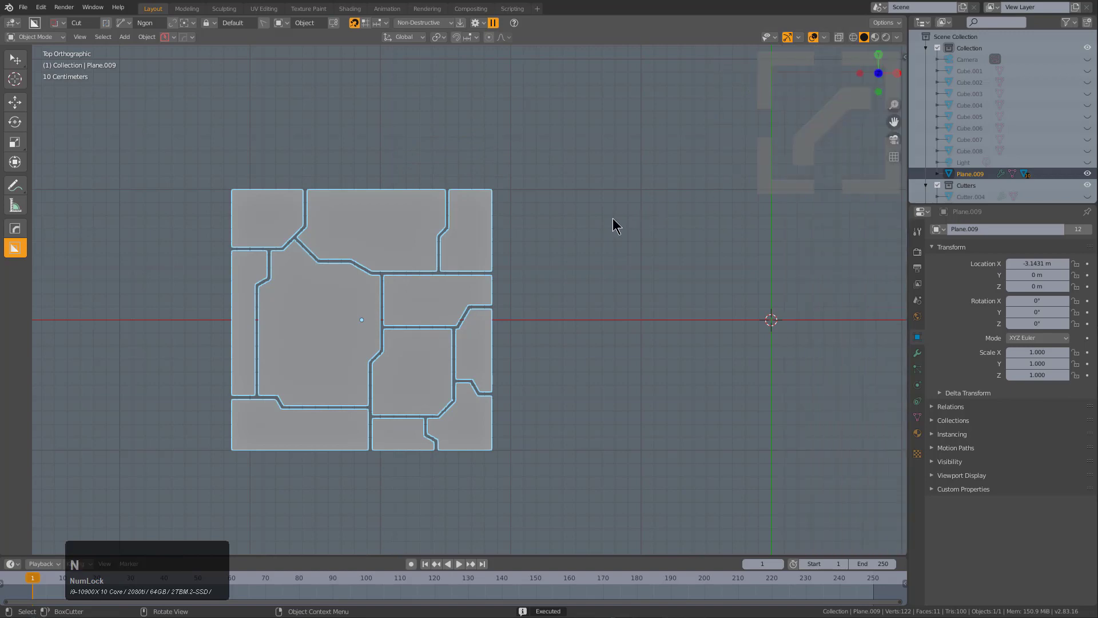
{"action": "left_click", "coordinate": [451, 207]}
{"action": "key", "text": "ctrl"}
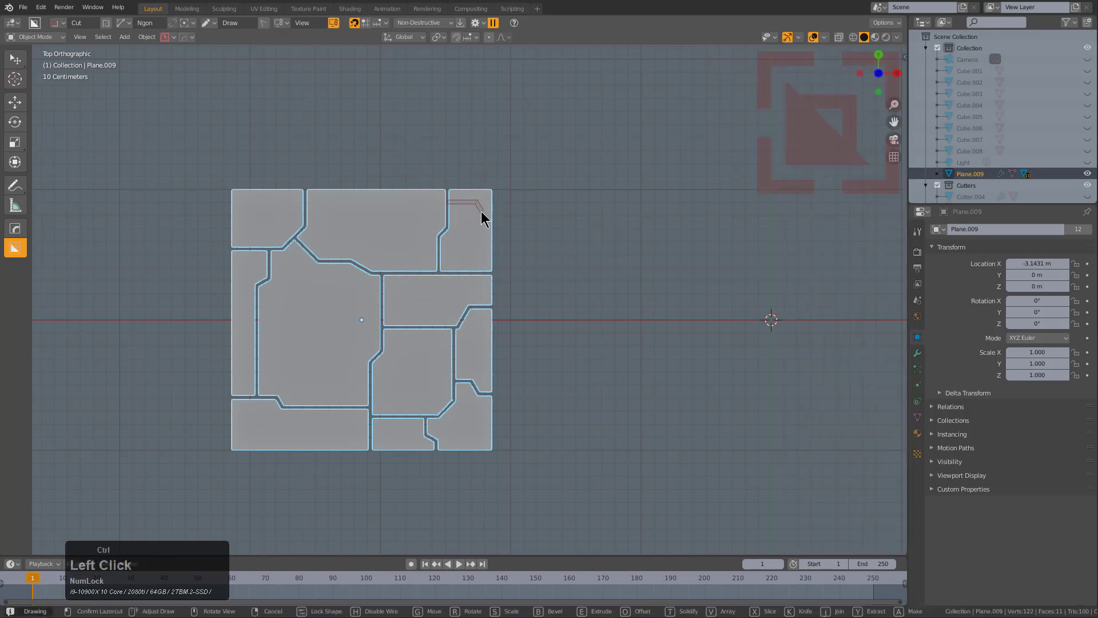
{"action": "double_click", "coordinate": [502, 216]}
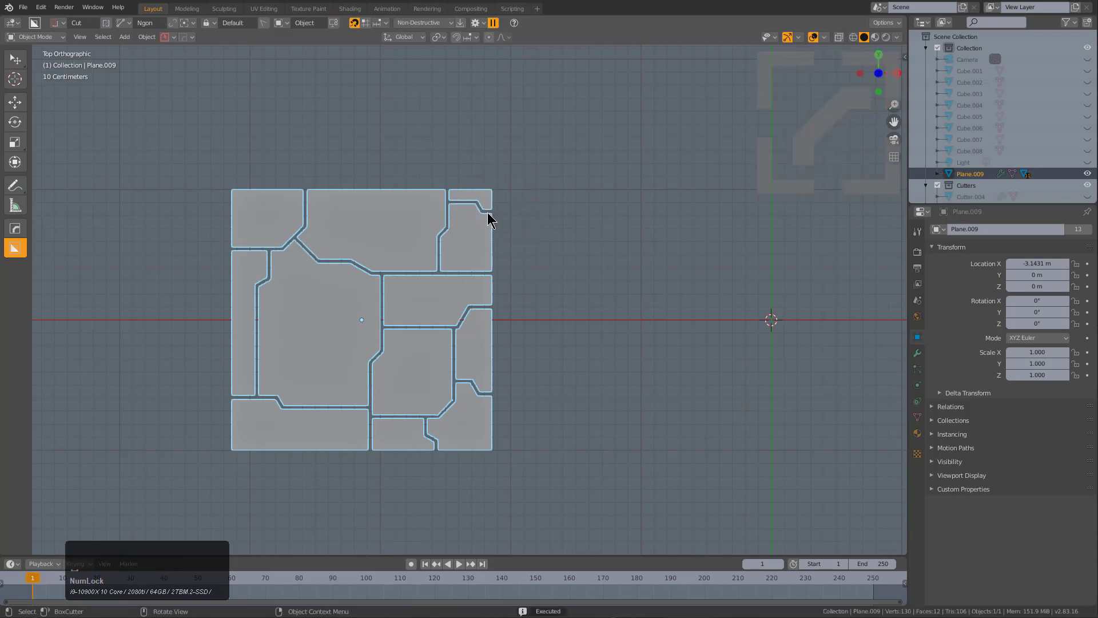
Cut a narrow strip from the large centre panel's lower left with an open Ngon line ending at the lower gap.
{"action": "key", "text": "alt+a"}
{"action": "left_click", "coordinate": [329, 323]}
{"action": "scroll", "coordinate": [435, 277], "scroll_direction": "up", "scroll_amount": 3}
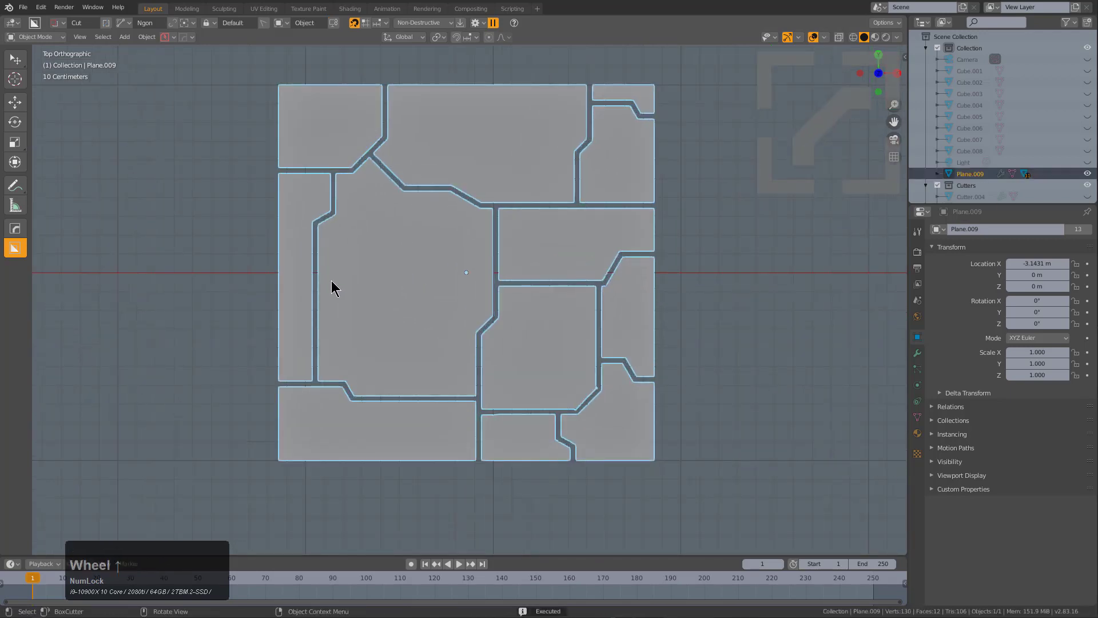
{"action": "left_click", "coordinate": [316, 266]}
{"action": "key", "text": "ctrl"}
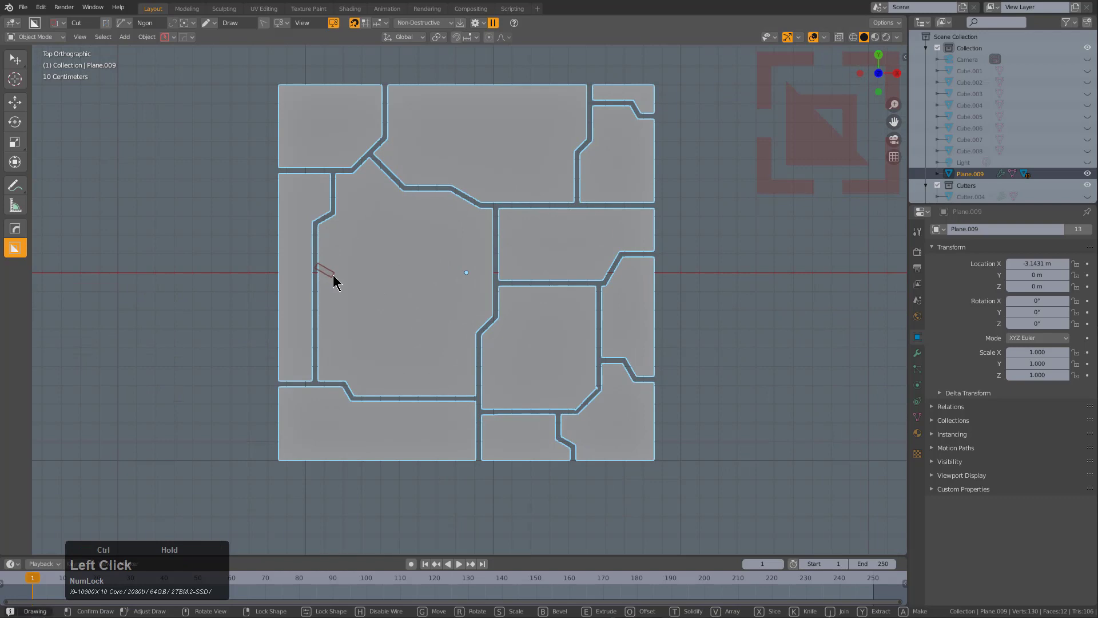
{"action": "left_click", "coordinate": [334, 275]}
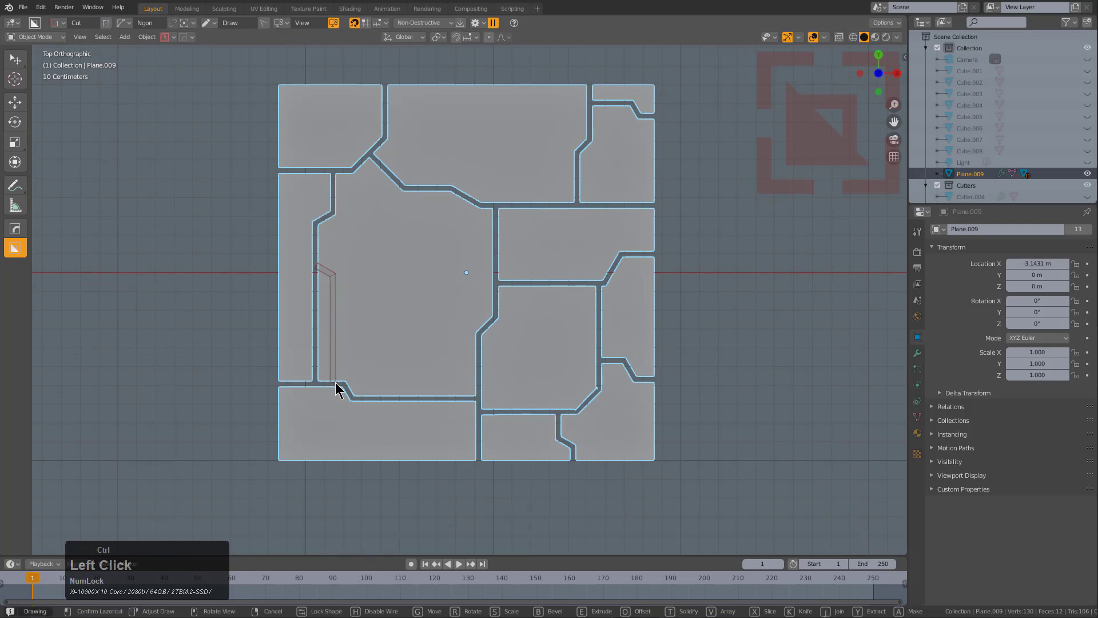
{"action": "double_click", "coordinate": [336, 389]}
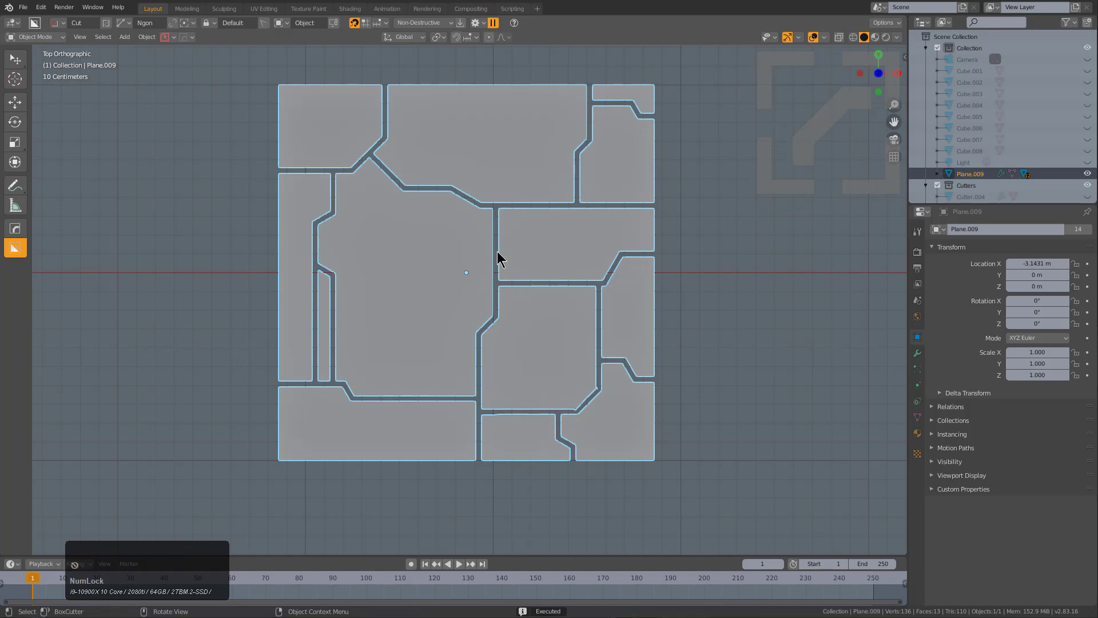
Cut a straight vertical open Ngon line near the left end of the panel just right of the large centre panel.
{"action": "middle_click_drag", "start_coordinate": [524, 288], "coordinate": [541, 291], "text": "shift"}
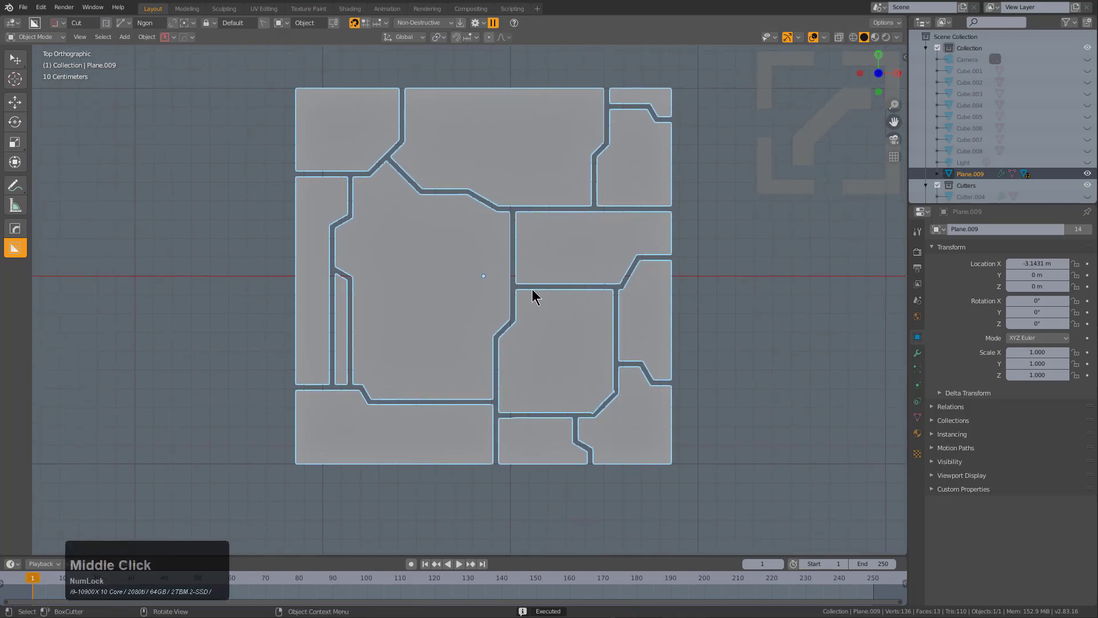
{"action": "left_click_drag", "start_coordinate": [532, 286], "coordinate": [532, 212]}
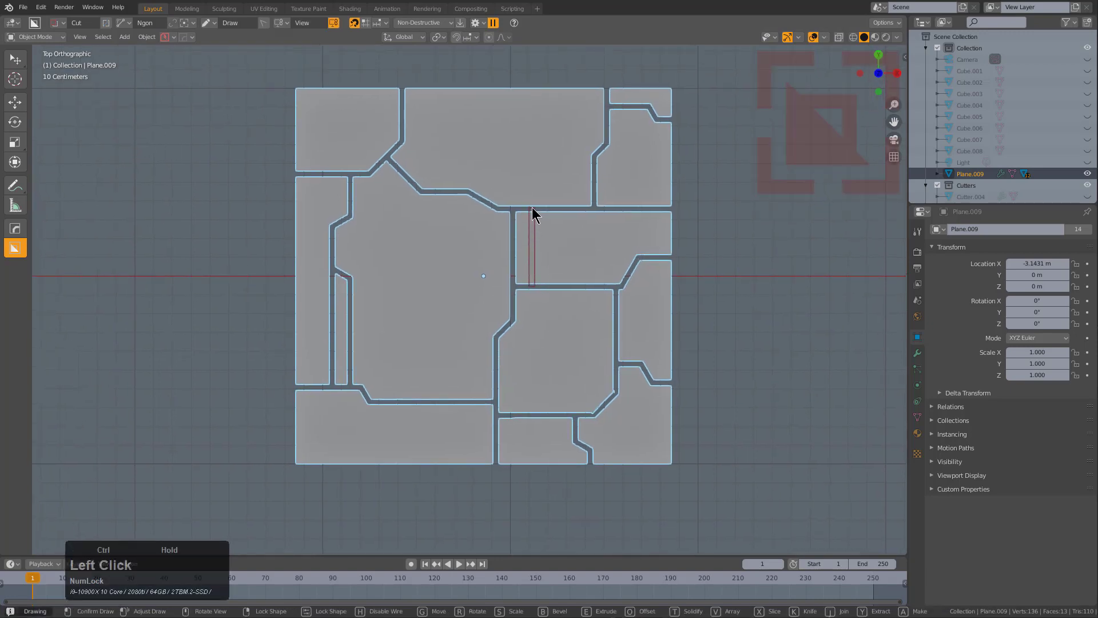
{"action": "left_click", "coordinate": [534, 210]}
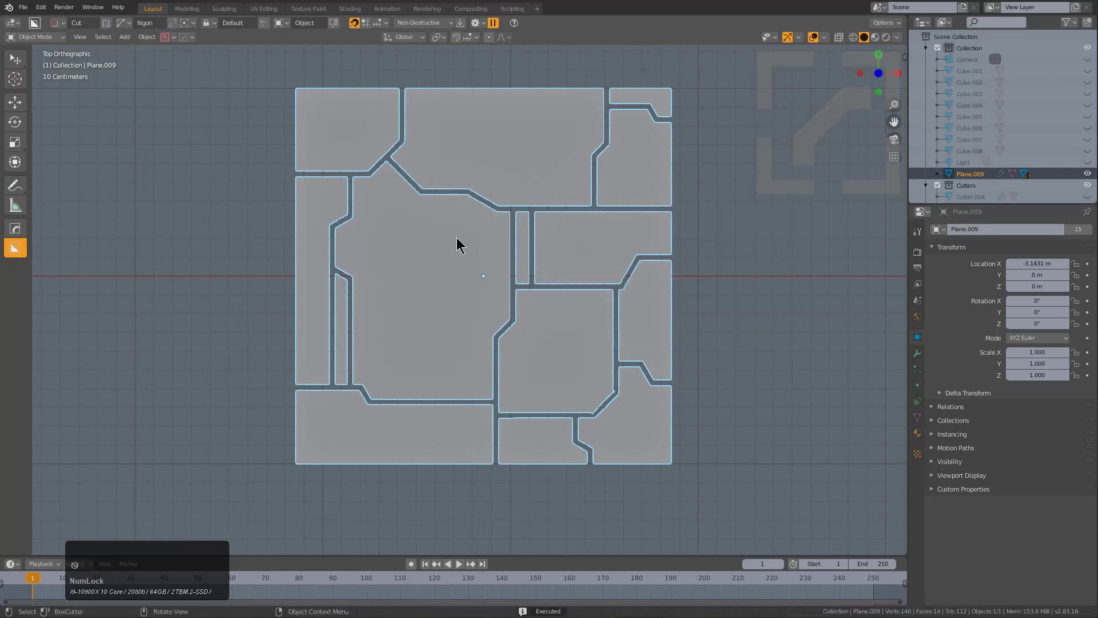
Set the finished panel plane as the BoxCutter custom shape.
{"action": "middle_click_drag", "start_coordinate": [456, 256], "coordinate": [490, 330], "text": "shift"}
{"action": "scroll", "coordinate": [515, 302], "scroll_direction": "down", "scroll_amount": 5}
{"action": "scroll", "coordinate": [487, 328], "scroll_direction": "up", "scroll_amount": 2}
{"action": "key", "text": "d"}
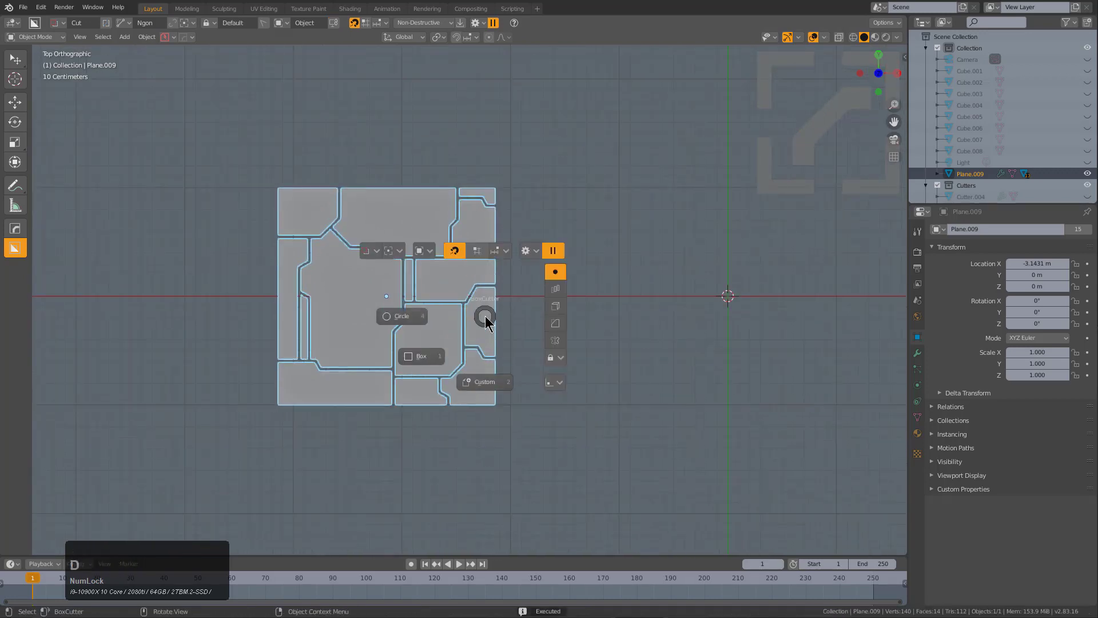
{"action": "left_click", "coordinate": [486, 385]}
Add a new plane at the world origin beside the panelled plane.
{"action": "middle_click_drag", "start_coordinate": [548, 319], "coordinate": [75, 212]}
{"action": "middle_click_drag", "start_coordinate": [496, 318], "coordinate": [558, 318], "text": "shift"}
{"action": "key", "text": "shift+a"}
{"action": "left_click", "coordinate": [578, 329]}
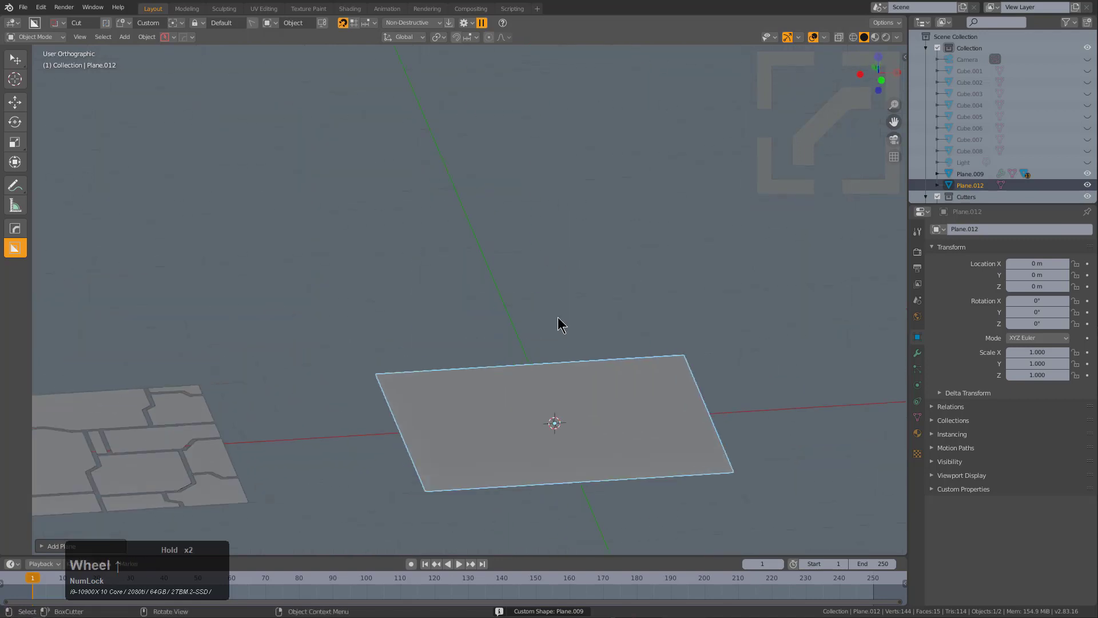
Give the new plane a slight thickness and convert its visual geometry to mesh.
{"action": "key", "text": "q"}
{"action": "left_click", "coordinate": [552, 413]}
{"action": "left_click", "coordinate": [574, 414]}
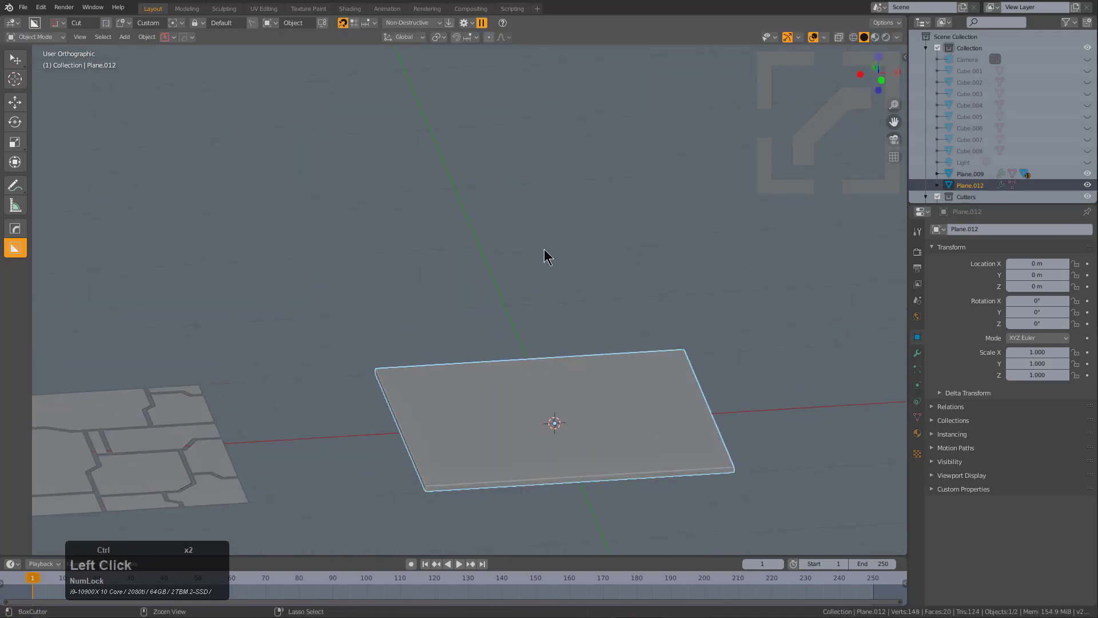
{"action": "key", "text": "ctrl+a"}
{"action": "left_click", "coordinate": [506, 362]}
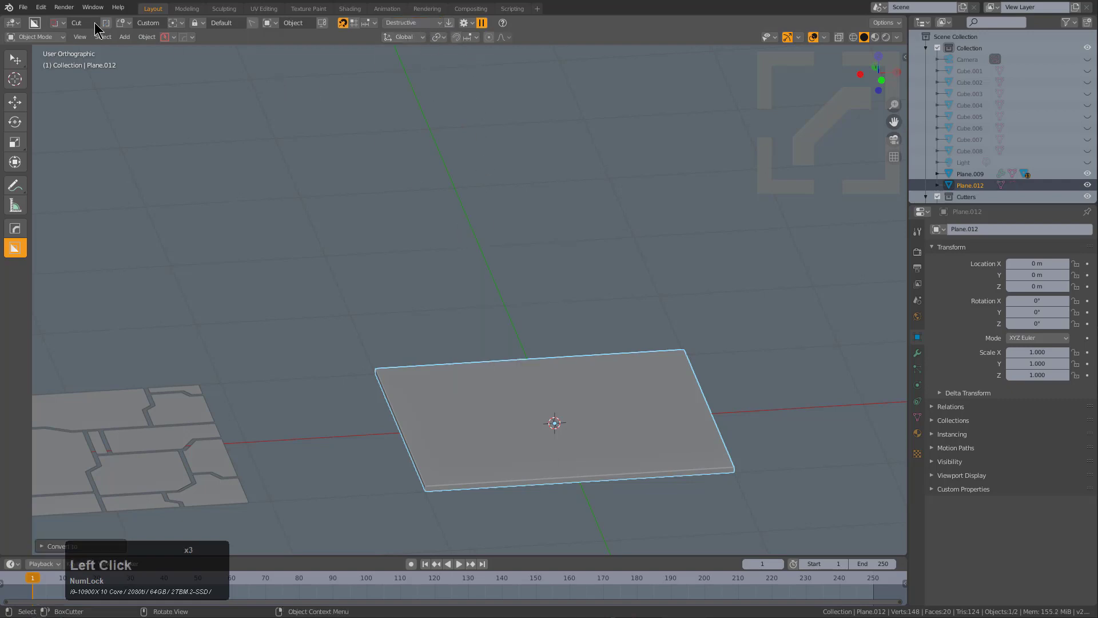
Switch BoxCutter to Slice in Destructive mode and slice the custom panel pattern into the slab's upper-left area from the top view.
{"action": "left_click", "coordinate": [58, 22]}
{"action": "left_click", "coordinate": [37, 49]}
{"action": "key", "text": "shift+KP_7"}
{"action": "middle_click_drag", "start_coordinate": [525, 335], "coordinate": [487, 335]}
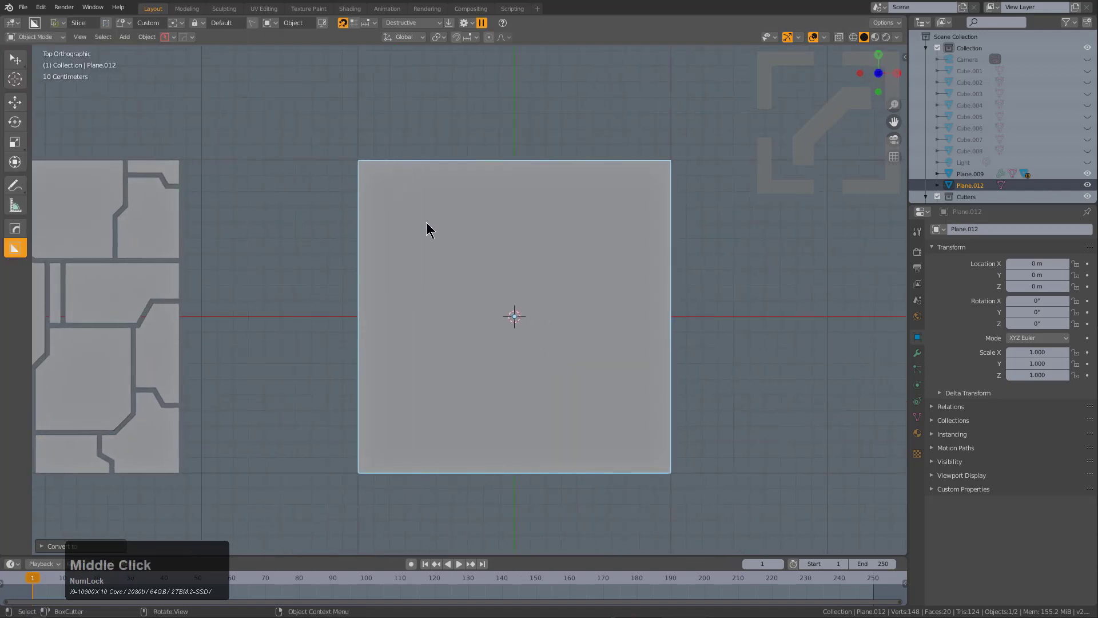
{"action": "mouse_move", "coordinate": [357, 154]}
{"action": "left_mouse_down"}
{"action": "mouse_move", "coordinate": [538, 326]}
{"action": "mouse_move", "coordinate": [575, 346]}
{"action": "left_mouse_up"}
{"action": "key", "text": "x"}
{"action": "key", "text": "x"}
{"action": "key", "text": "x"}
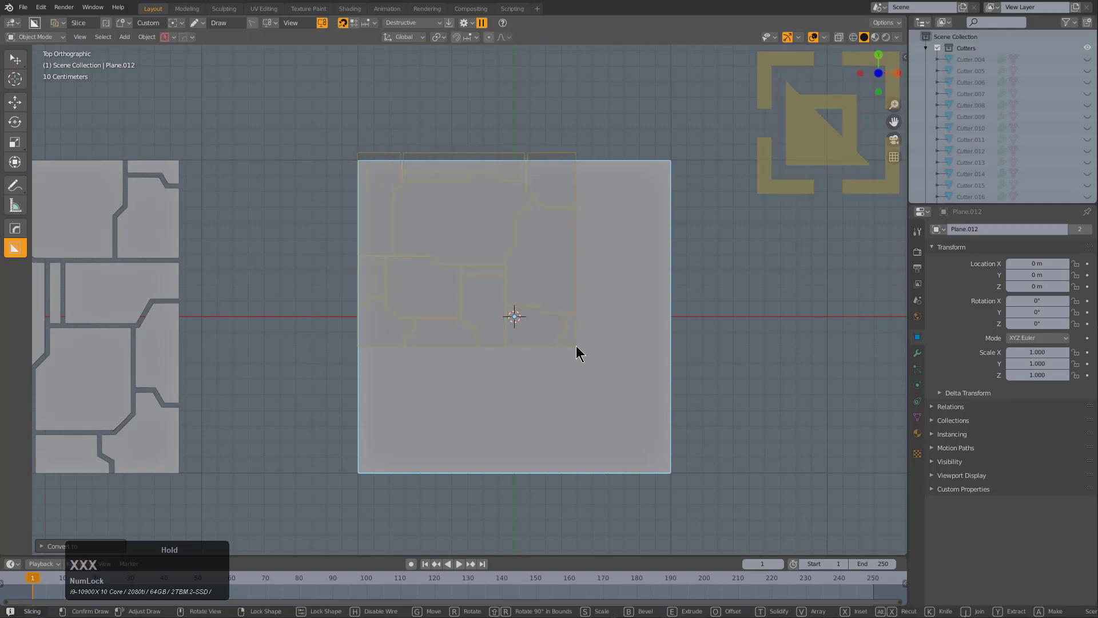
{"action": "left_click_drag", "start_coordinate": [575, 345], "coordinate": [575, 345]}
Slice the custom panel pattern into the slab's upper-right, lower-right and lower-left areas, overlapping the existing slices.
{"action": "left_click_drag", "start_coordinate": [703, 117], "coordinate": [553, 330]}
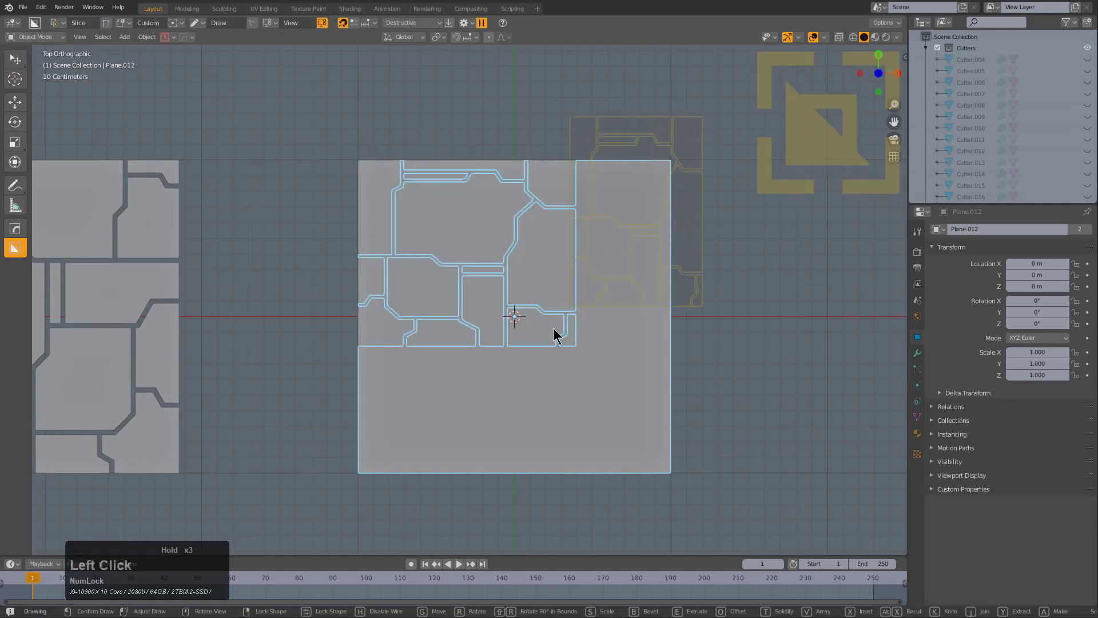
{"action": "double_click", "coordinate": [451, 377]}
{"action": "left_click", "coordinate": [549, 394]}
{"action": "left_click_drag", "start_coordinate": [727, 257], "coordinate": [470, 504]}
{"action": "double_click", "coordinate": [378, 385]}
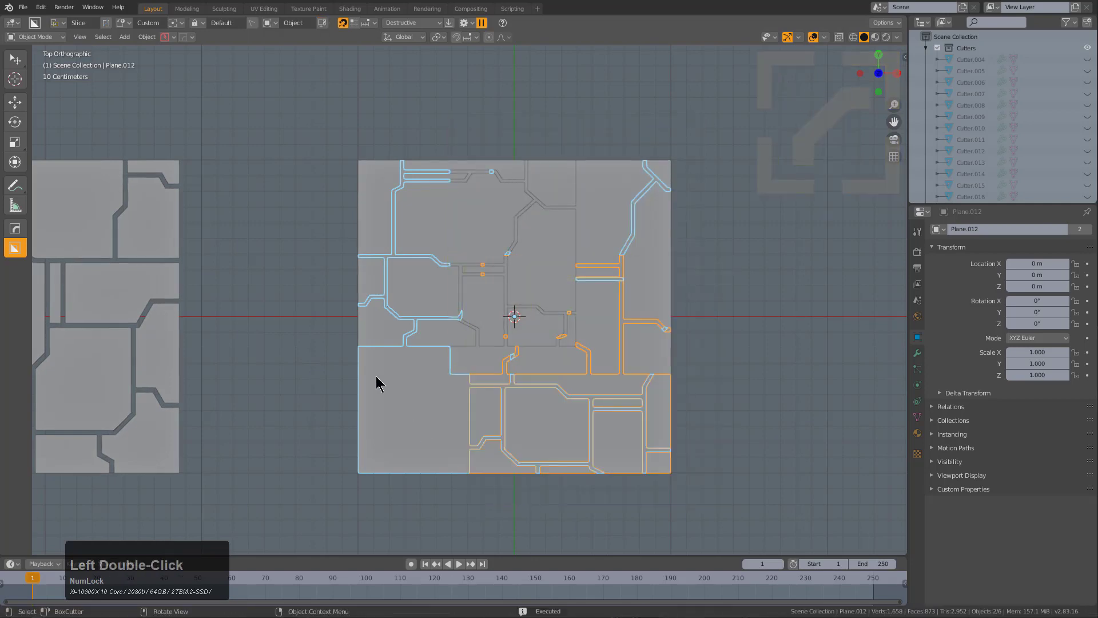
{"action": "left_click", "coordinate": [336, 324]}
{"action": "double_click", "coordinate": [534, 505]}
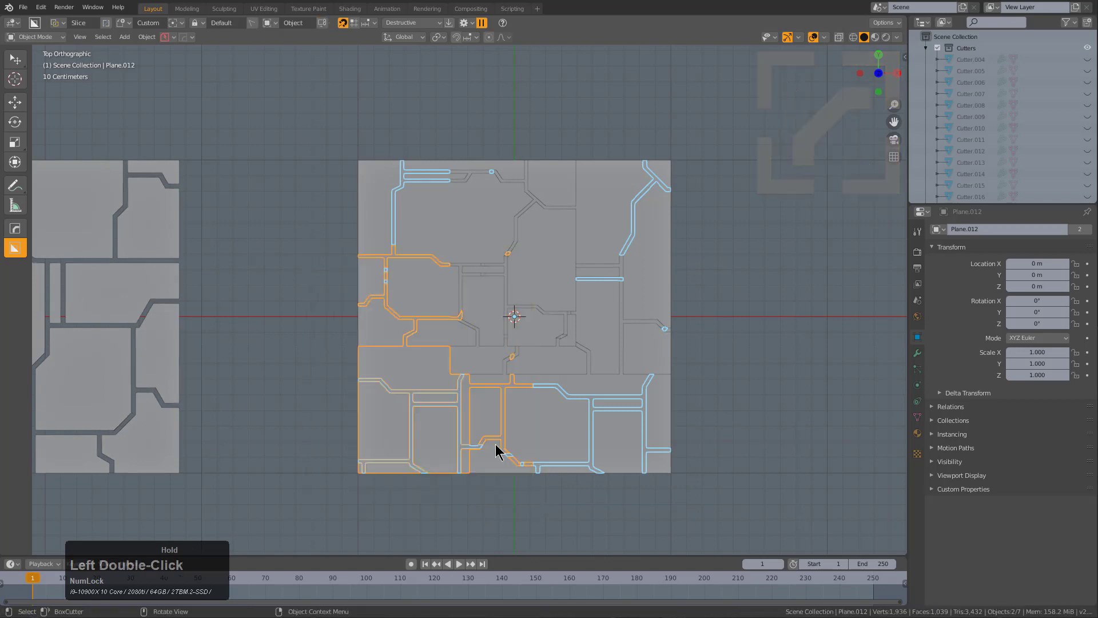
Slice a smaller copy of the pattern into the lower-left area, and another into the lower-right slice piece's left half.
{"action": "left_click", "coordinate": [332, 309]}
{"action": "double_click", "coordinate": [492, 465]}
{"action": "left_click", "coordinate": [530, 421]}
{"action": "left_click_drag", "start_coordinate": [470, 316], "coordinate": [608, 467]}
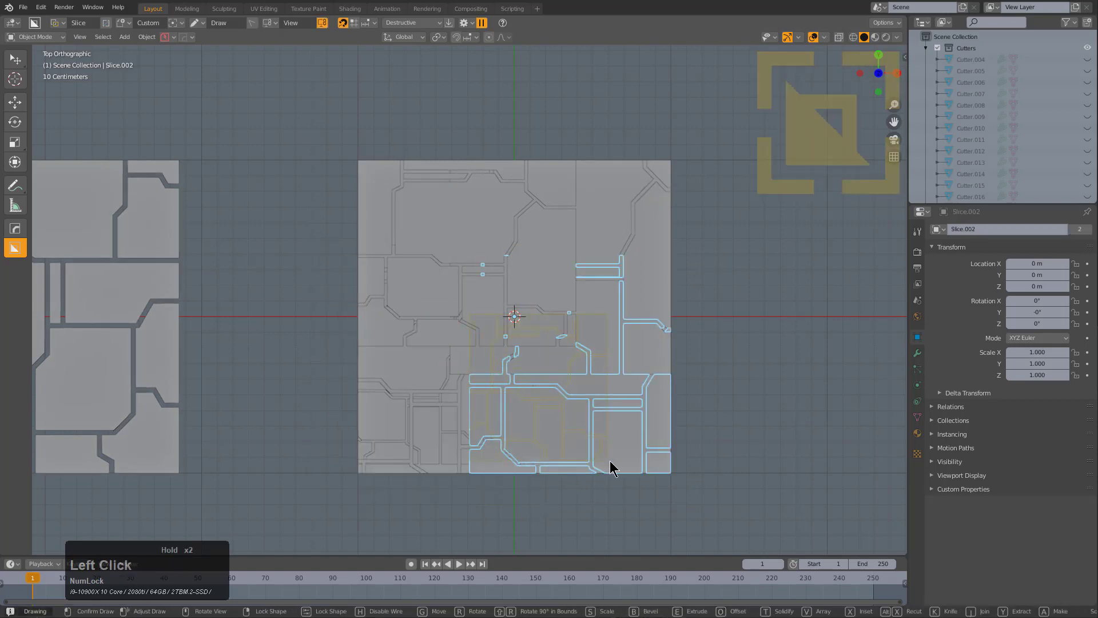
{"action": "double_click", "coordinate": [611, 468]}
Select the upper-right slice piece and slice the pattern into its upper part and its portion around the slab's centre.
{"action": "left_click", "coordinate": [533, 194]}
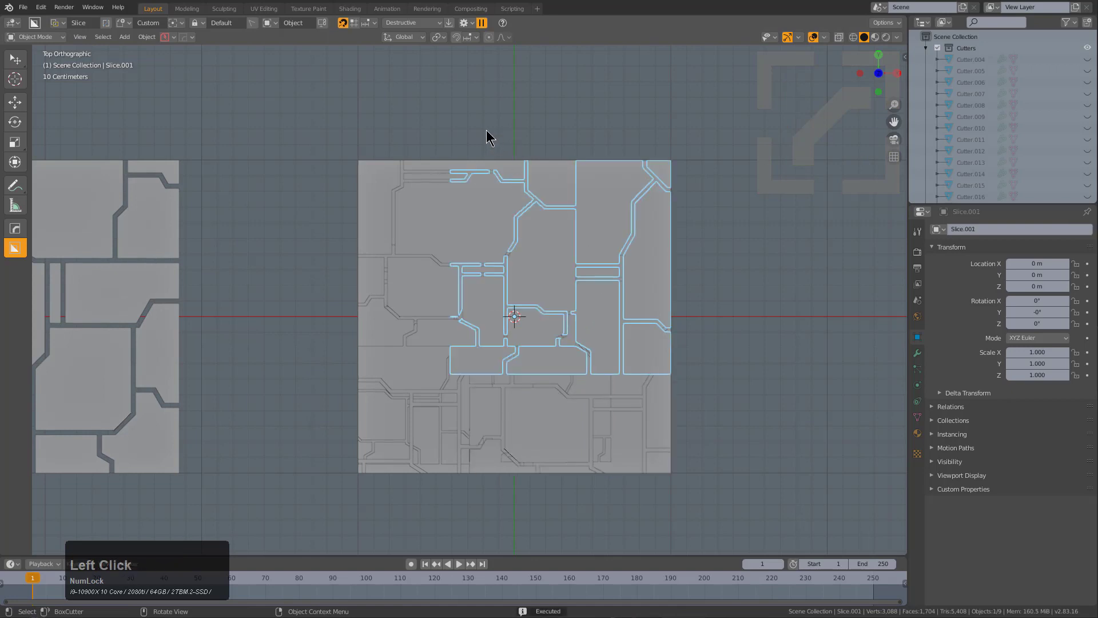
{"action": "left_click_drag", "start_coordinate": [486, 130], "coordinate": [659, 316]}
{"action": "double_click", "coordinate": [647, 306]}
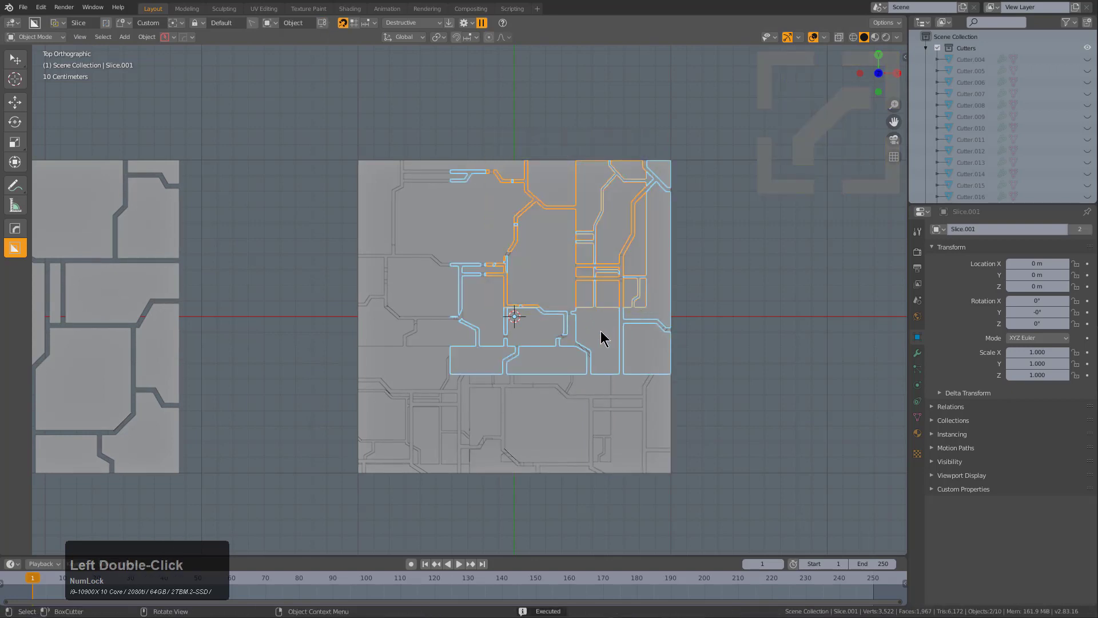
{"action": "left_click_drag", "start_coordinate": [576, 346], "coordinate": [446, 232]}
{"action": "double_click", "coordinate": [446, 233]}
Slice smaller copies of the panel pattern across the upper-left piece, the top-centre strip and the top-left corner.
{"action": "left_click_drag", "start_coordinate": [316, 138], "coordinate": [541, 343]}
{"action": "double_click", "coordinate": [542, 246]}
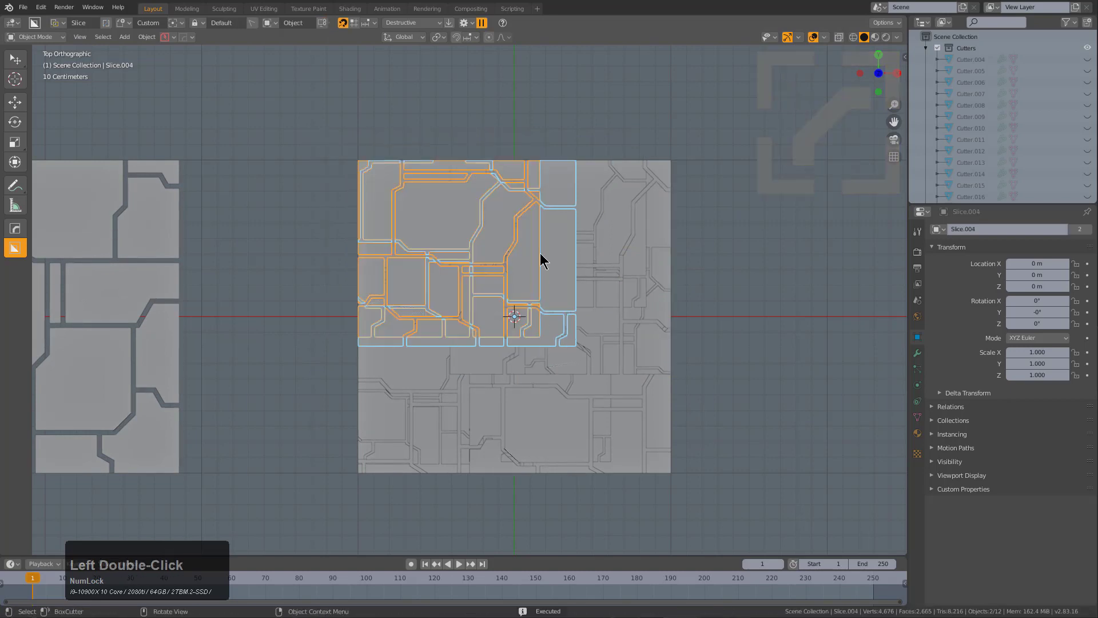
{"action": "left_click", "coordinate": [589, 199]}
{"action": "left_click_drag", "start_coordinate": [592, 143], "coordinate": [518, 280]}
{"action": "left_click", "coordinate": [516, 280]}
{"action": "left_click_drag", "start_coordinate": [347, 137], "coordinate": [454, 222]}
{"action": "double_click", "coordinate": [483, 267]}
Slice the panel pattern into the large lower-centre piece and into the slab's lower-right corner.
{"action": "left_click", "coordinate": [533, 433]}
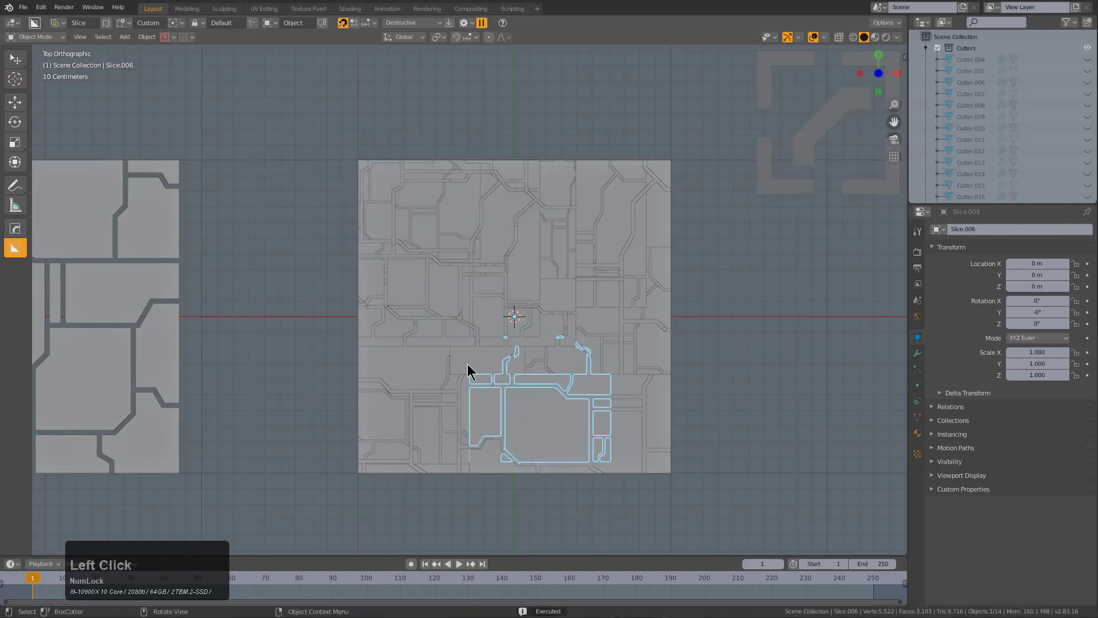
{"action": "left_click", "coordinate": [467, 366]}
{"action": "double_click", "coordinate": [574, 456]}
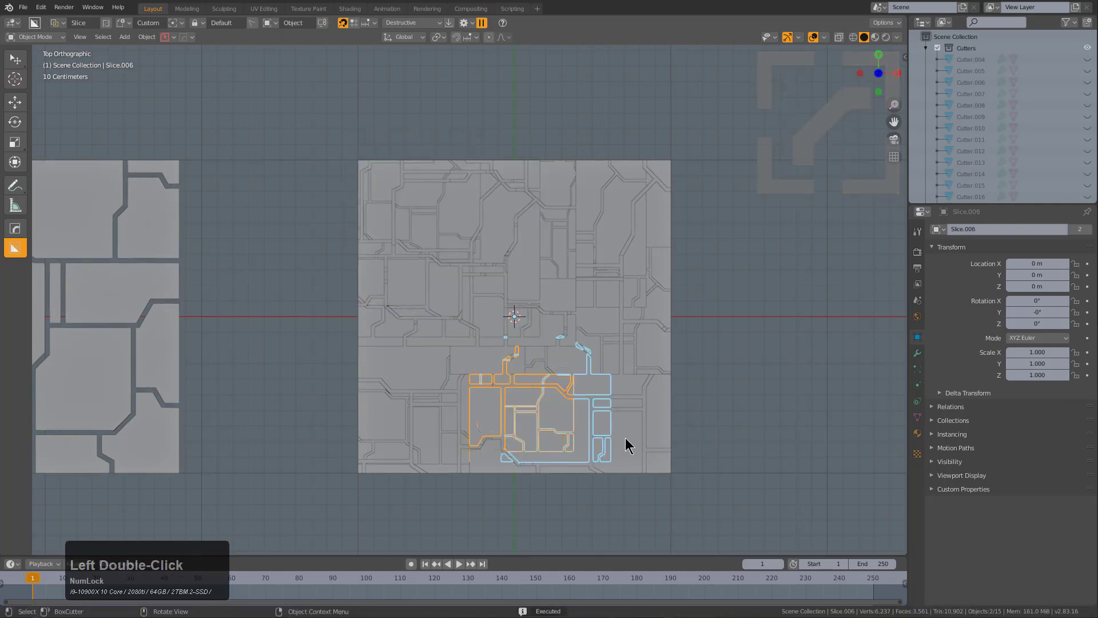
{"action": "left_click", "coordinate": [689, 496]}
{"action": "double_click", "coordinate": [574, 365]}
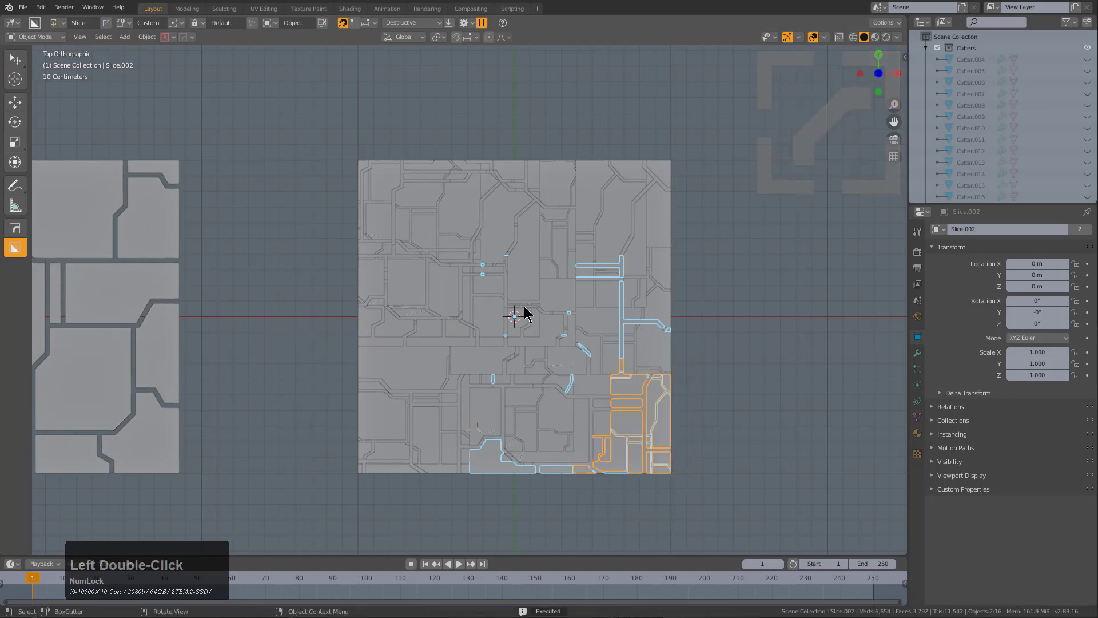
Slice the panel pattern into the slab's lower-left area and into the plain strip just below its centre.
{"action": "left_click", "coordinate": [384, 374]}
{"action": "left_click", "coordinate": [355, 347]}
{"action": "double_click", "coordinate": [472, 455]}
{"action": "left_click", "coordinate": [467, 352]}
{"action": "double_click", "coordinate": [539, 422]}
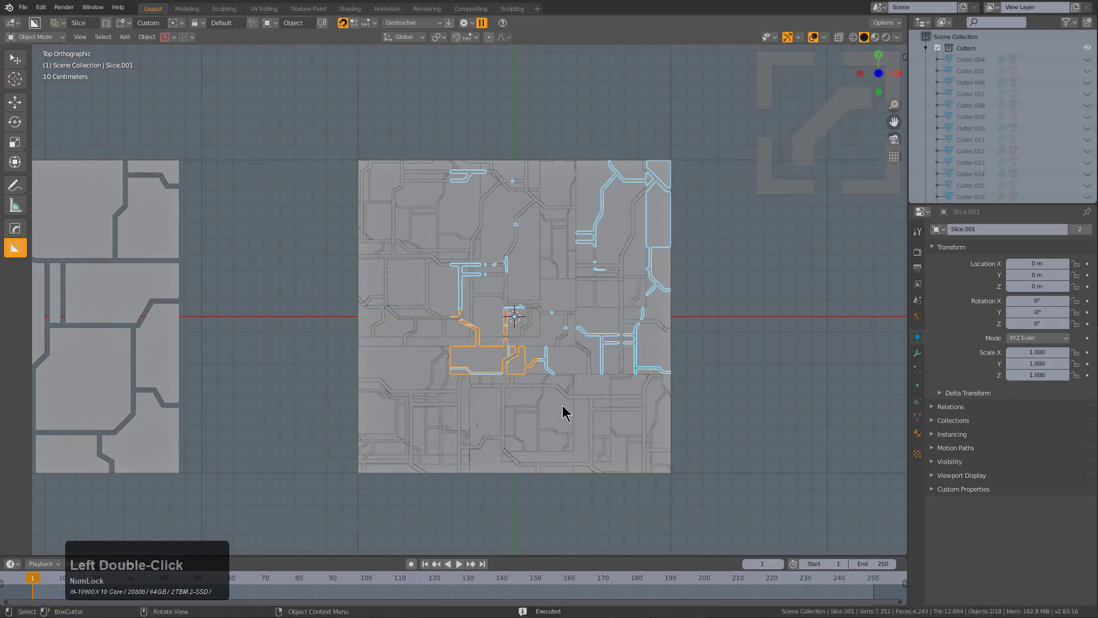
Deselect the slices and delete the original panelled plane beside the slab.
{"action": "scroll", "coordinate": [487, 343], "scroll_direction": "up", "scroll_amount": 1}
{"action": "key", "text": "a"}
{"action": "scroll", "coordinate": [489, 343], "scroll_direction": "down", "scroll_amount": 1}
{"action": "middle_click_drag", "start_coordinate": [515, 348], "coordinate": [529, 321]}
{"action": "scroll", "coordinate": [530, 321], "scroll_direction": "down", "scroll_amount": 2}
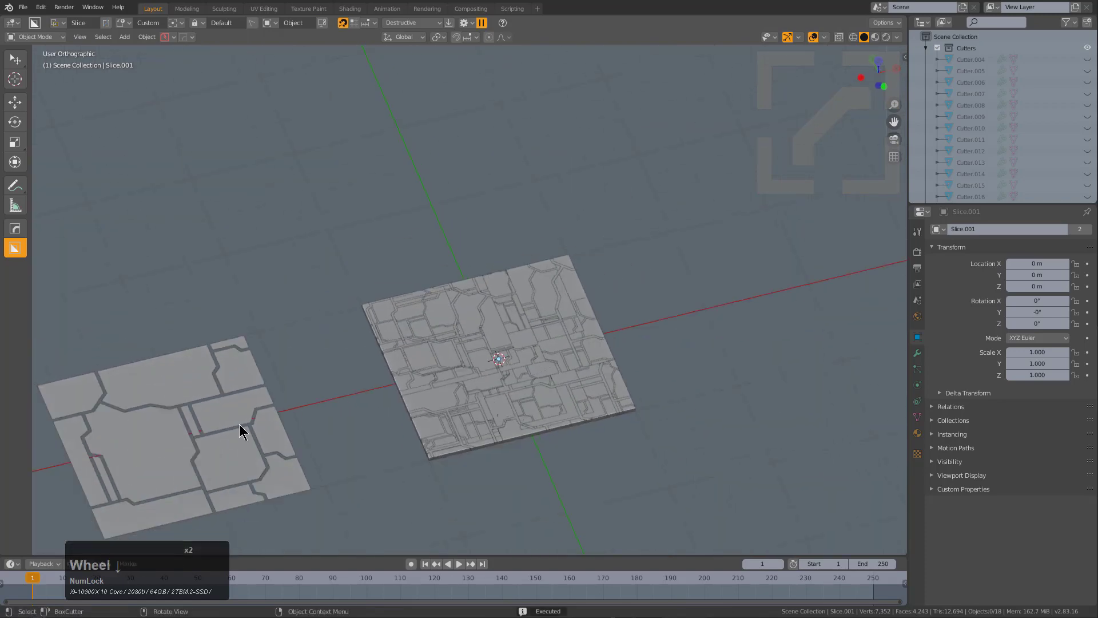
{"action": "left_click", "coordinate": [240, 429]}
{"action": "key", "text": "x"}
{"action": "left_click", "coordinate": [239, 423]}
Select all sliced slab pieces with one as active, convert their visual geometry to mesh and join them into one object.
{"action": "scroll", "coordinate": [514, 380], "scroll_direction": "up", "scroll_amount": 1}
{"action": "middle_click", "coordinate": [548, 371]}
{"action": "scroll", "coordinate": [548, 342], "scroll_direction": "up", "scroll_amount": 2}
{"action": "scroll", "coordinate": [547, 342], "scroll_direction": "down", "scroll_amount": 1}
{"action": "key", "text": "shift+a"}
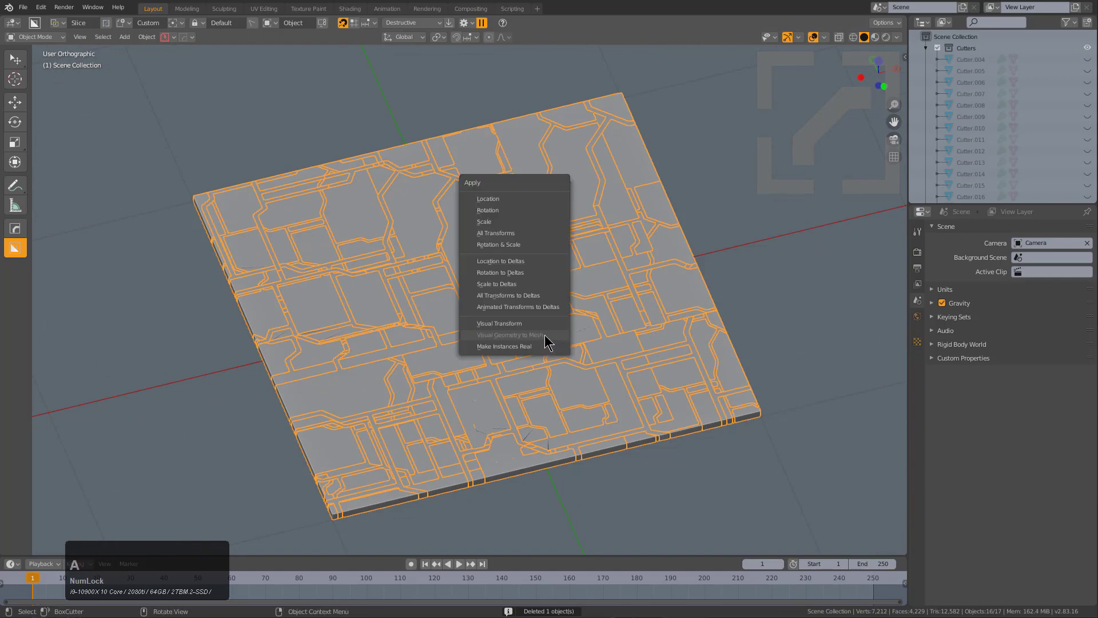
{"action": "key", "text": "Escape"}
{"action": "left_click", "coordinate": [576, 322], "text": "shift"}
{"action": "right_click", "coordinate": [576, 322]}
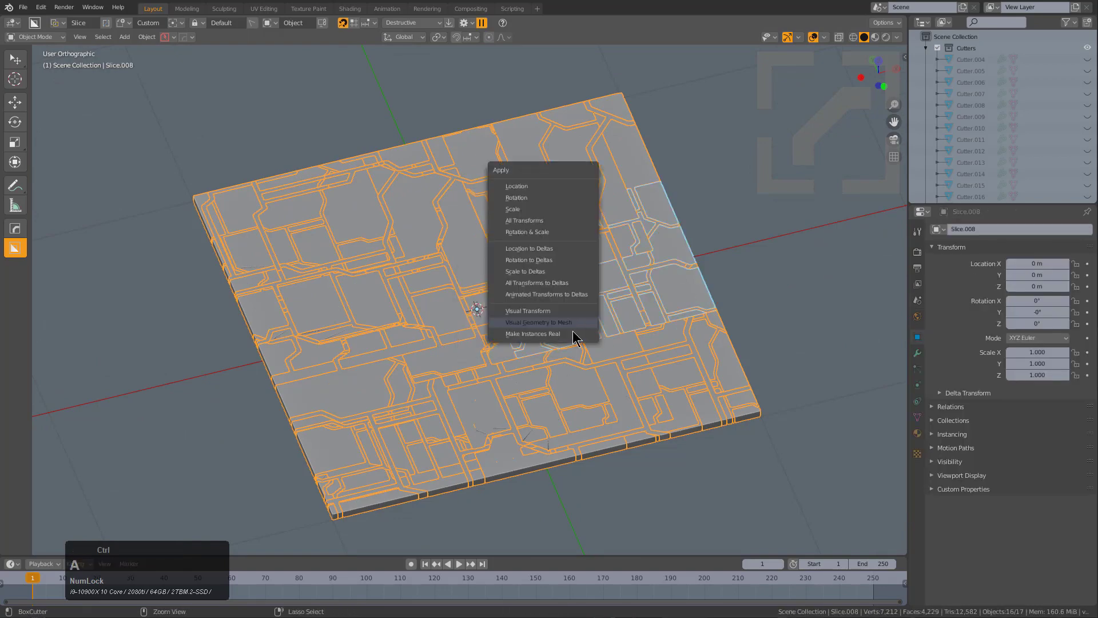
{"action": "left_click", "coordinate": [558, 327]}
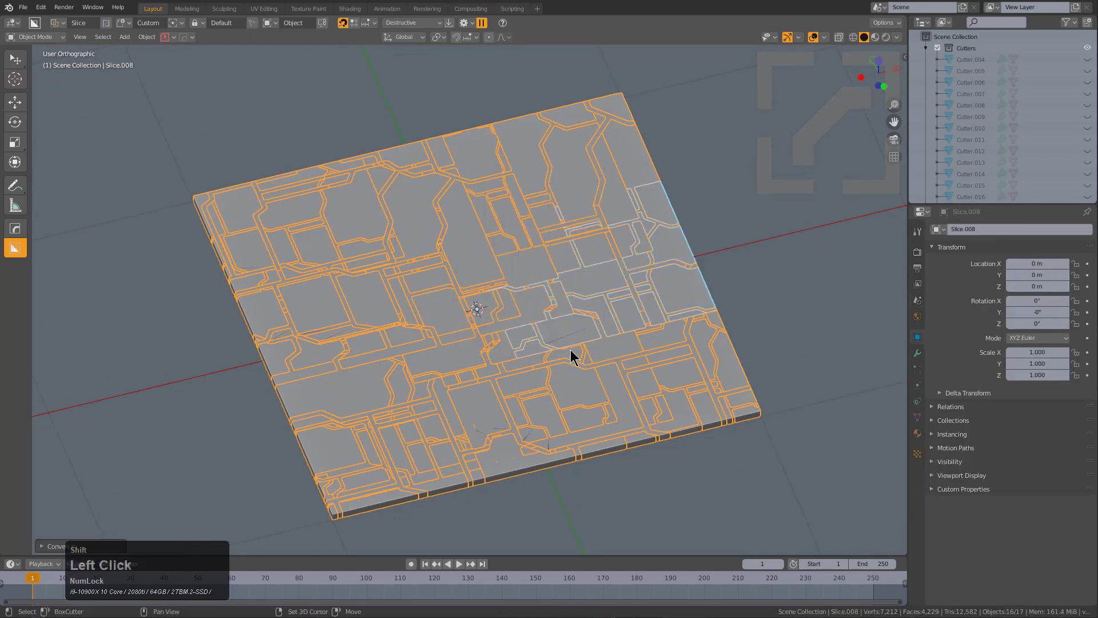
{"action": "middle_click_drag", "start_coordinate": [572, 359], "coordinate": [565, 333], "text": "shift"}
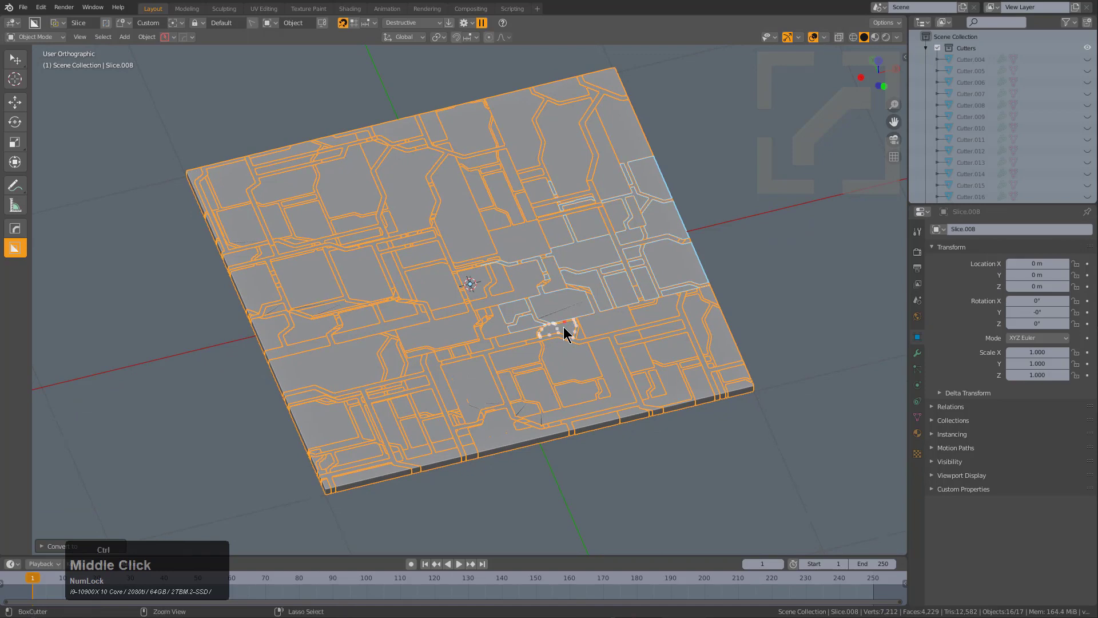
{"action": "key", "text": "ctrl+j"}
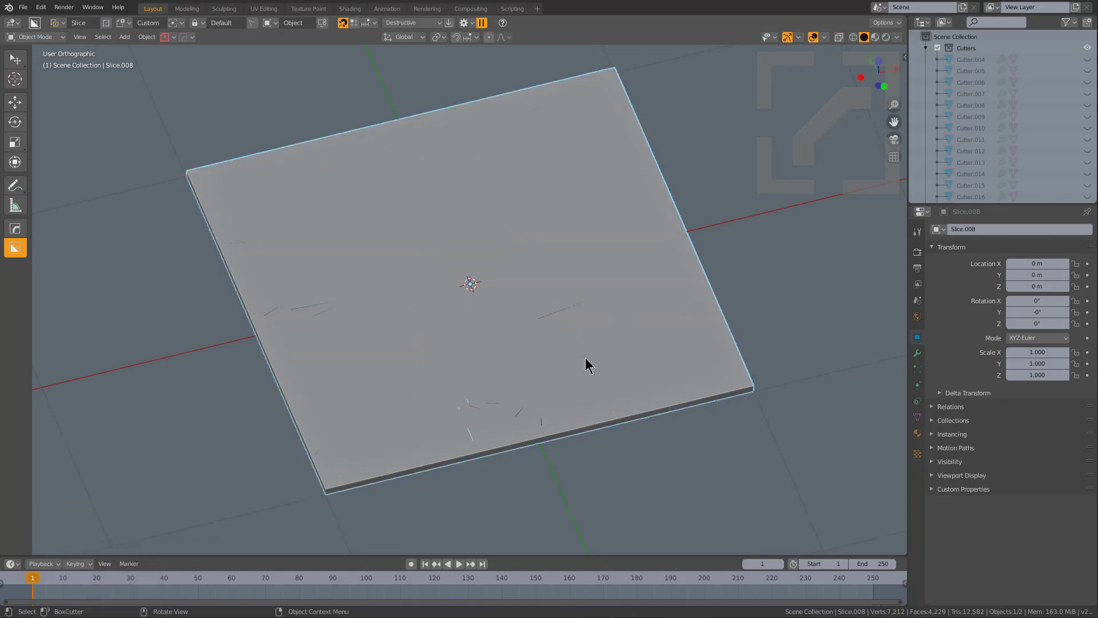
Add rigid body physics to the joined slab using Add Rigid Bodies.
{"action": "key", "text": "F3"}
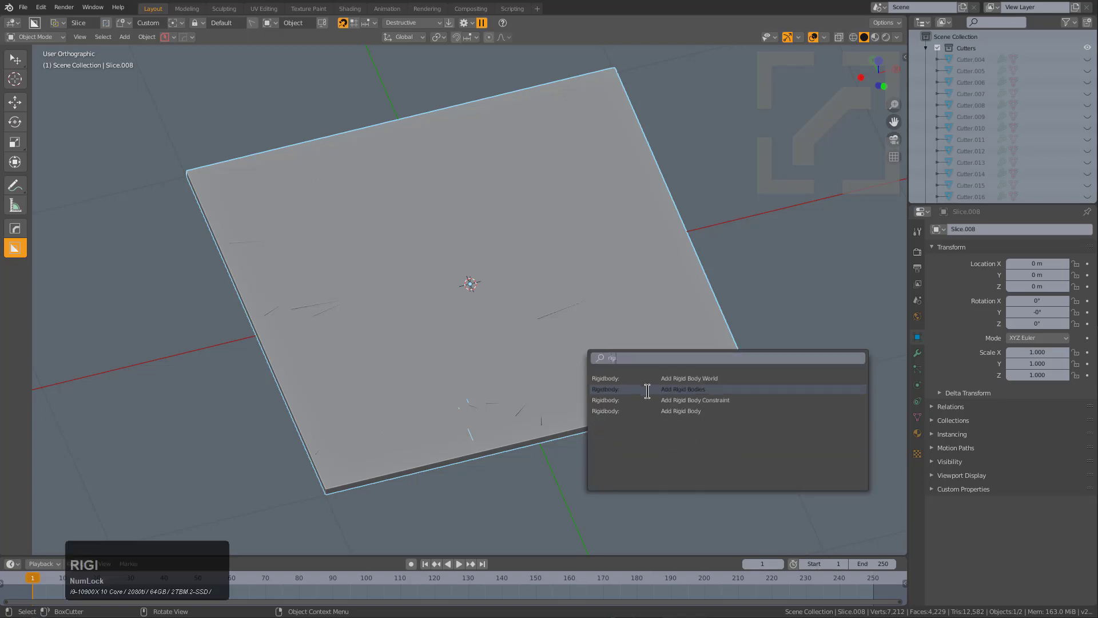
{"action": "left_click", "coordinate": [644, 389]}
{"action": "scroll", "coordinate": [566, 359], "scroll_direction": "down", "scroll_amount": 3}
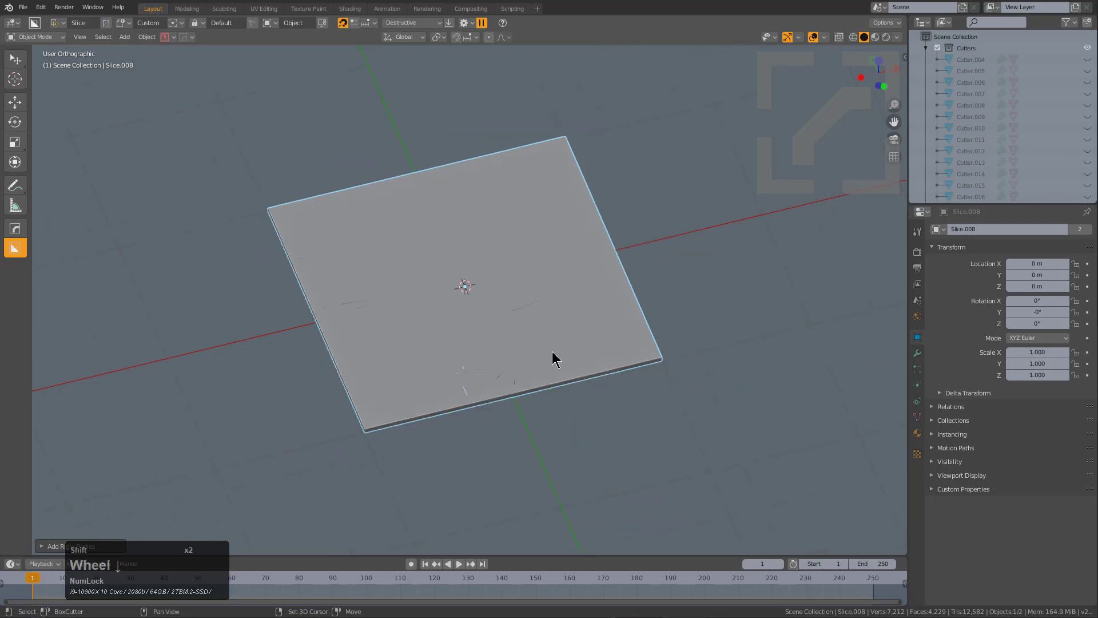
{"action": "scroll", "coordinate": [535, 326], "scroll_direction": "up", "scroll_amount": 3}
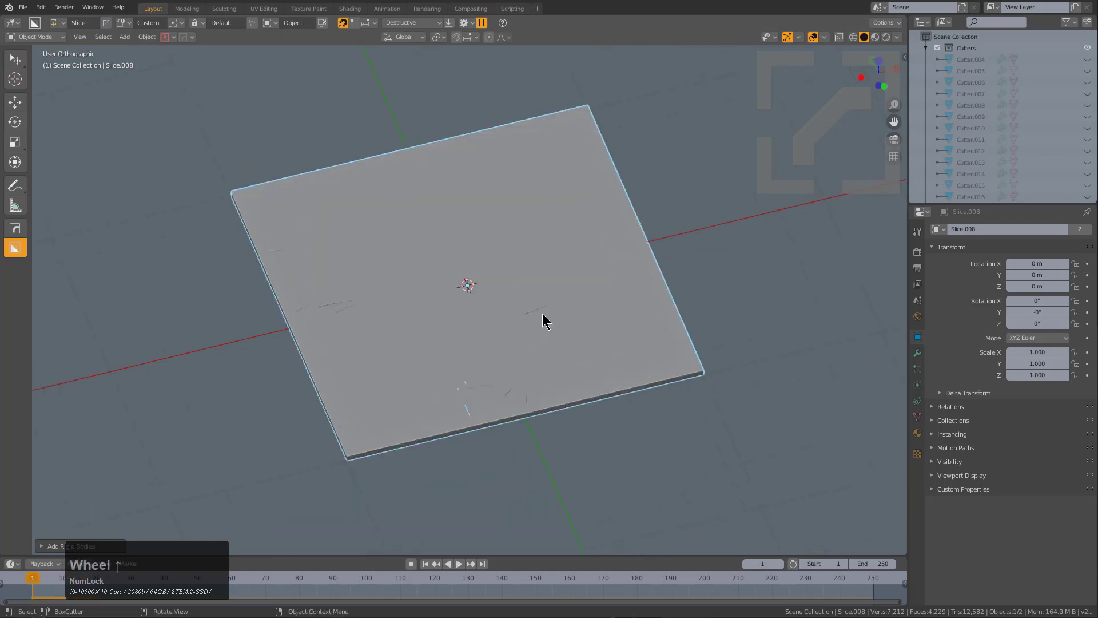
Separate the slab's mesh into individual objects by loose parts and return to Object Mode.
{"action": "key", "text": "Tab"}
{"action": "key", "text": "p"}
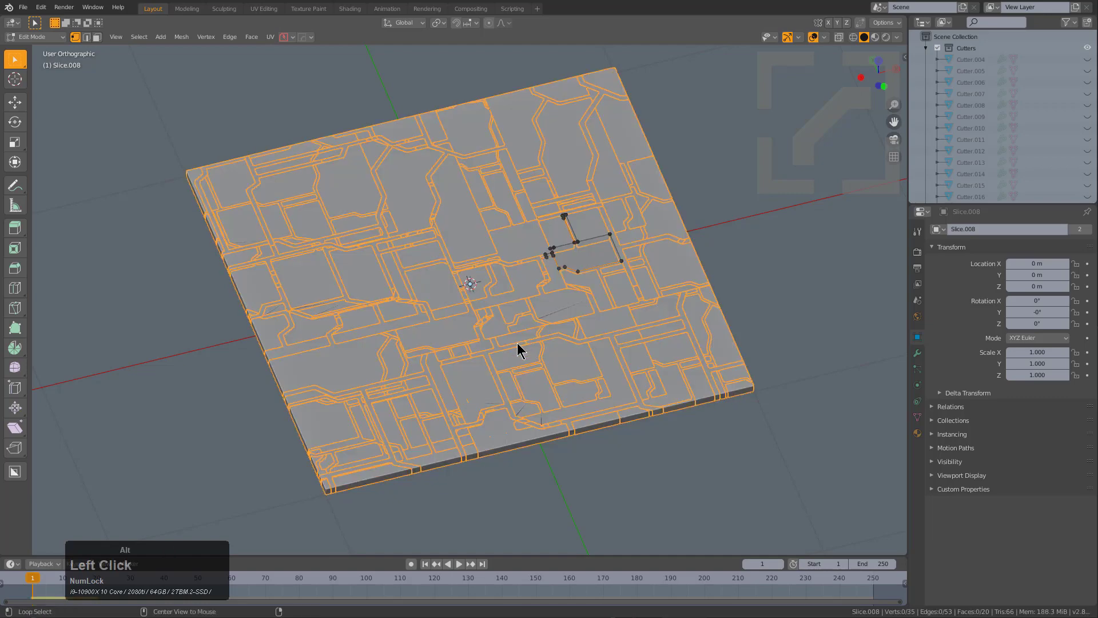
{"action": "key", "text": "Tab"}
Select all separated slab pieces, set each piece's origin to its own centre, and deselect everything.
{"action": "scroll", "coordinate": [520, 278], "scroll_direction": "up", "scroll_amount": 3}
{"action": "scroll", "coordinate": [520, 278], "scroll_direction": "down", "scroll_amount": 2}
{"action": "key", "text": "a"}
{"action": "key", "text": "a"}
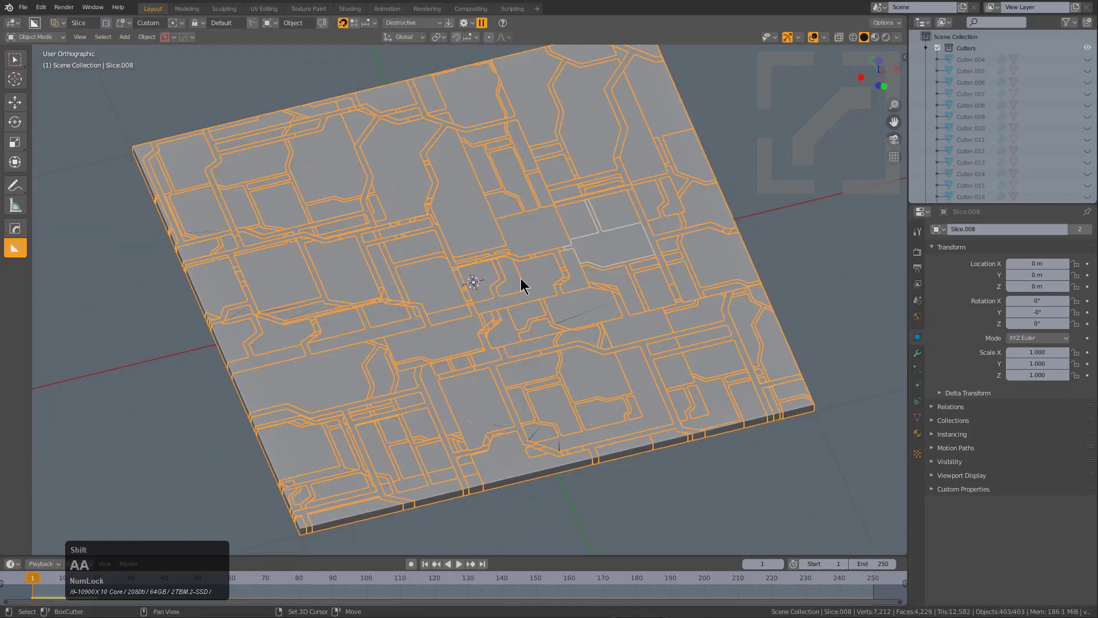
{"action": "key", "text": "shift+s"}
{"action": "left_click", "coordinate": [522, 218]}
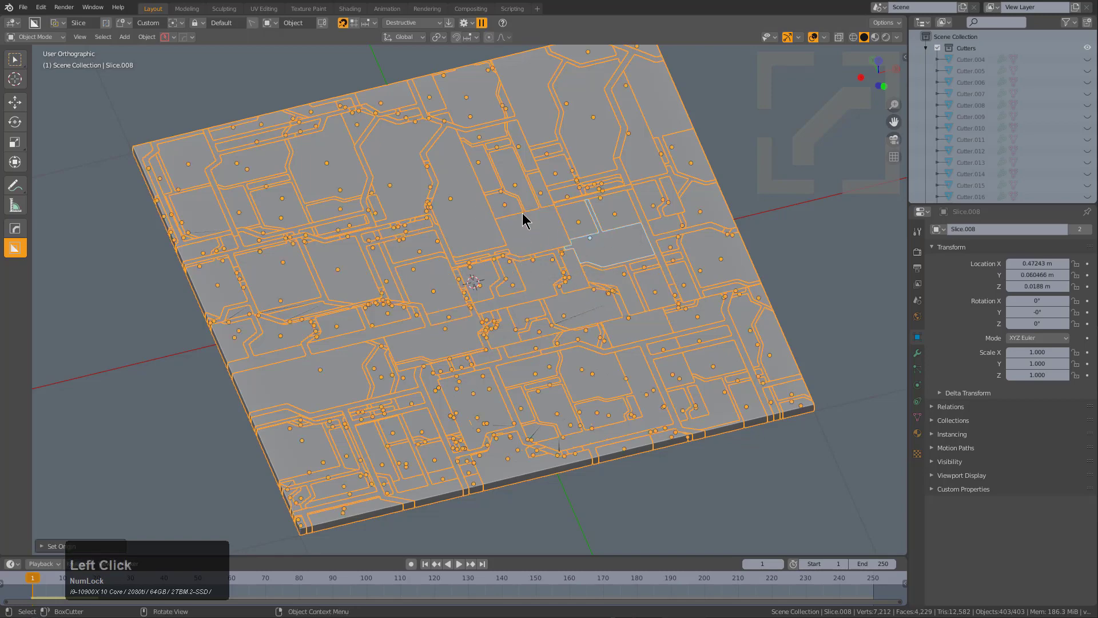
{"action": "key", "text": "a"}
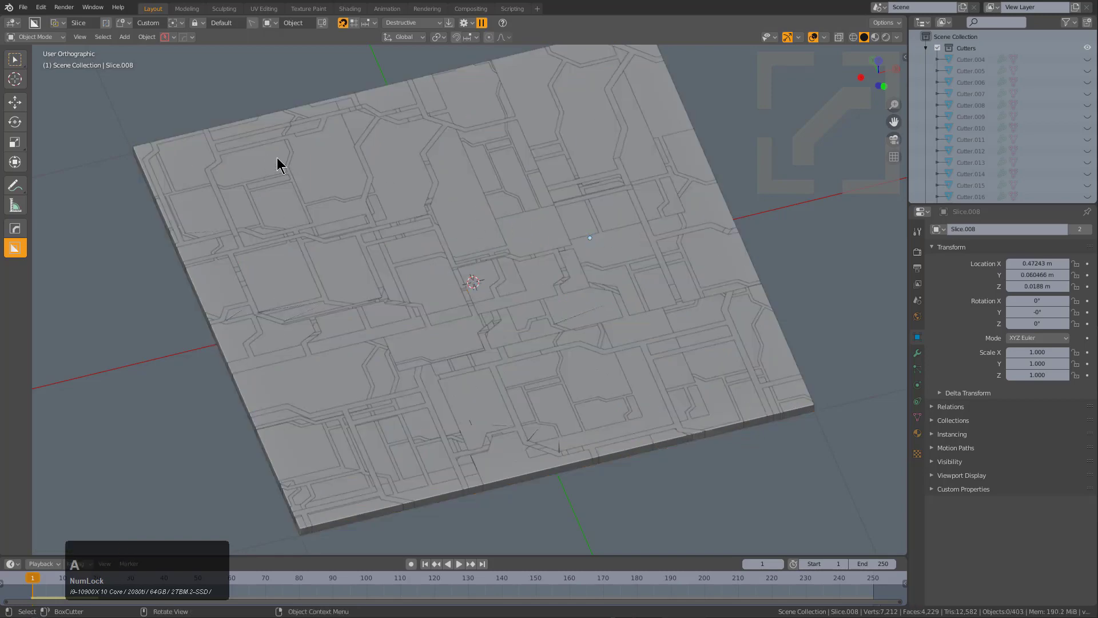
Turn off gravity in the scene settings, keeping the Rigid Body World enabled.
{"action": "left_click", "coordinate": [917, 252]}
{"action": "left_click", "coordinate": [917, 271]}
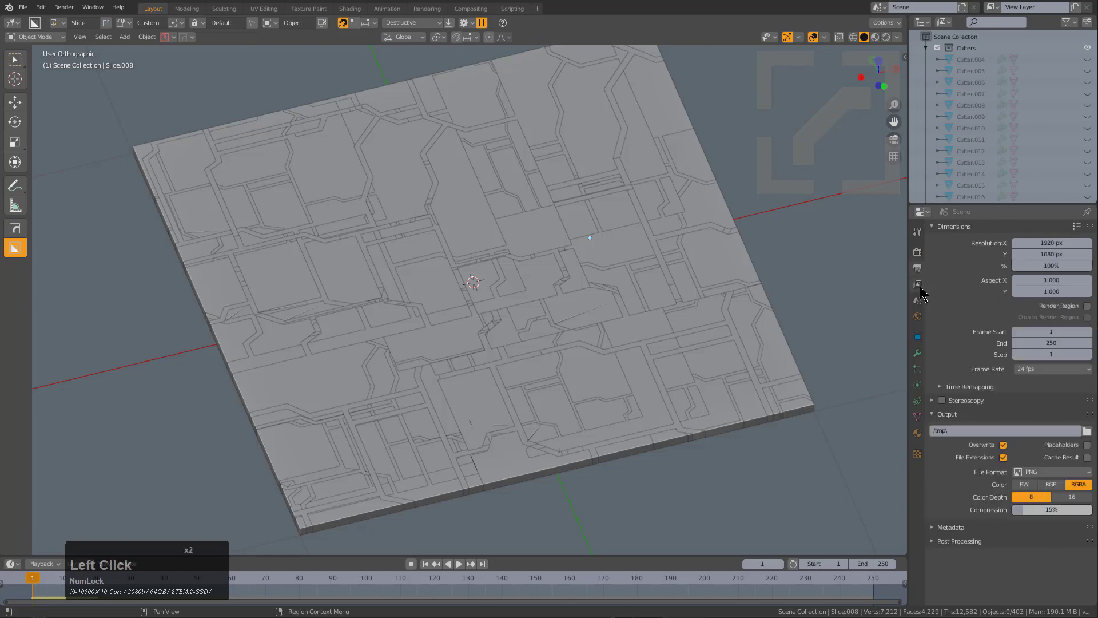
{"action": "left_click", "coordinate": [917, 300]}
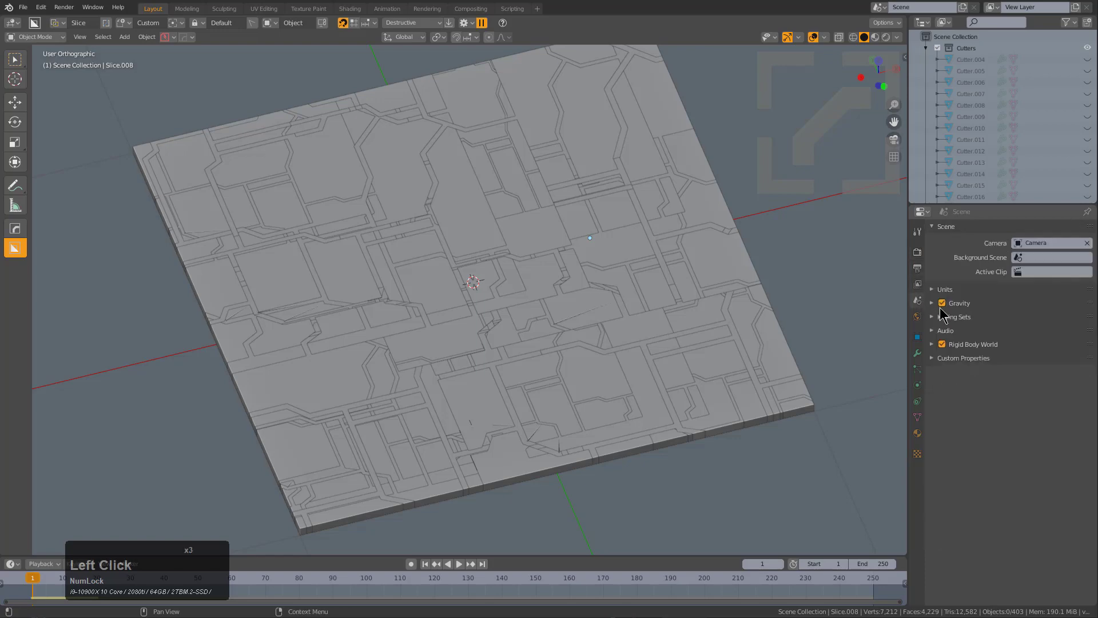
Play the rigid body simulation, watch the pieces scatter from the top view, and restart it from the first frame.
{"action": "scroll", "coordinate": [633, 351], "scroll_direction": "down", "scroll_amount": 3}
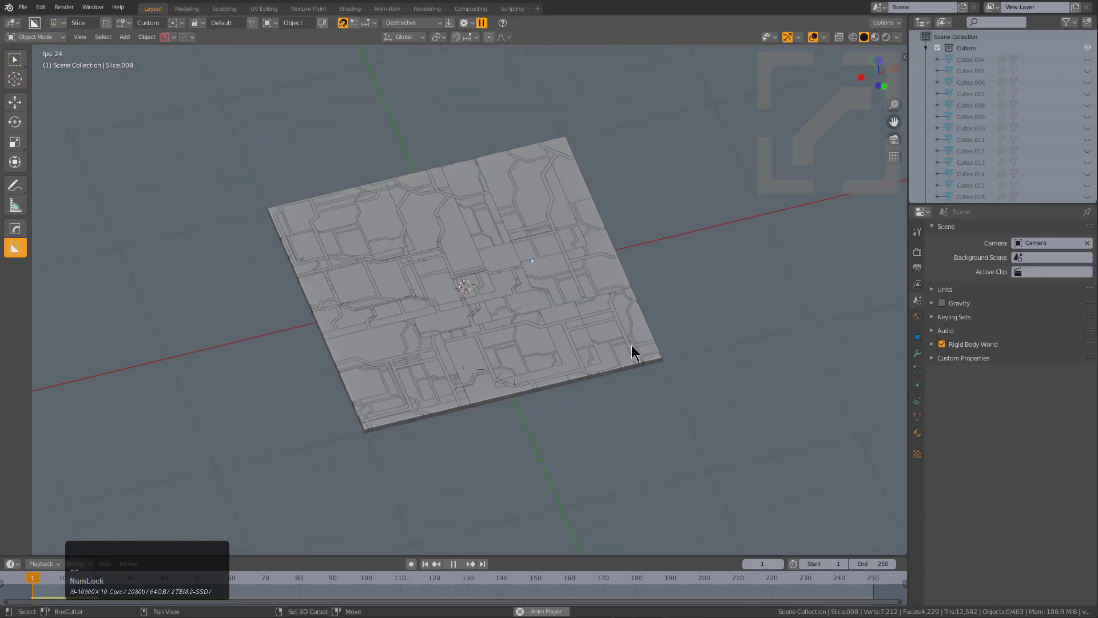
{"action": "middle_click_drag", "start_coordinate": [634, 352], "coordinate": [545, 460]}
{"action": "key", "text": "KP_7"}
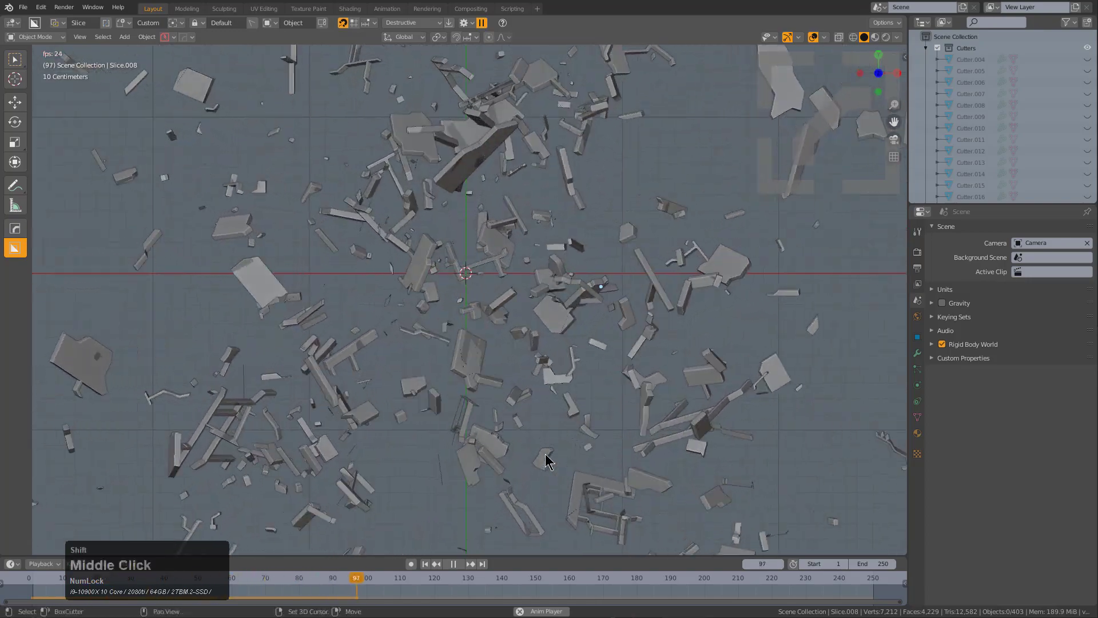
{"action": "key", "text": "shift+Left"}
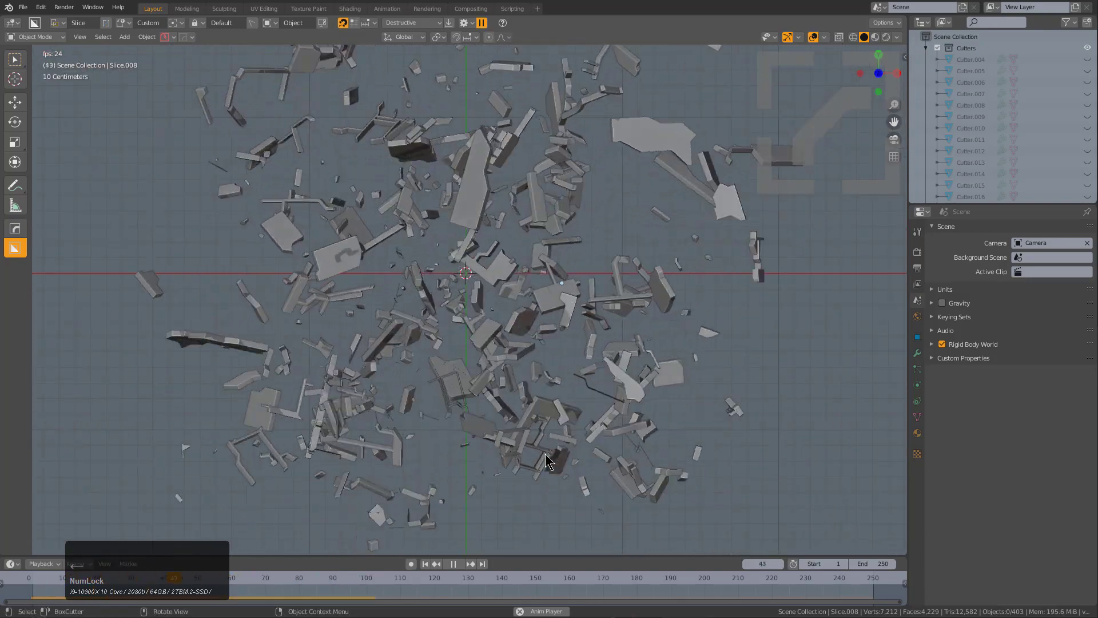